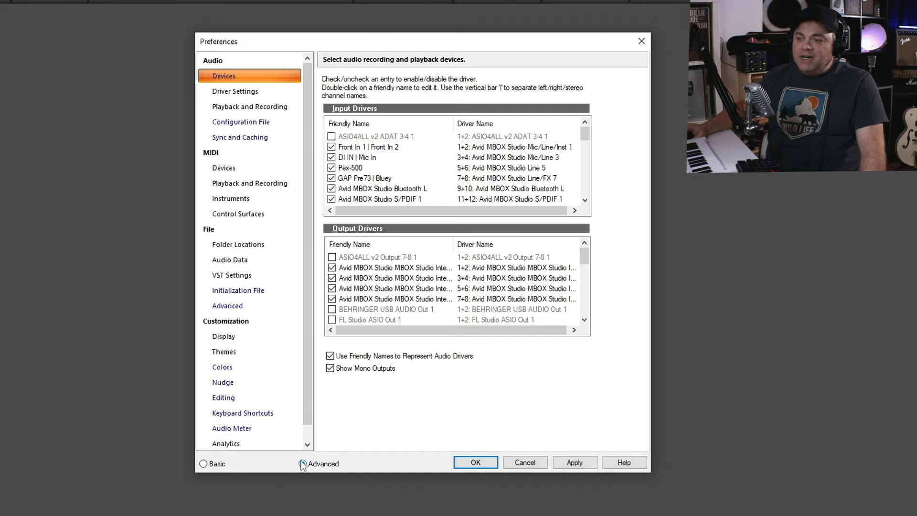
Compare the advanced and basic preference categories, leaving the preferences in the Basic view.
{"action": "left_click", "coordinate": [205, 464]}
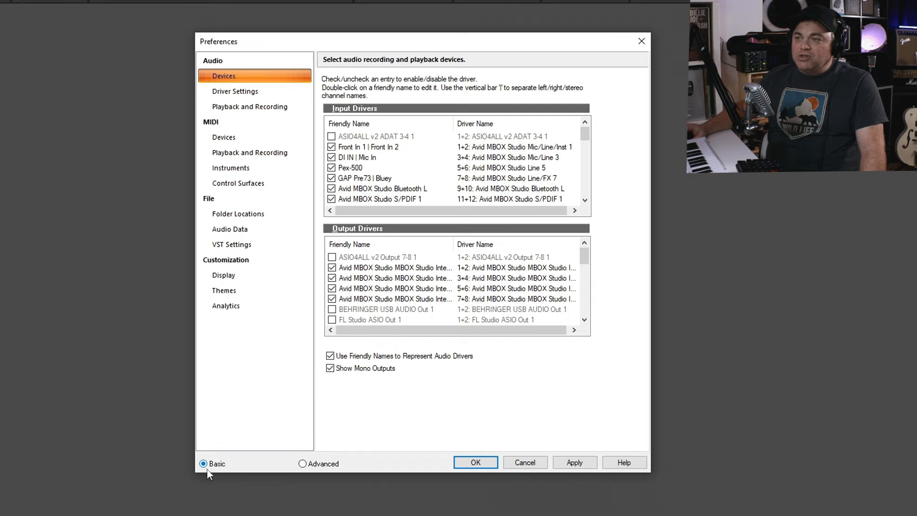
{"action": "left_click", "coordinate": [302, 464]}
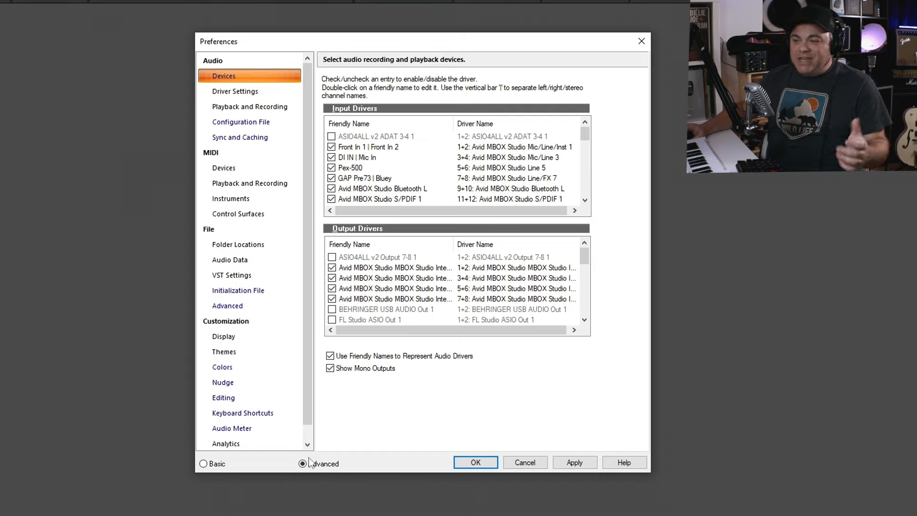
{"action": "left_click", "coordinate": [203, 463]}
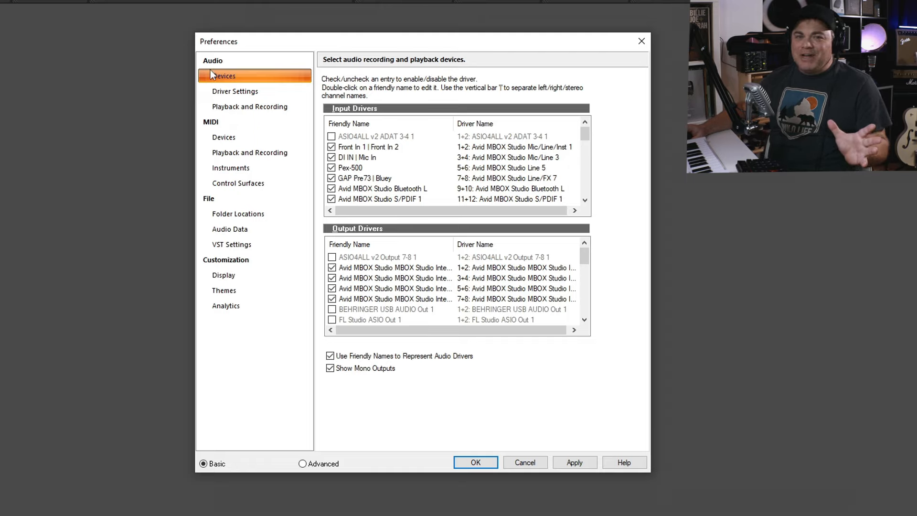
Set the audio driver mode to ASIO in the audio playback and recording preferences.
{"action": "left_click", "coordinate": [248, 107]}
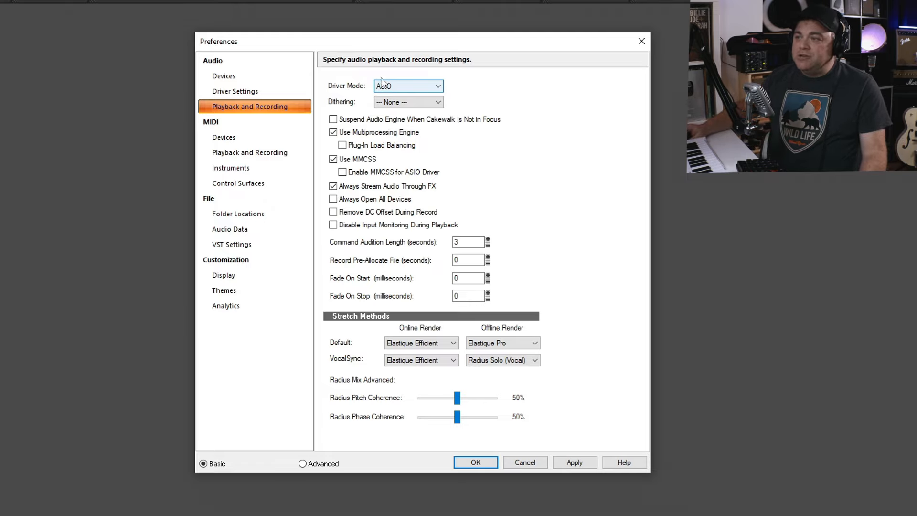
{"action": "left_click", "coordinate": [435, 86]}
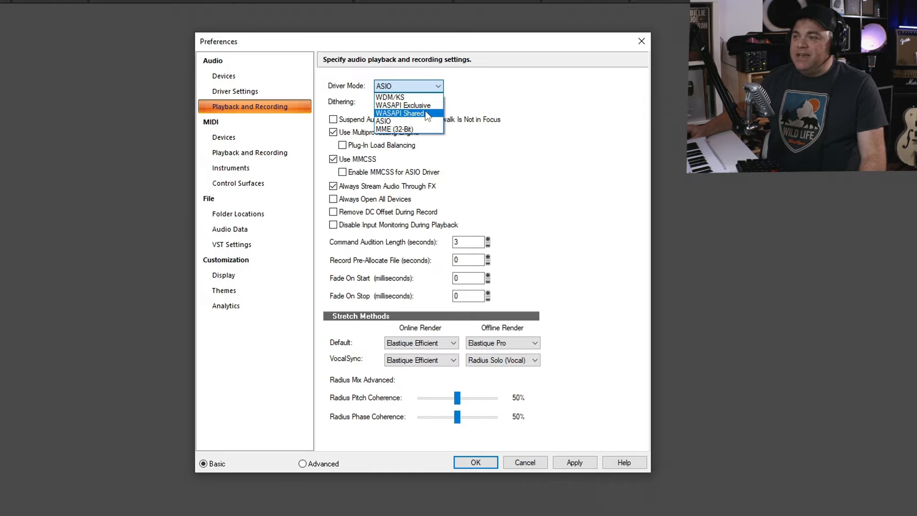
{"action": "left_click", "coordinate": [406, 121]}
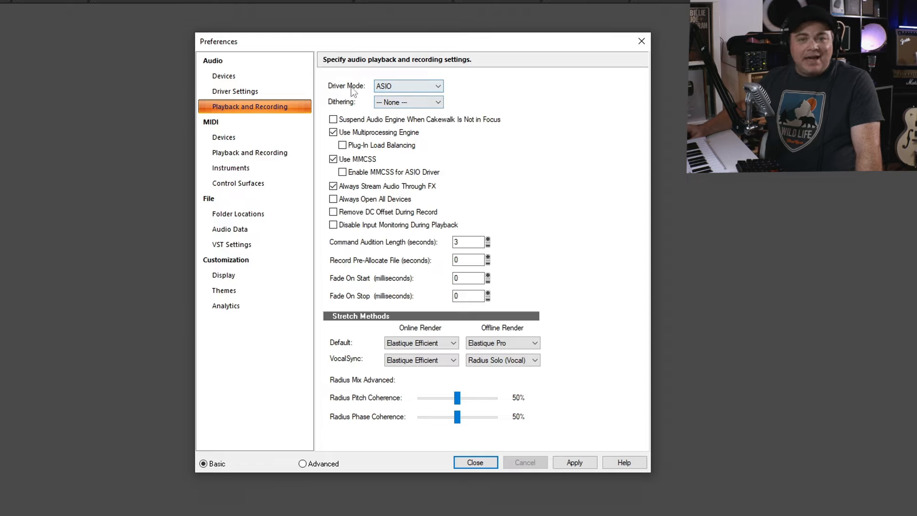
Review the lists of audio input and output drivers and their friendly names.
{"action": "left_click", "coordinate": [227, 78]}
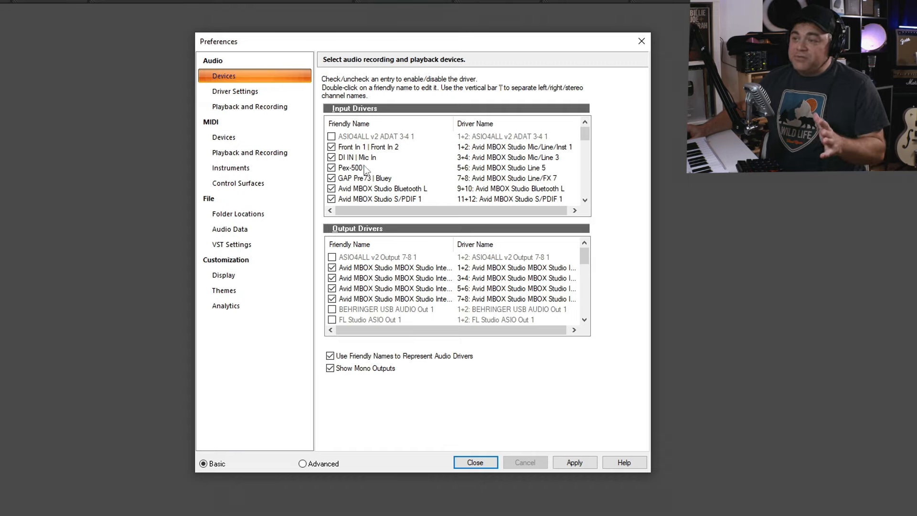
{"action": "scroll", "coordinate": [364, 168], "scroll_direction": "down", "scroll_amount": 1}
{"action": "scroll", "coordinate": [363, 168], "scroll_direction": "down", "scroll_amount": 1}
{"action": "scroll", "coordinate": [363, 168], "scroll_direction": "up", "scroll_amount": 2}
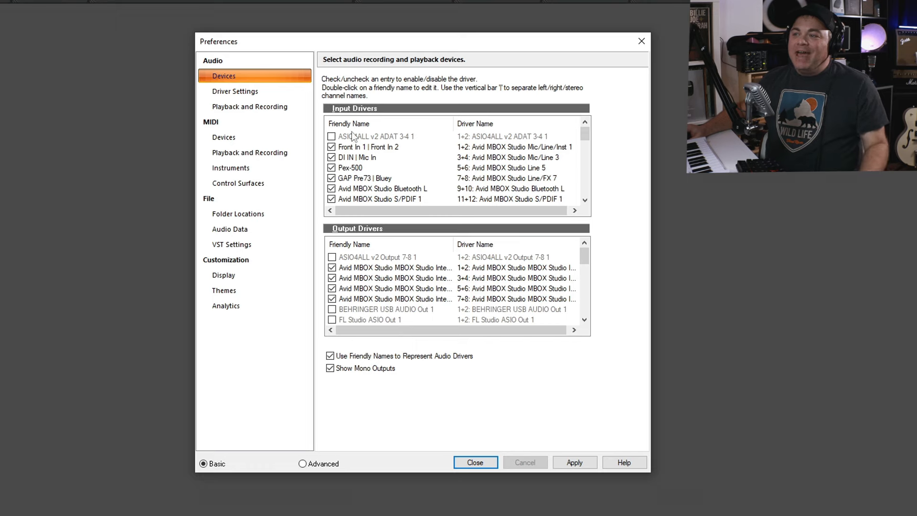
Examine the audio driver settings, including the default sampling rate choices and the interface's ASIO panel.
{"action": "left_click", "coordinate": [239, 92]}
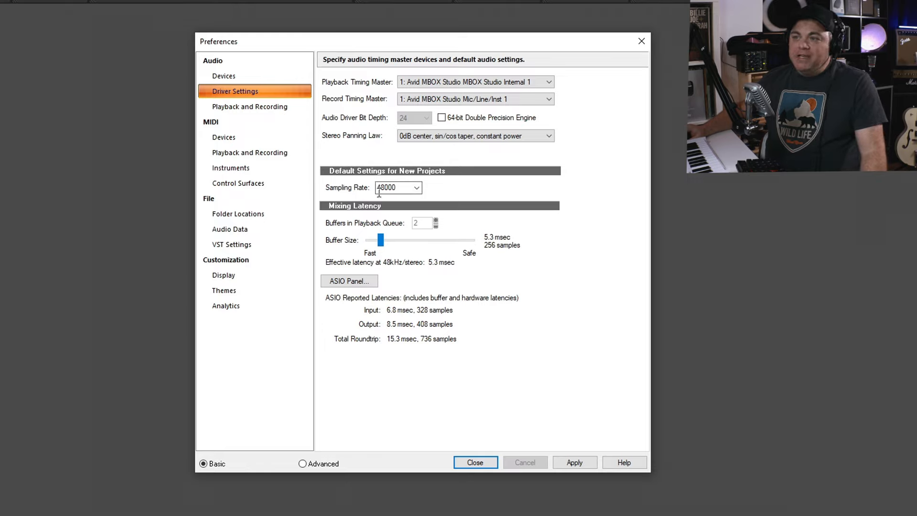
{"action": "left_click", "coordinate": [418, 188]}
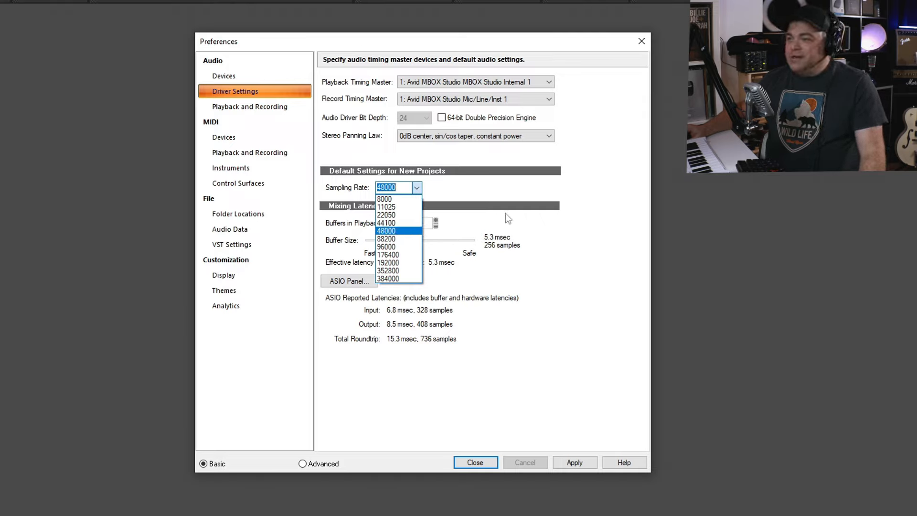
{"action": "left_click", "coordinate": [526, 203]}
{"action": "left_click", "coordinate": [417, 188]}
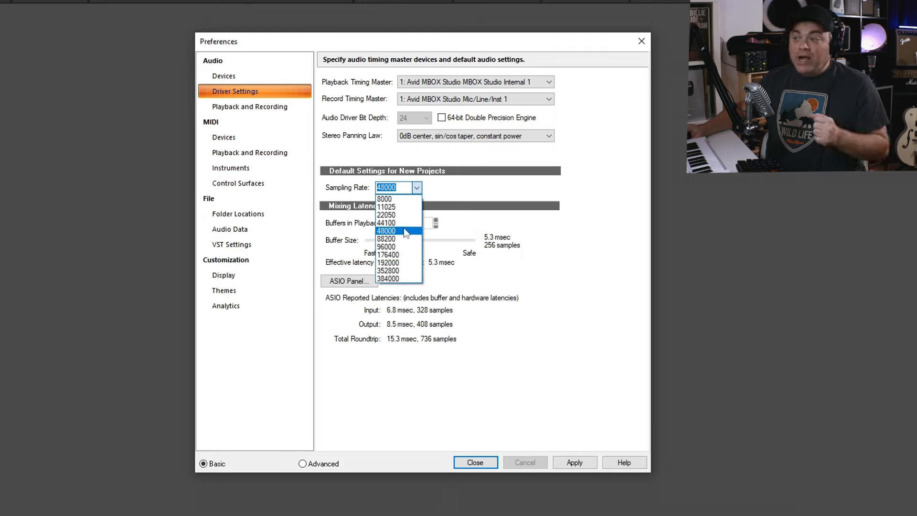
{"action": "left_click", "coordinate": [443, 210]}
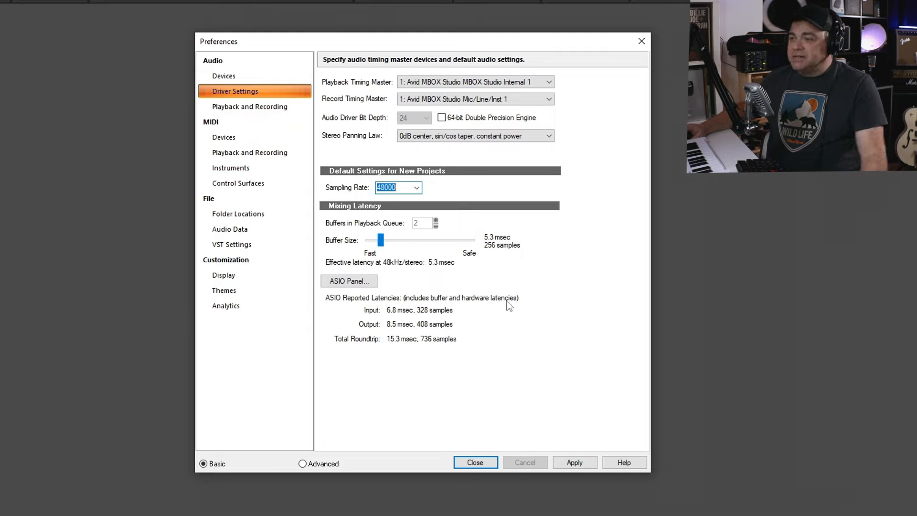
{"action": "left_click", "coordinate": [349, 281]}
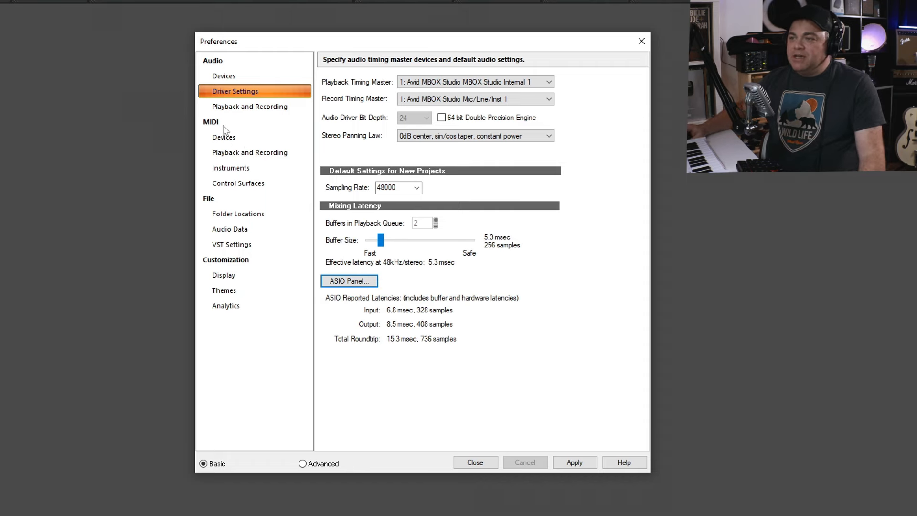
Check the MIDI input and output devices, and close the preferences.
{"action": "left_click", "coordinate": [224, 139]}
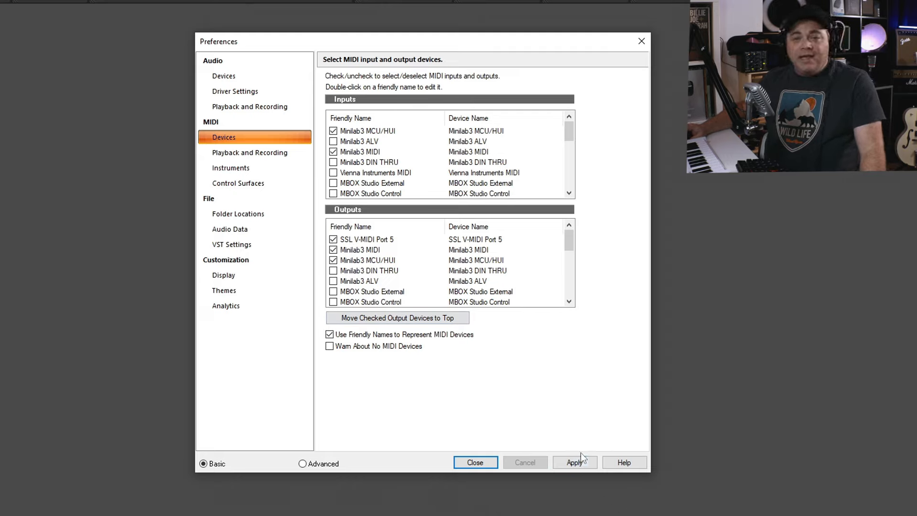
{"action": "left_click", "coordinate": [489, 464]}
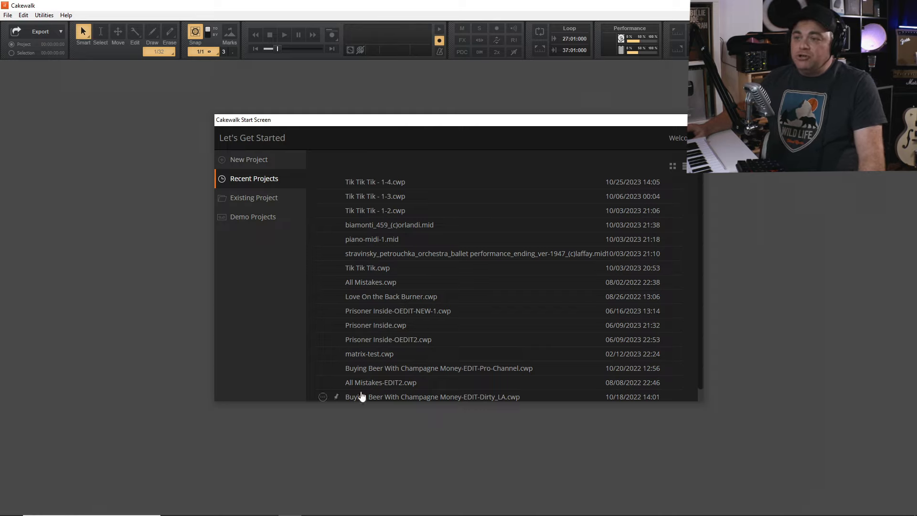
Dismiss and reopen the start screen, and create a new project from the Empty Project template.
{"action": "left_click", "coordinate": [694, 119]}
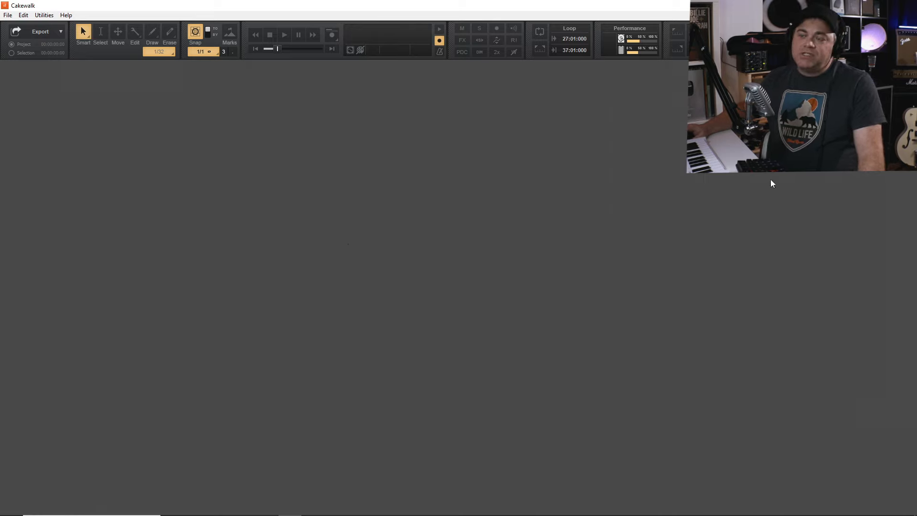
{"action": "left_click", "coordinate": [7, 15]}
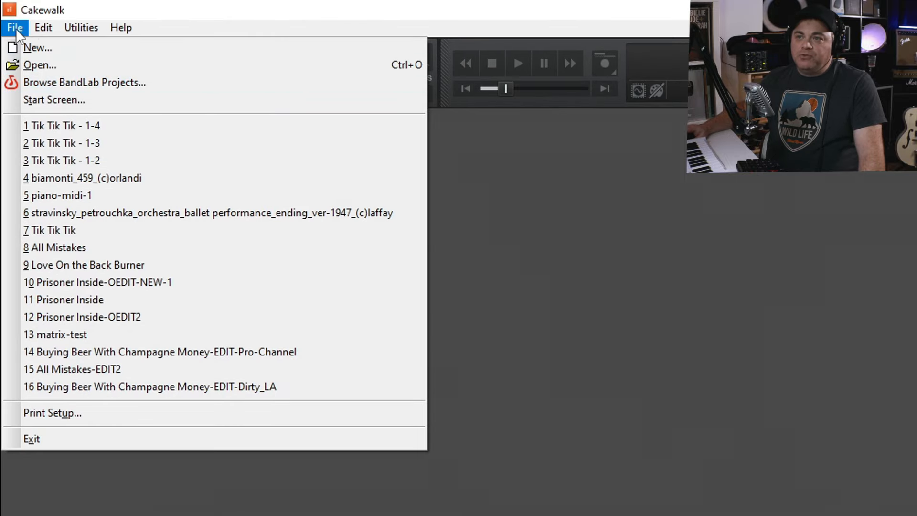
{"action": "left_click", "coordinate": [60, 99]}
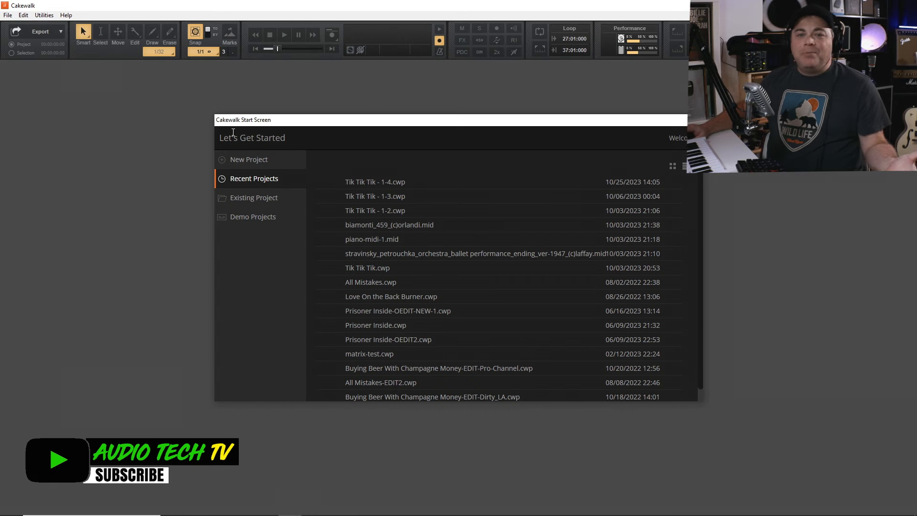
{"action": "left_click", "coordinate": [238, 163]}
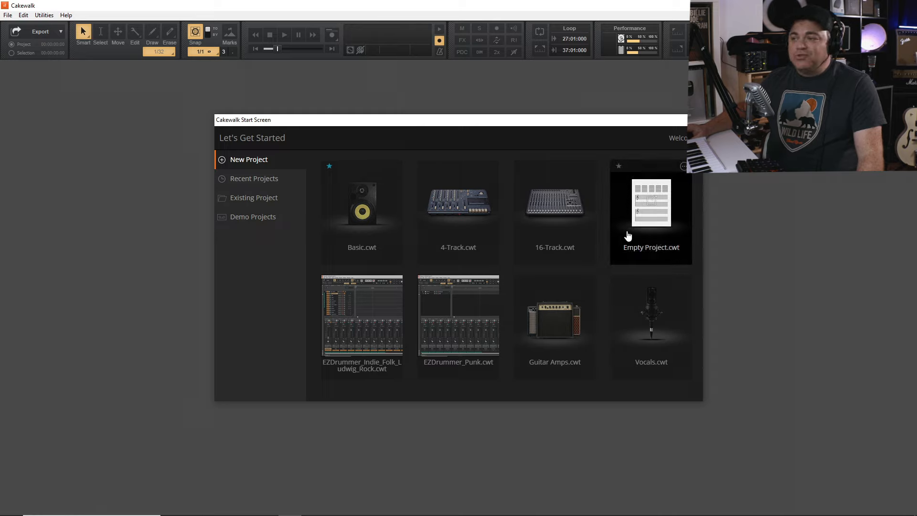
{"action": "left_click", "coordinate": [658, 221]}
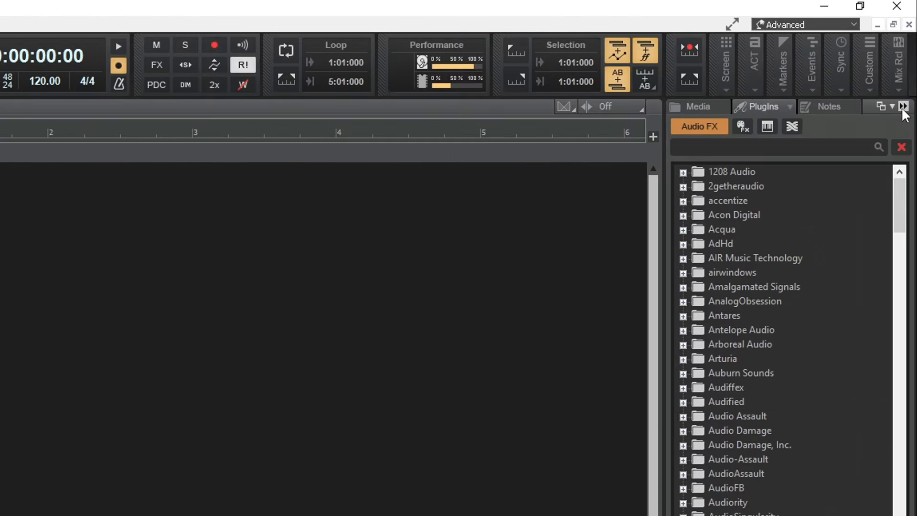
Collapse the plug-in browser and the inspector to give the track view more room.
{"action": "left_click", "coordinate": [903, 106]}
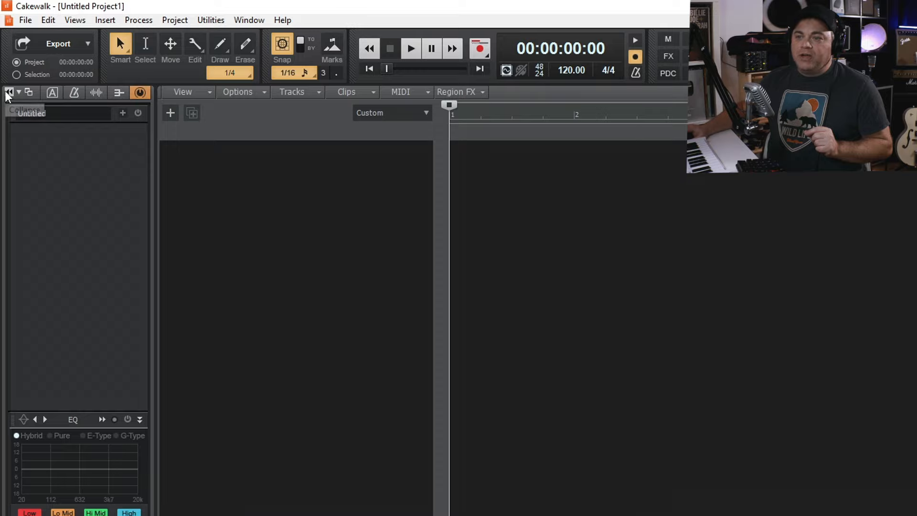
{"action": "left_click", "coordinate": [8, 93]}
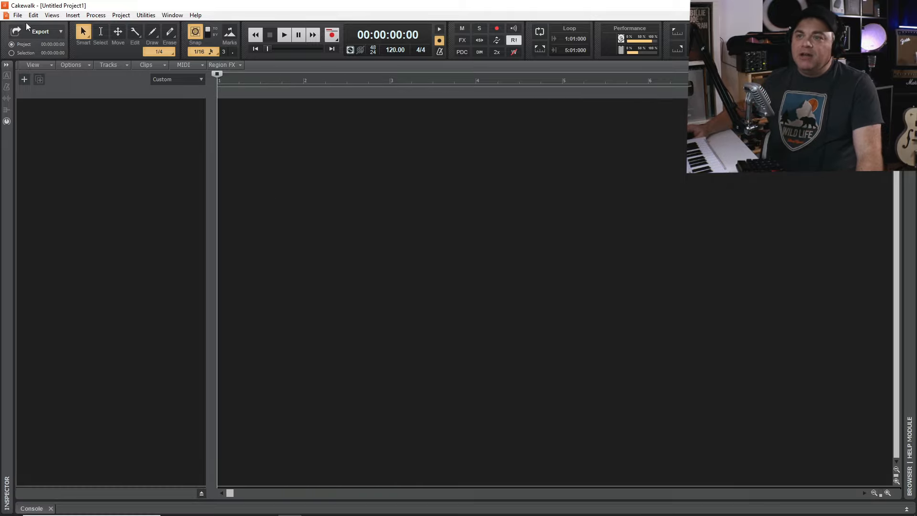
Save the project as test22 in the Cakewalk Projects folder with the Normal file type.
{"action": "left_click", "coordinate": [17, 16]}
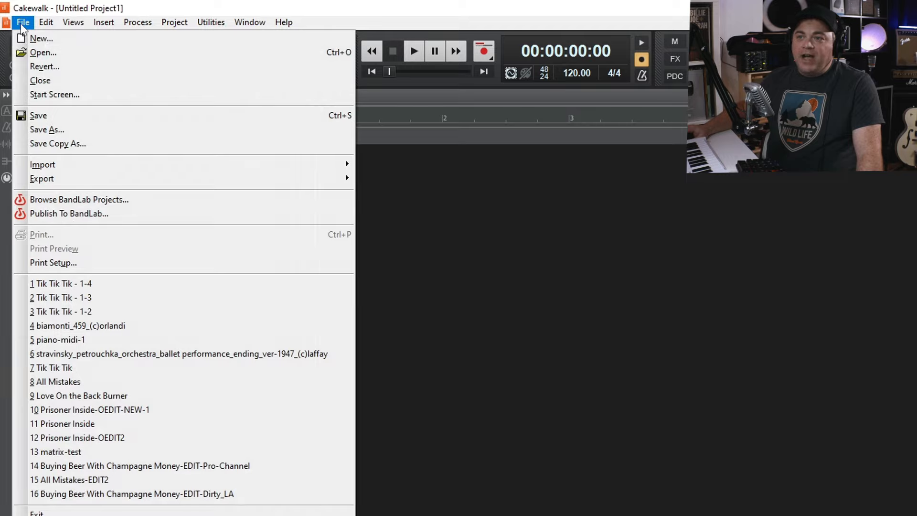
{"action": "left_click", "coordinate": [48, 116]}
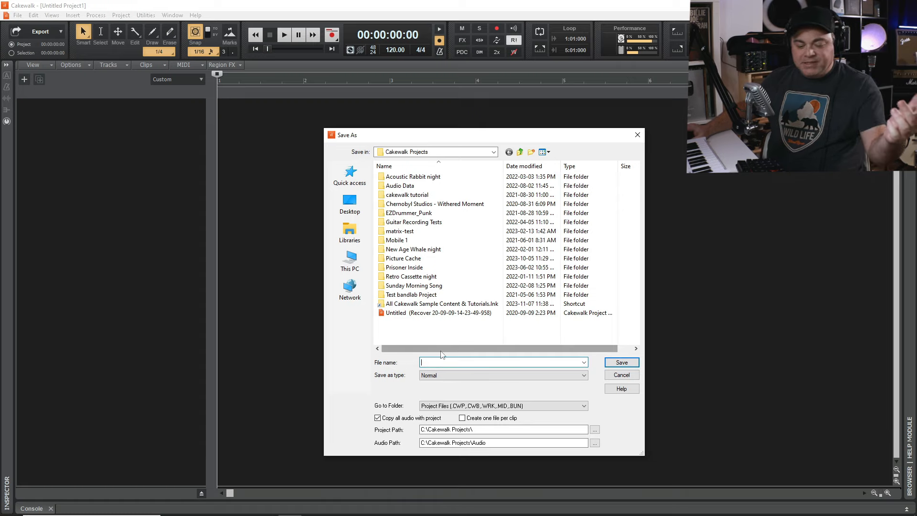
{"action": "type", "text": "te"}
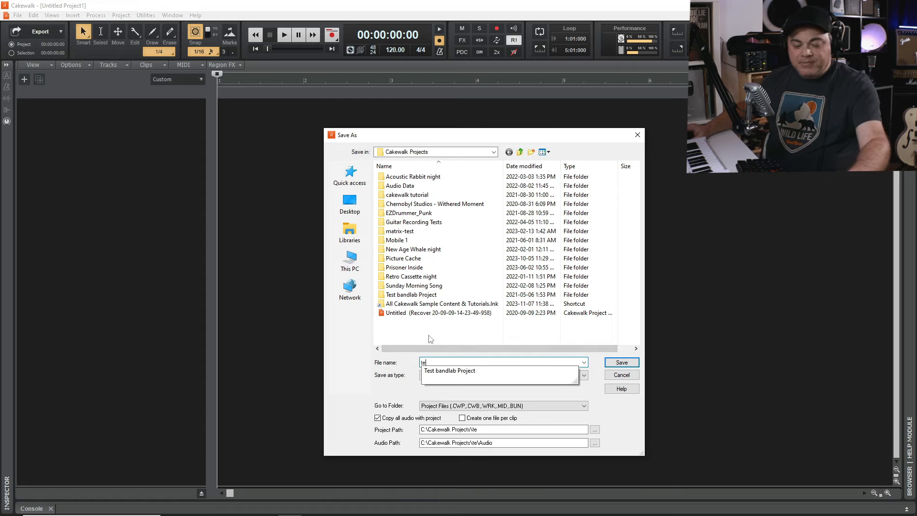
{"action": "type", "text": "st22"}
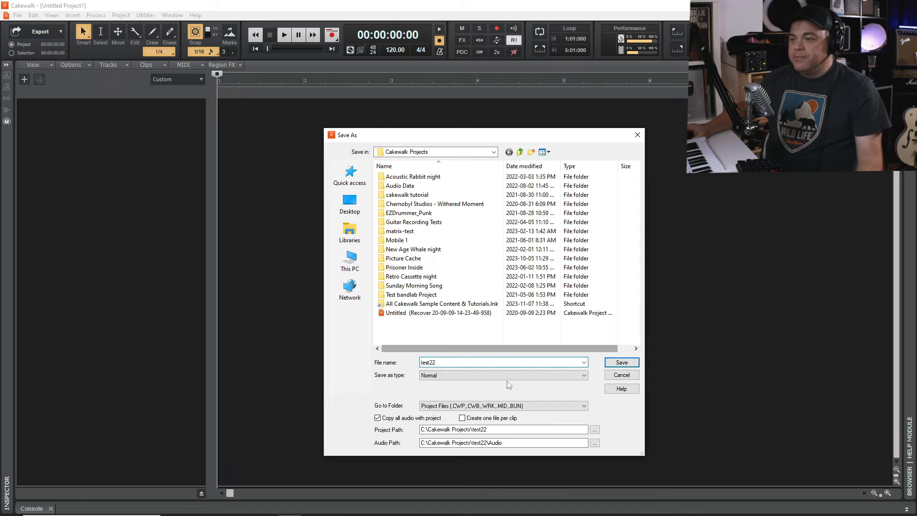
{"action": "left_click", "coordinate": [621, 362]}
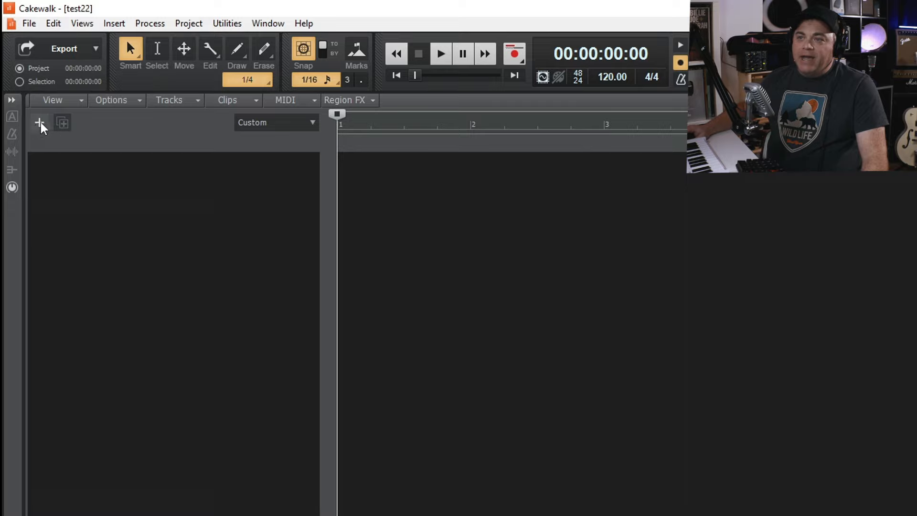
Compare the audio and instrument track options, and create one audio track with Front In 1 as its input.
{"action": "left_click", "coordinate": [41, 124]}
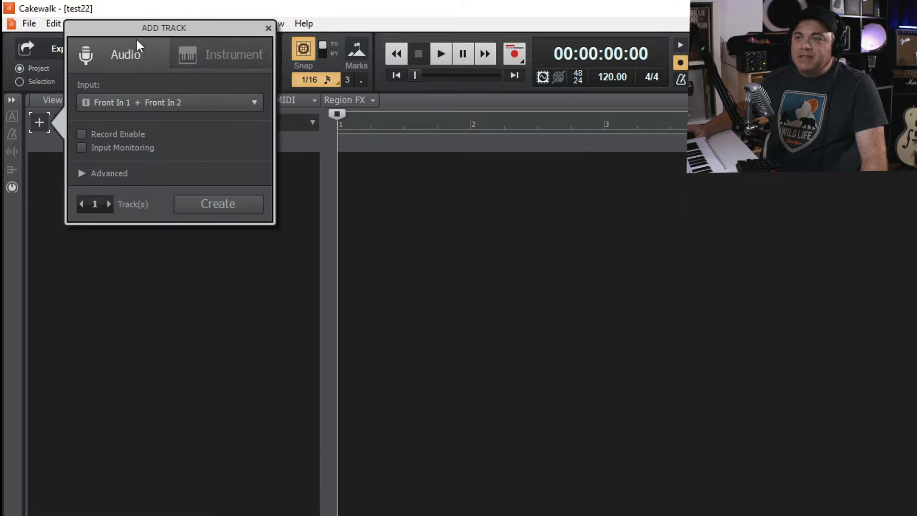
{"action": "left_click", "coordinate": [197, 42]}
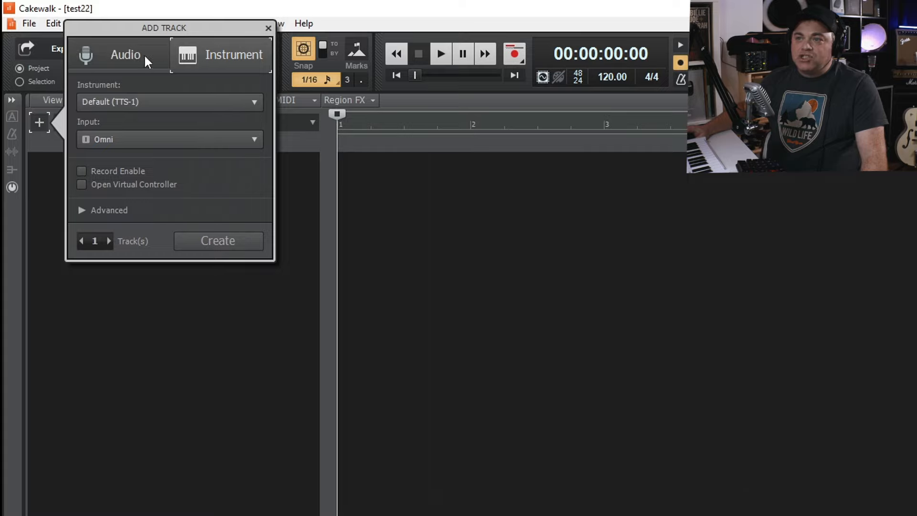
{"action": "left_click", "coordinate": [123, 53]}
{"action": "left_click", "coordinate": [206, 59]}
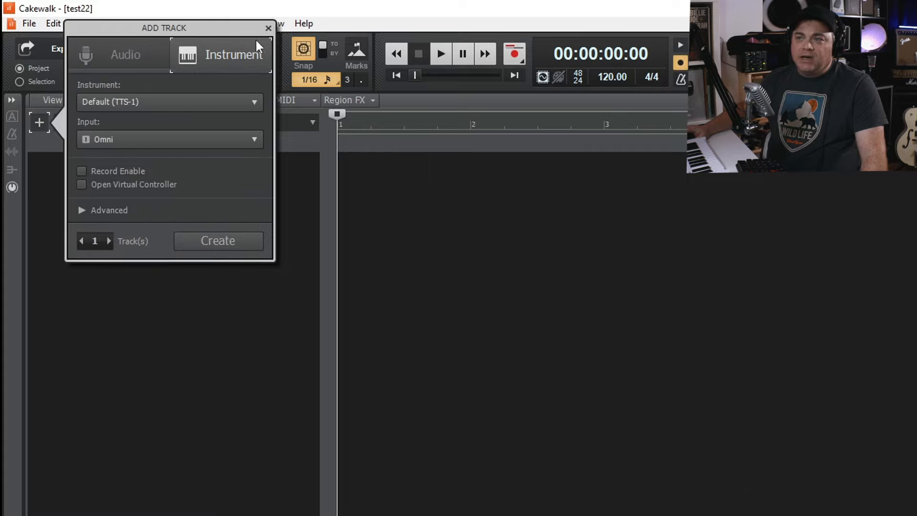
{"action": "left_click", "coordinate": [130, 59]}
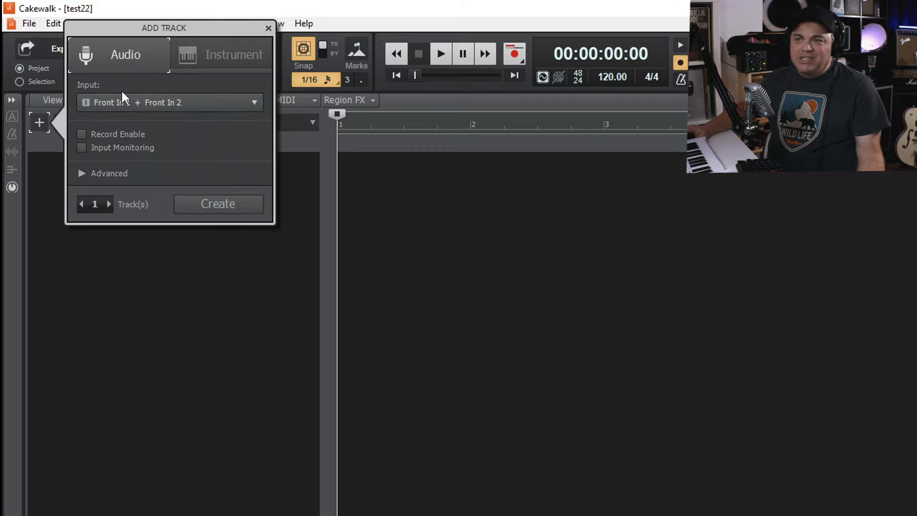
{"action": "left_click", "coordinate": [151, 101]}
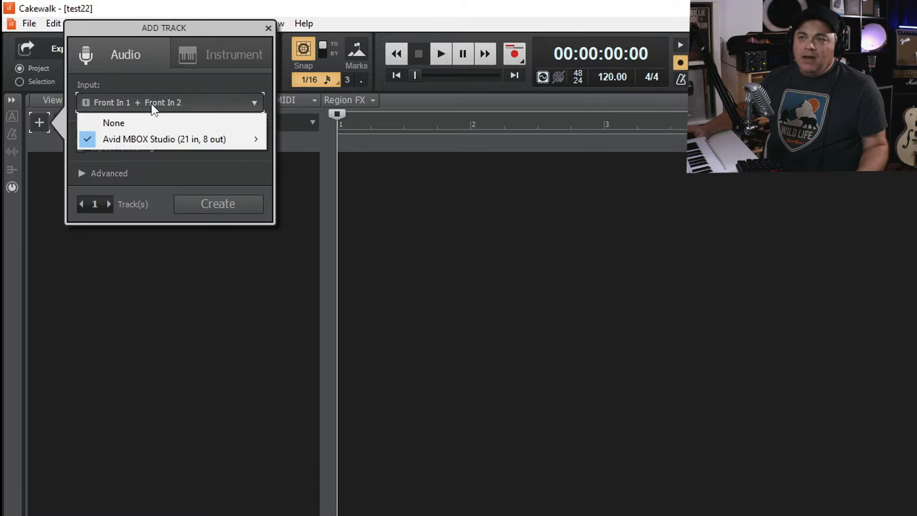
{"action": "mouse_move", "coordinate": [201, 136]}
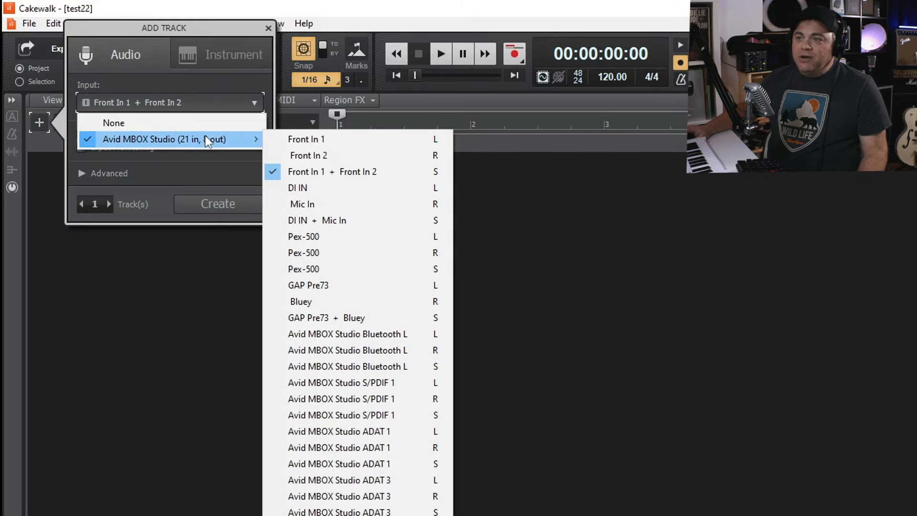
{"action": "left_click", "coordinate": [327, 142]}
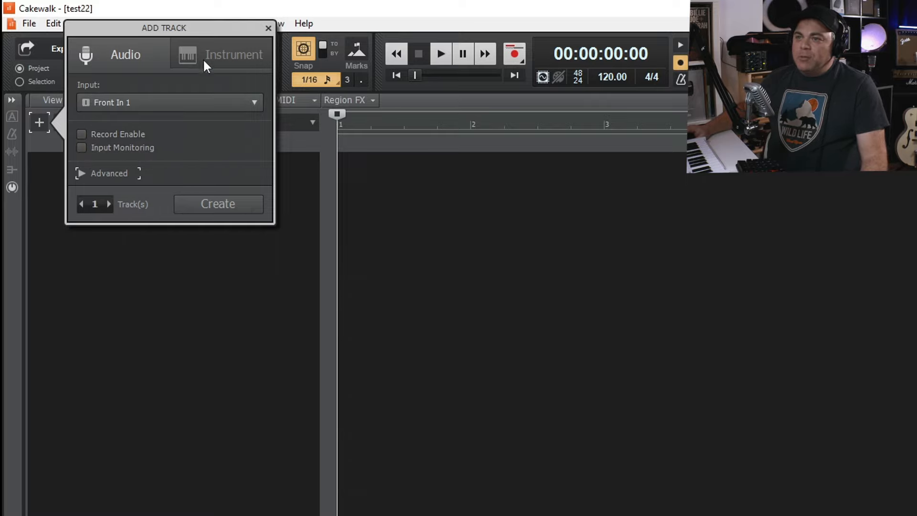
{"action": "left_click", "coordinate": [227, 201]}
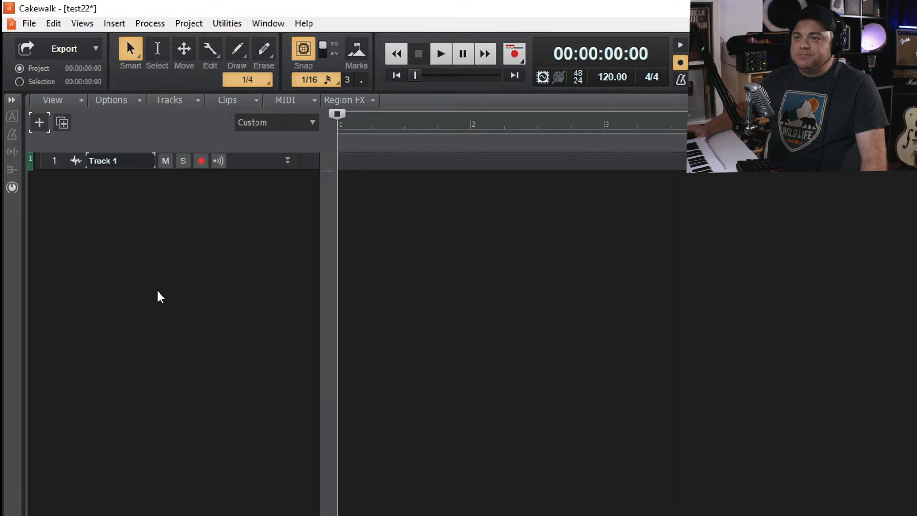
Expand the first audio track's controls and rename the track Bass.
{"action": "left_click", "coordinate": [287, 160]}
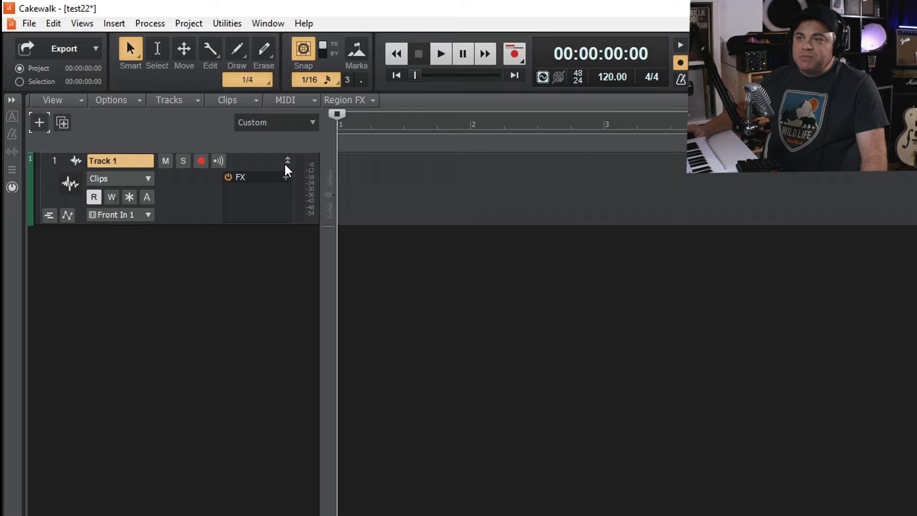
{"action": "left_click", "coordinate": [288, 161]}
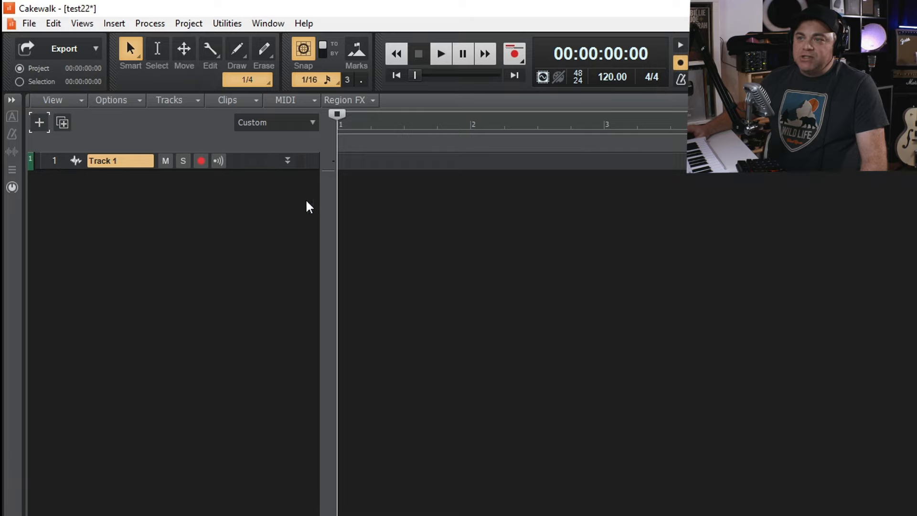
{"action": "left_click", "coordinate": [288, 160]}
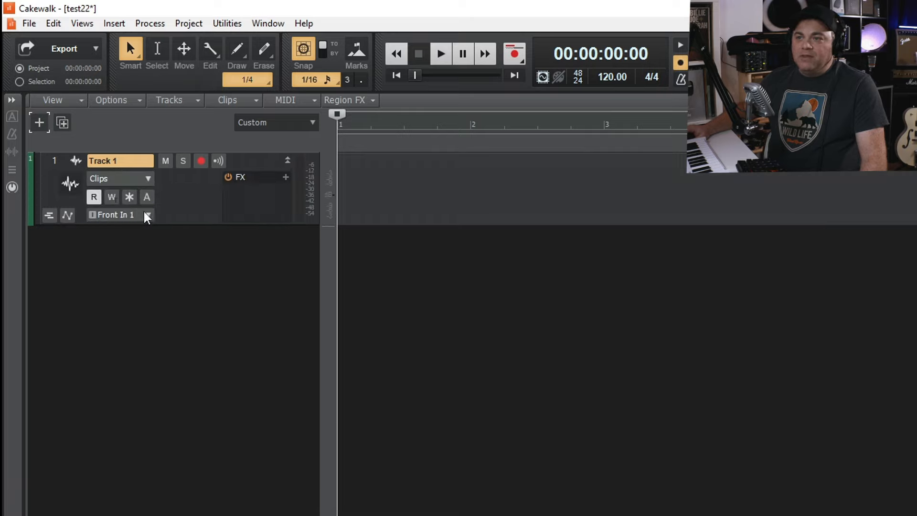
{"action": "double_click", "coordinate": [123, 160]}
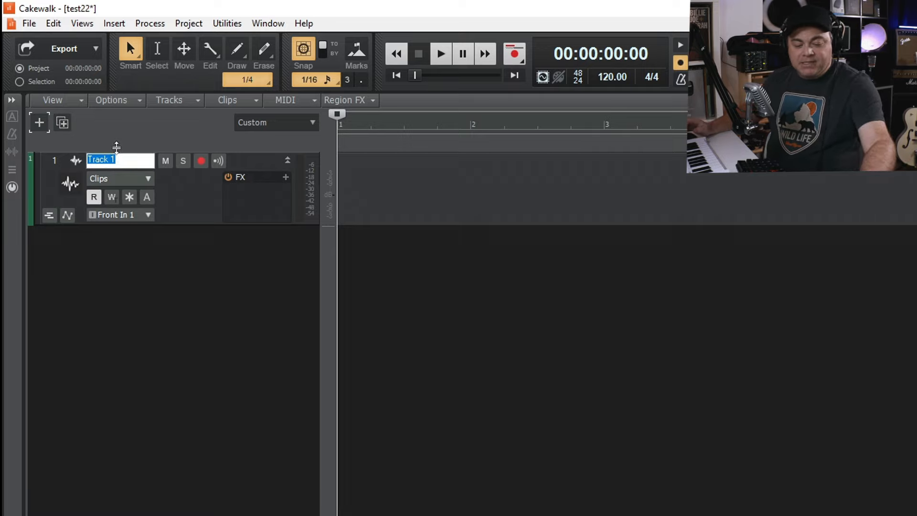
{"action": "type", "text": "Bass"}
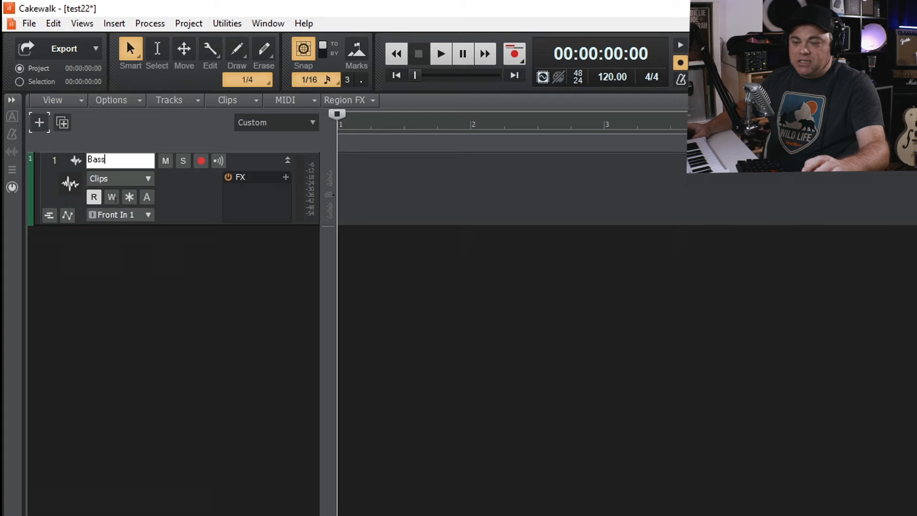
{"action": "key", "text": "Return"}
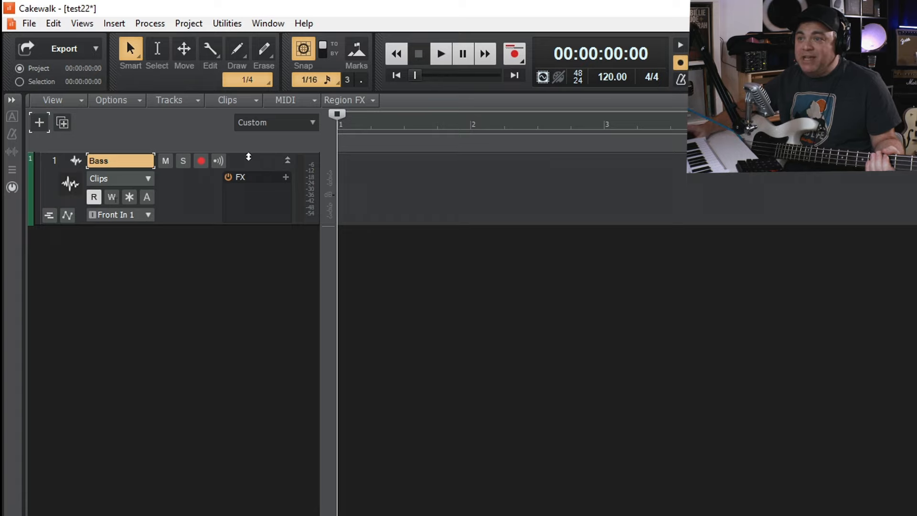
Arm the Bass track for recording with input monitoring on, and set the project tempo to 150.
{"action": "left_click", "coordinate": [201, 161]}
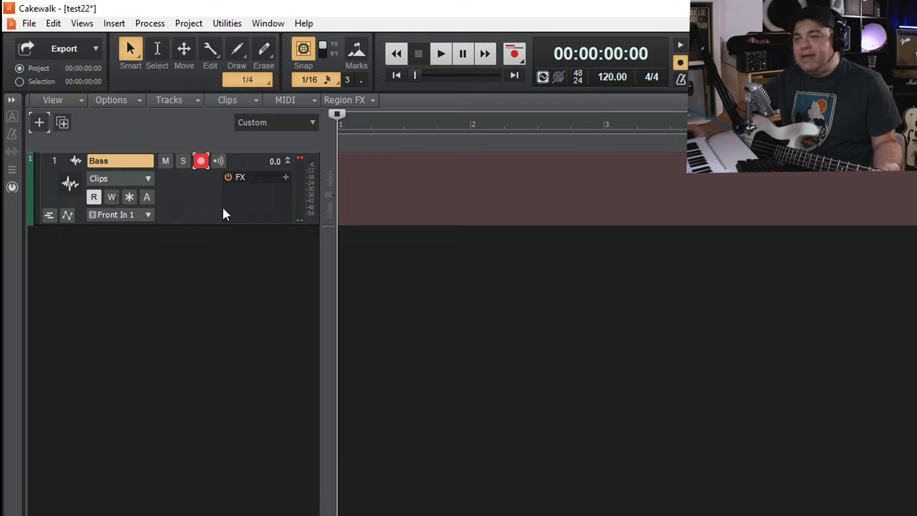
{"action": "left_click", "coordinate": [217, 161]}
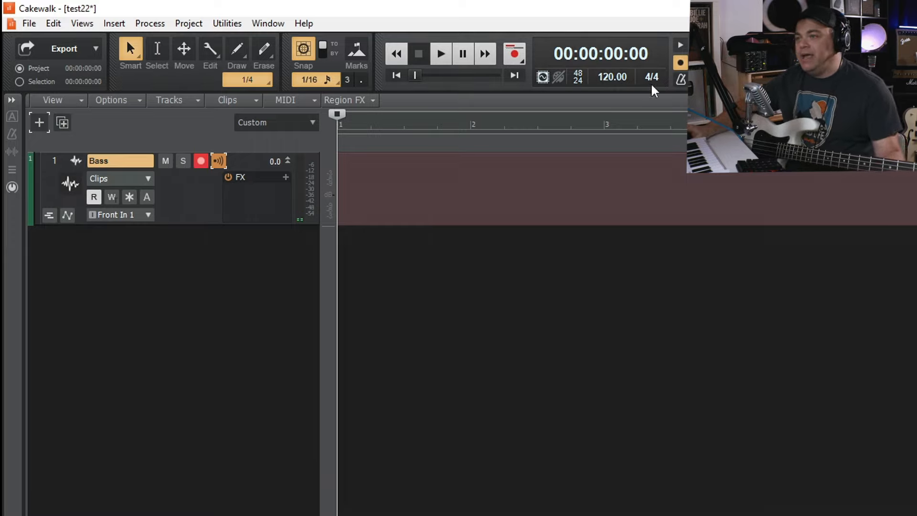
{"action": "double_click", "coordinate": [612, 78]}
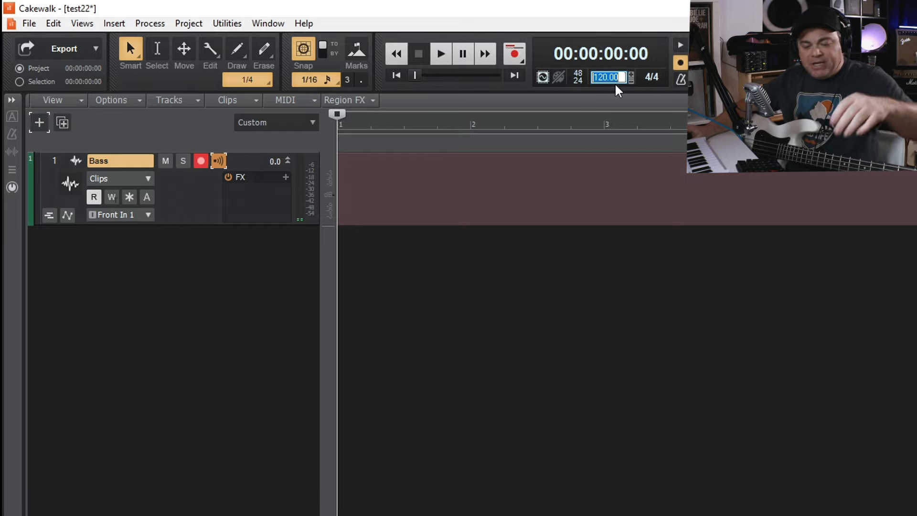
{"action": "type", "text": "150"}
{"action": "key", "text": "Return"}
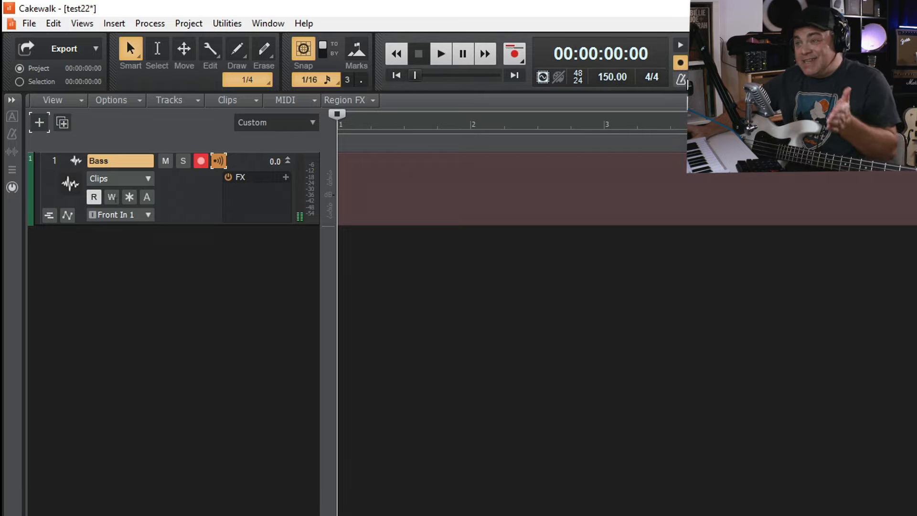
Review the metronome preferences for the record count-in and recording click, and accept them.
{"action": "left_click", "coordinate": [683, 67]}
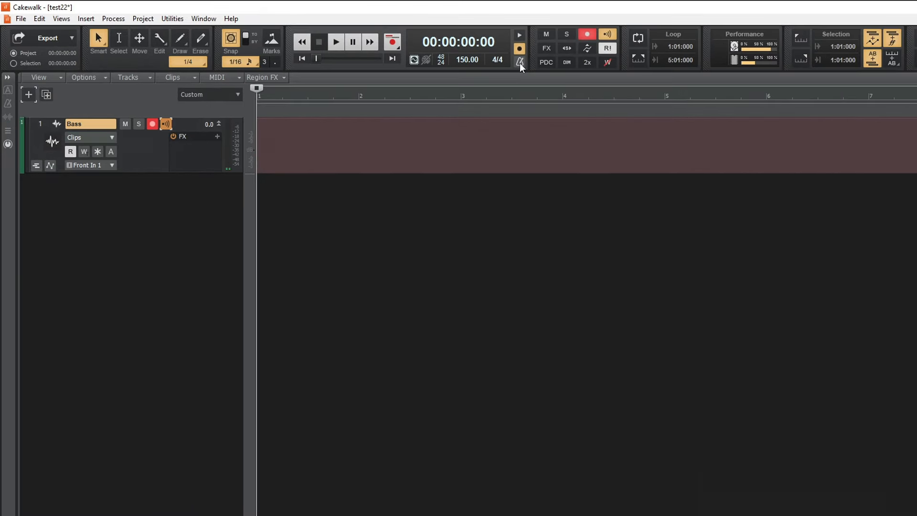
{"action": "right_click", "coordinate": [682, 67]}
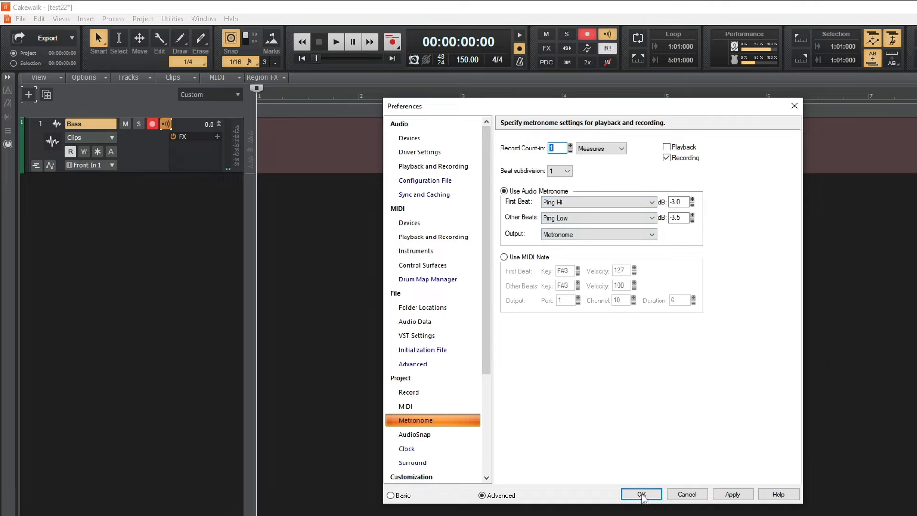
{"action": "left_click", "coordinate": [641, 494]}
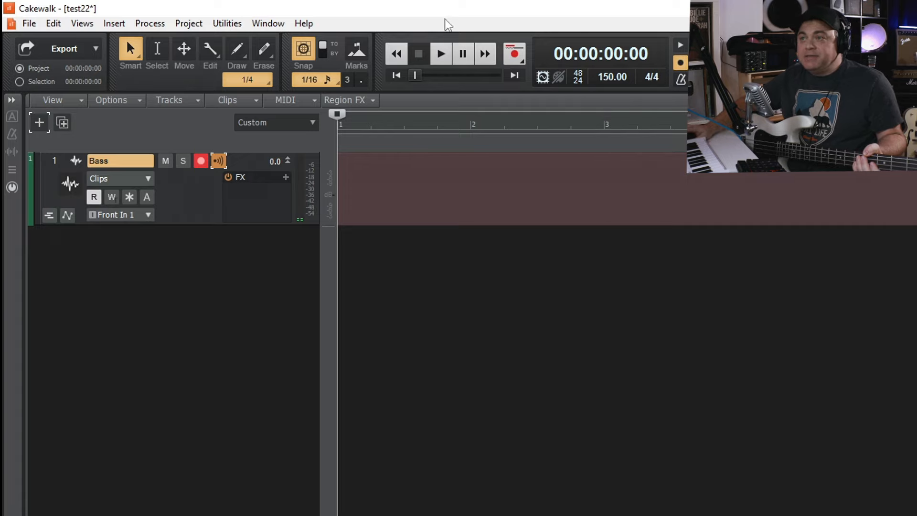
Record a bass take on the Bass track from the project start, and stop the recording.
{"action": "left_click", "coordinate": [512, 57]}
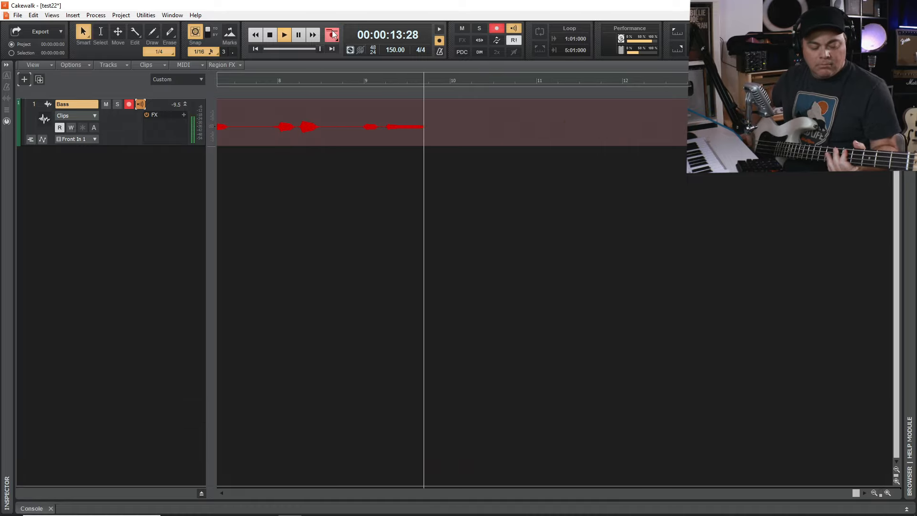
{"action": "key", "text": "space"}
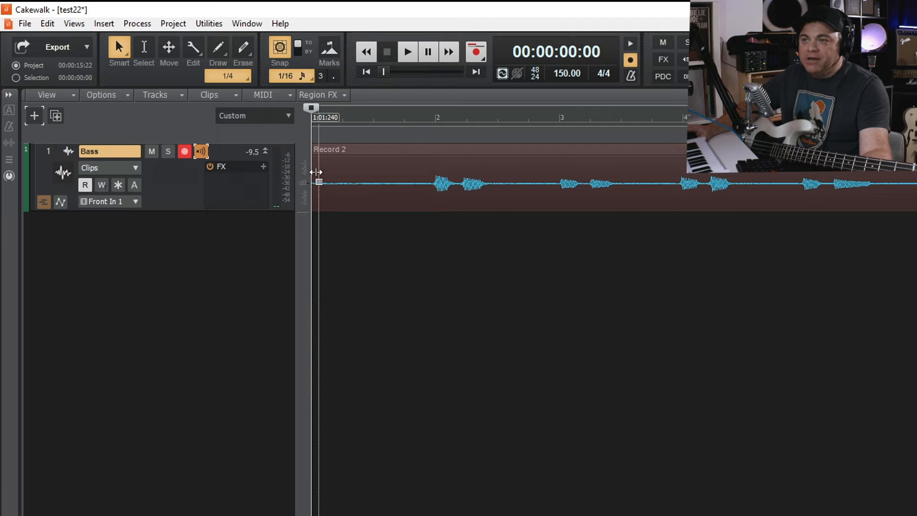
Trim the start of the recorded bass clip to 1:04:240 and add a short fade-in ending just before measure 2.
{"action": "left_click_drag", "start_coordinate": [317, 172], "coordinate": [408, 219]}
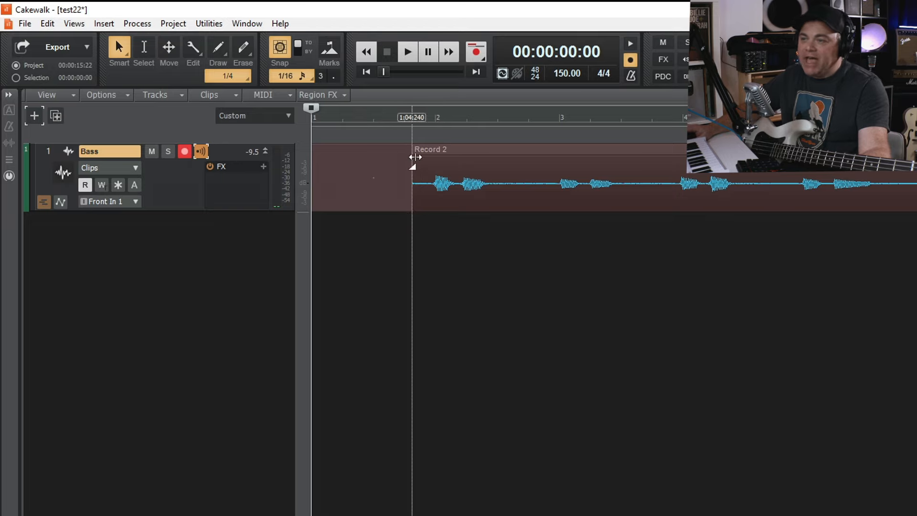
{"action": "mouse_move", "coordinate": [415, 158]}
{"action": "left_mouse_down"}
{"action": "mouse_move", "coordinate": [443, 160]}
{"action": "mouse_move", "coordinate": [431, 165]}
{"action": "left_mouse_up"}
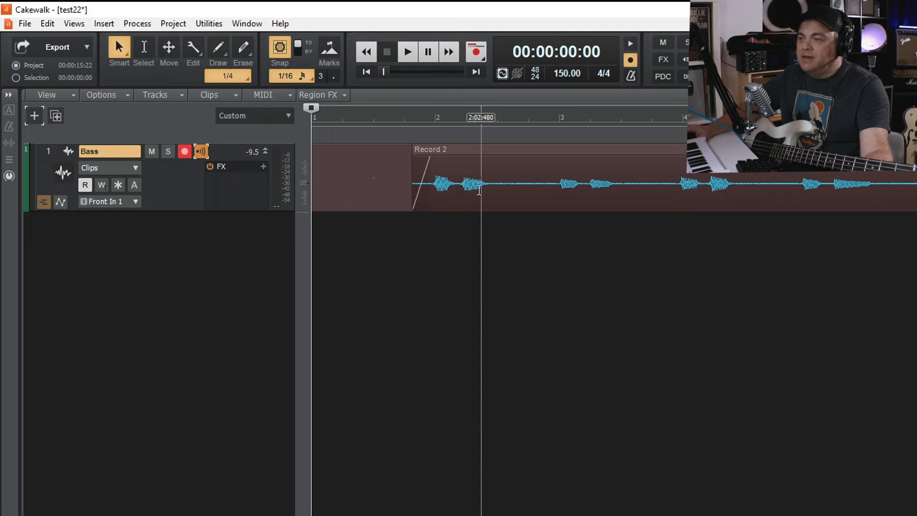
Examine the recorded bass clip along the timeline at different zoom levels, up to its end.
{"action": "scroll", "coordinate": [554, 209], "scroll_direction": "down", "scroll_amount": 4}
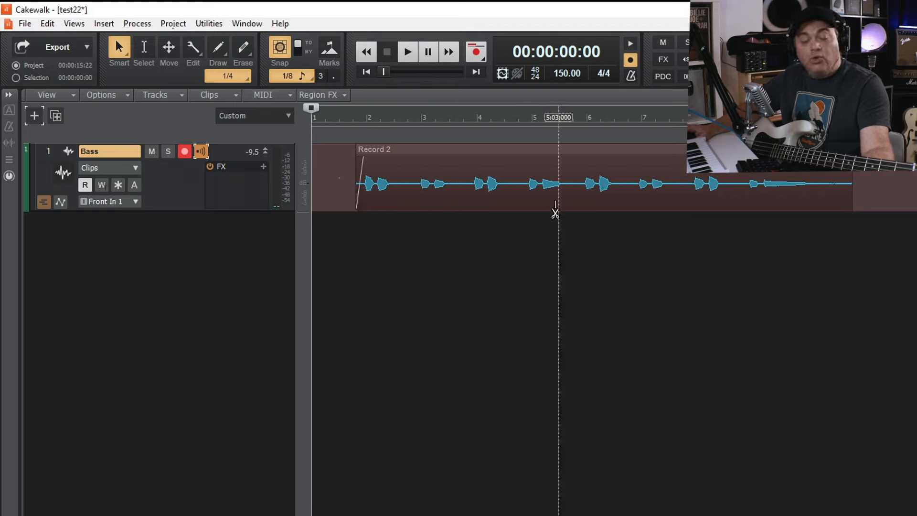
{"action": "scroll", "coordinate": [559, 217], "scroll_direction": "down", "scroll_amount": 1}
{"action": "scroll", "coordinate": [560, 218], "scroll_direction": "up", "scroll_amount": 2}
{"action": "scroll", "coordinate": [560, 218], "scroll_direction": "down", "scroll_amount": 2}
{"action": "scroll", "coordinate": [559, 218], "scroll_direction": "up", "scroll_amount": 3}
{"action": "scroll", "coordinate": [559, 218], "scroll_direction": "down", "scroll_amount": 2}
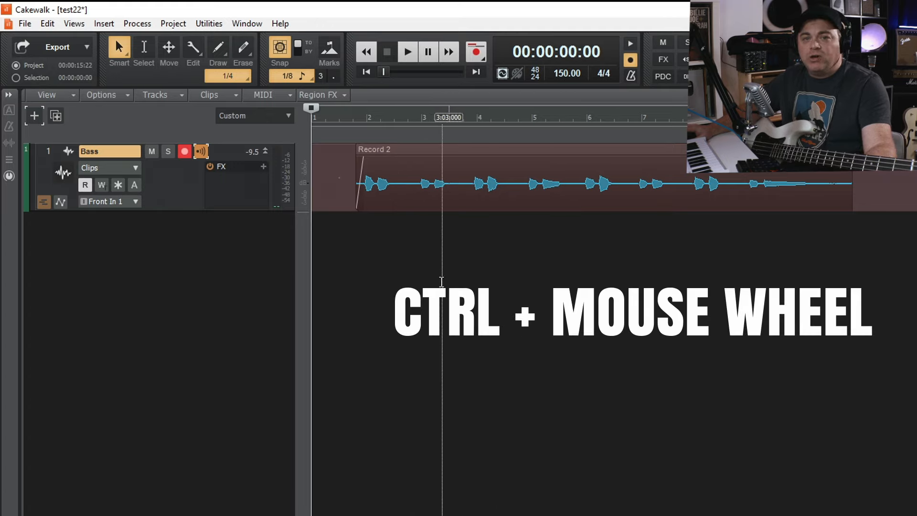
{"action": "scroll", "coordinate": [501, 276], "scroll_direction": "right", "scroll_amount": 5}
{"action": "scroll", "coordinate": [516, 276], "scroll_direction": "right", "scroll_amount": 5}
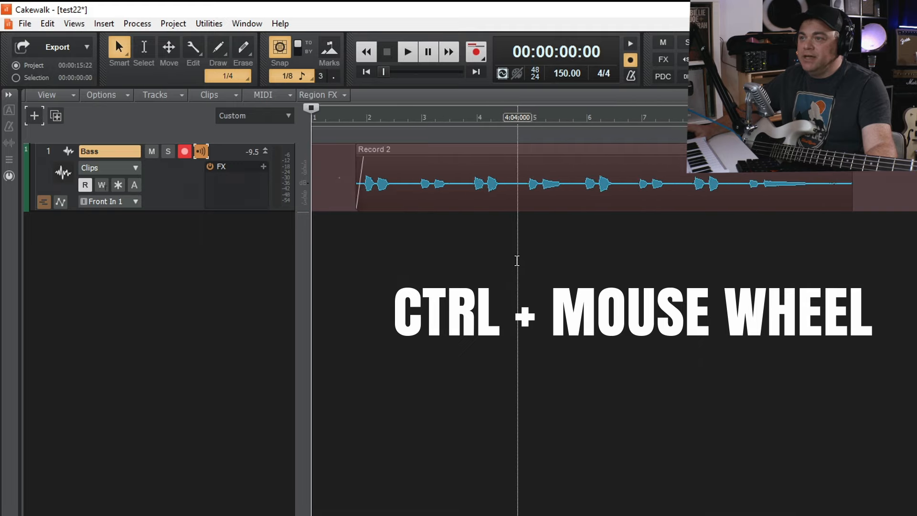
{"action": "scroll", "coordinate": [526, 269], "scroll_direction": "left", "scroll_amount": 8}
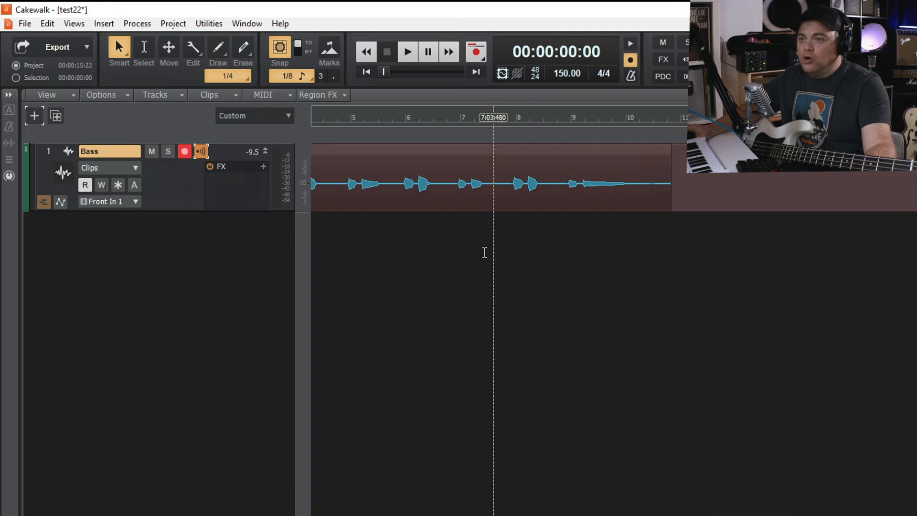
{"action": "scroll", "coordinate": [468, 256], "scroll_direction": "down", "scroll_amount": 4}
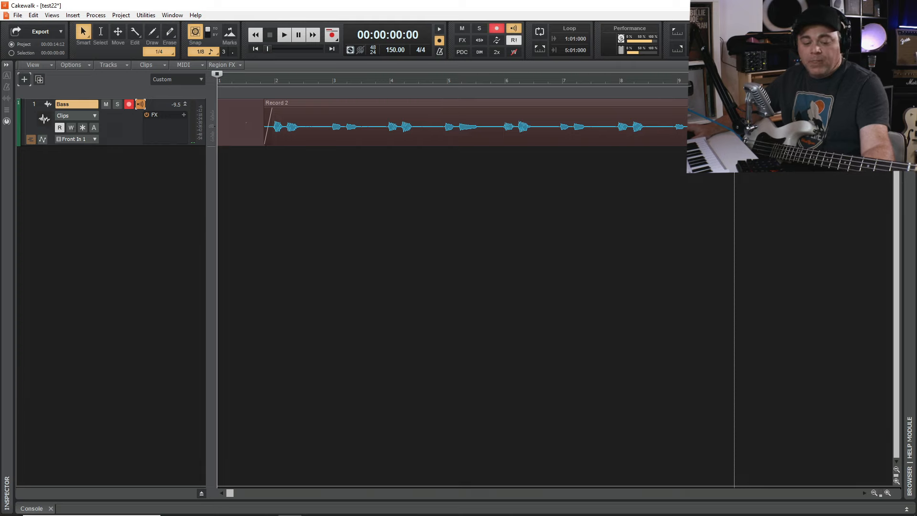
Record a second bass take on the Bass track starting at measure 15.
{"action": "scroll", "coordinate": [735, 164], "scroll_direction": "down", "scroll_amount": 1}
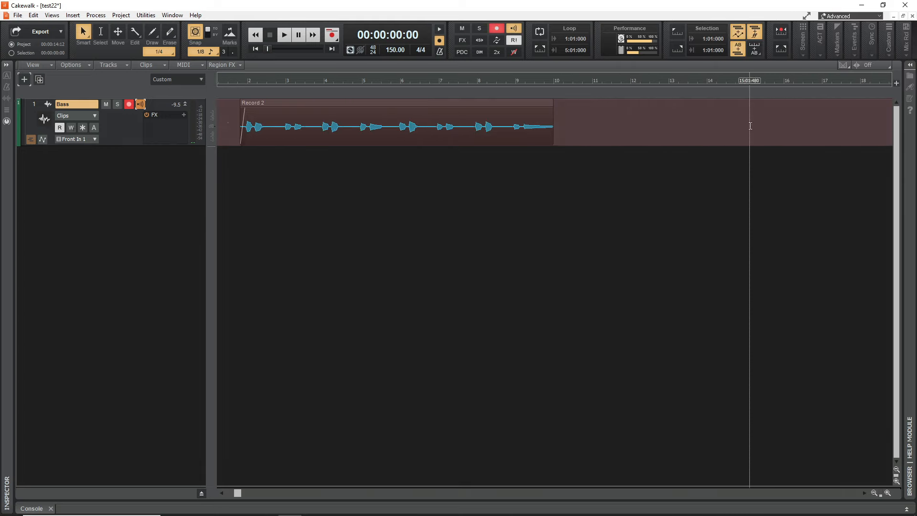
{"action": "left_click", "coordinate": [746, 113]}
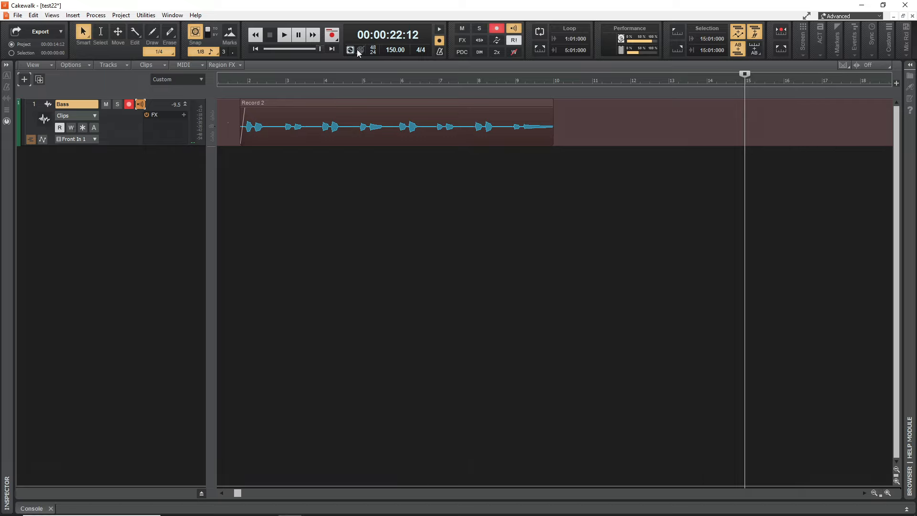
{"action": "left_click", "coordinate": [329, 35]}
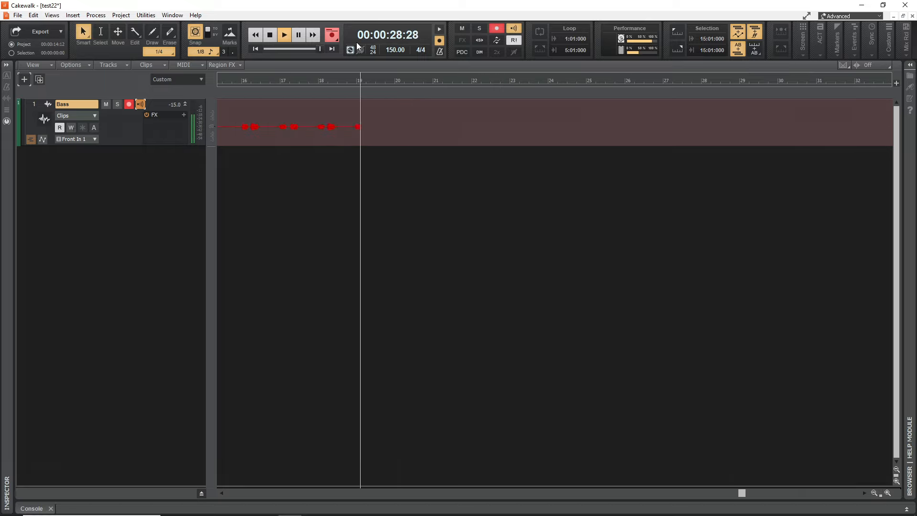
{"action": "key", "text": "space"}
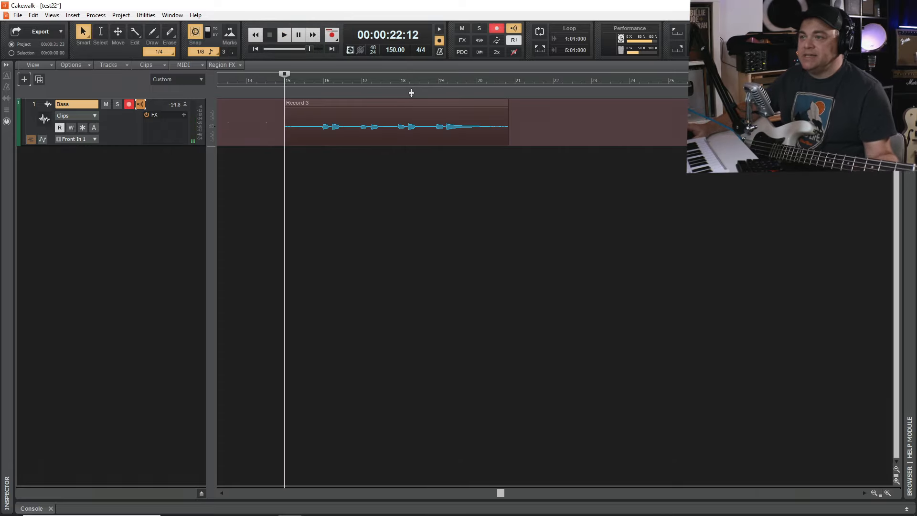
Try moving the second bass clip further along the timeline, and undo the move.
{"action": "left_click_drag", "start_coordinate": [321, 104], "coordinate": [690, 104]}
{"action": "key", "text": "ctrl+z"}
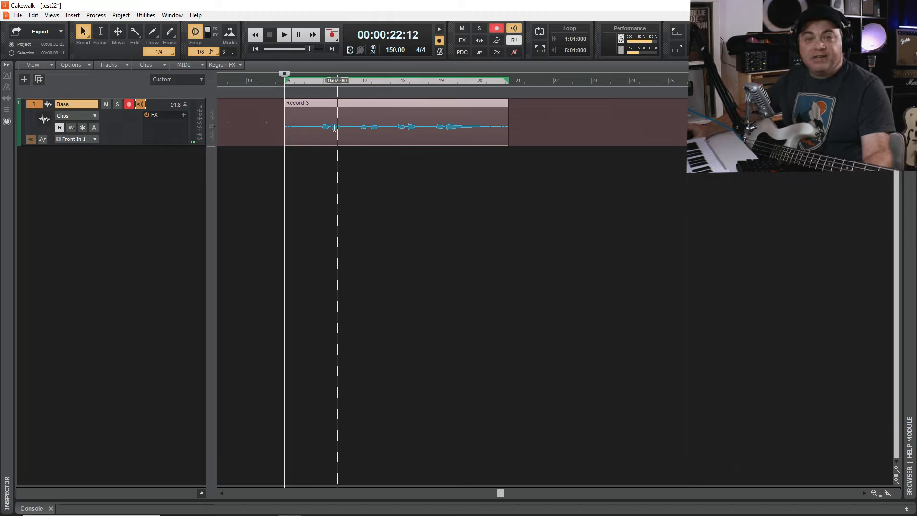
Add one audio track with Front In 1 as input and with Record Enable and Input Monitoring on.
{"action": "scroll", "coordinate": [370, 143], "scroll_direction": "down", "scroll_amount": 3}
{"action": "scroll", "coordinate": [387, 146], "scroll_direction": "down", "scroll_amount": 2}
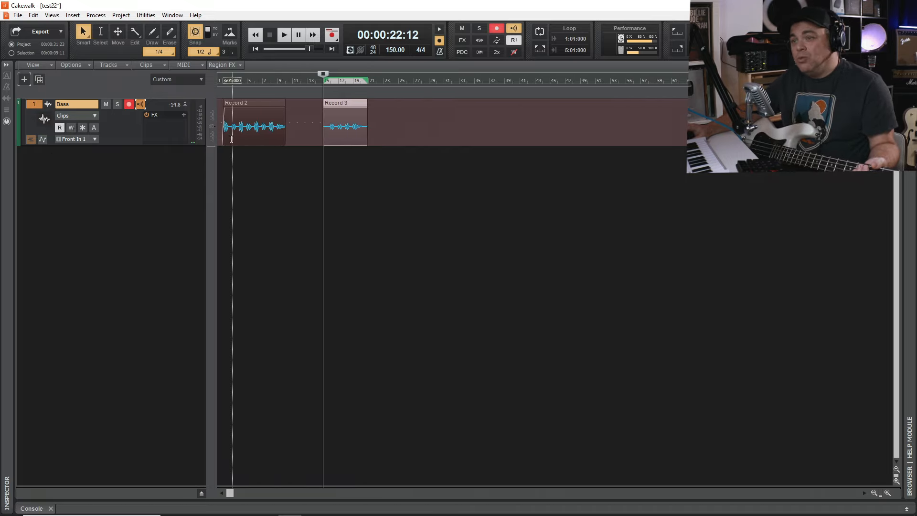
{"action": "left_click", "coordinate": [222, 173]}
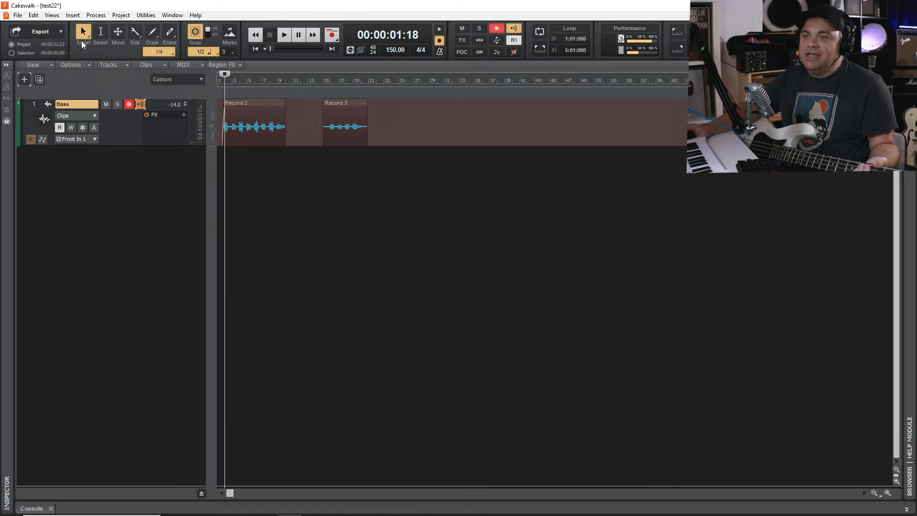
{"action": "left_click", "coordinate": [22, 80]}
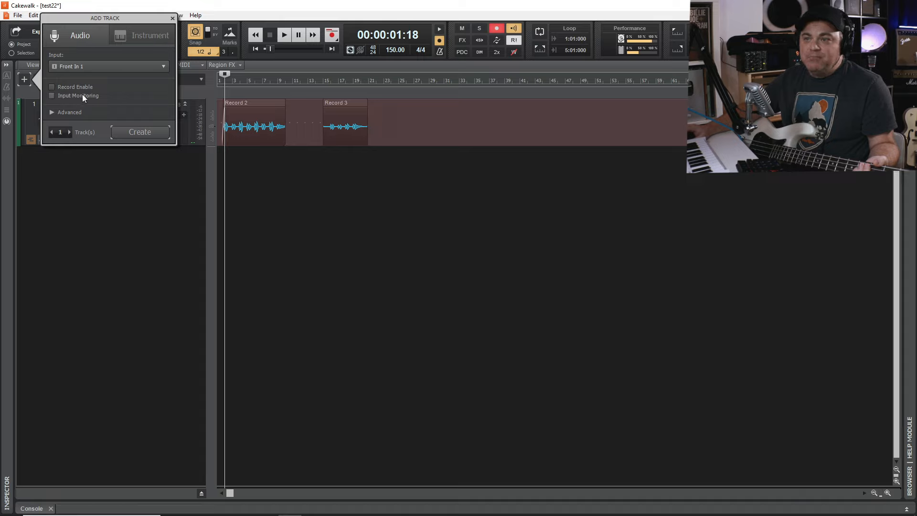
{"action": "left_click", "coordinate": [50, 96]}
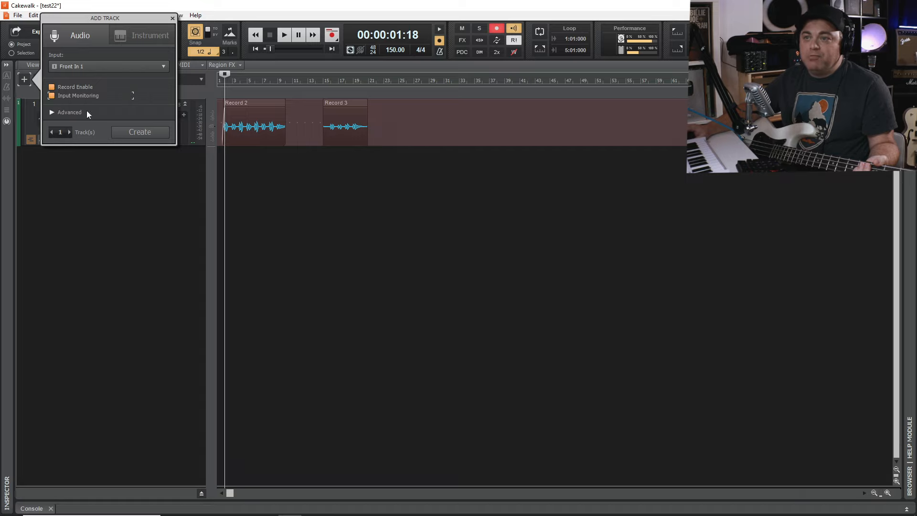
{"action": "left_click", "coordinate": [148, 132]}
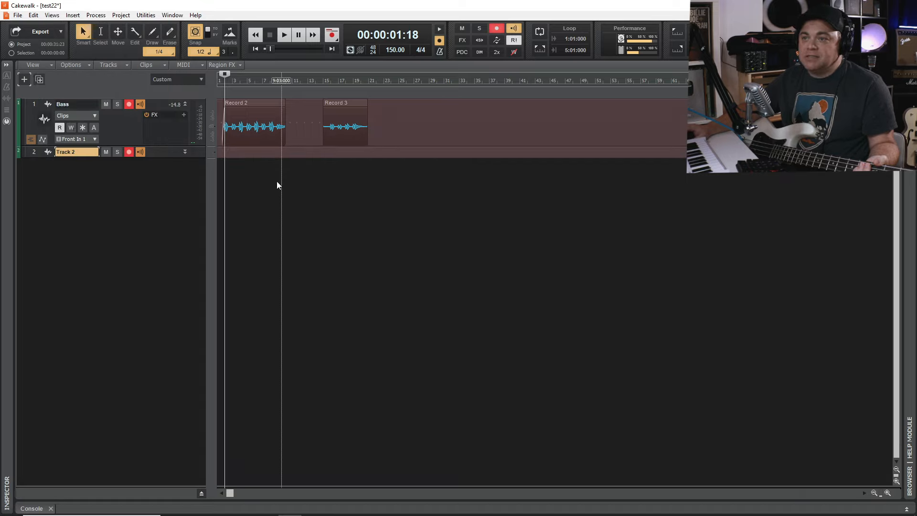
Turn off record arm and input monitoring on the Bass track, and rename the new track Bass2 with its controls expanded.
{"action": "left_click", "coordinate": [130, 104]}
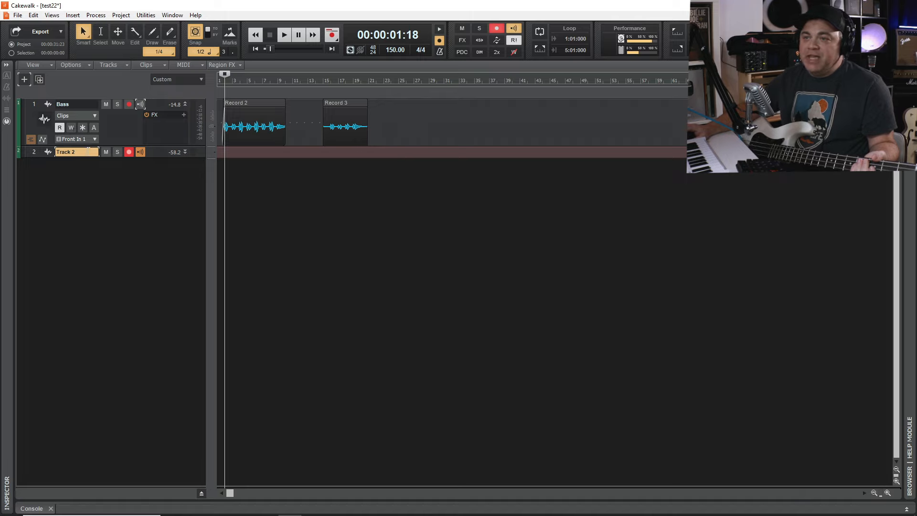
{"action": "double_click", "coordinate": [89, 151]}
{"action": "type", "text": "Bass2"}
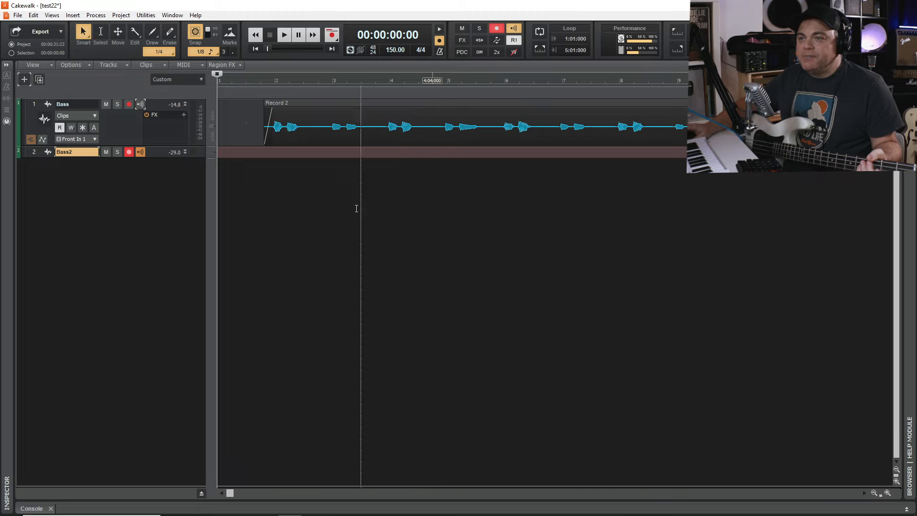
{"action": "left_click", "coordinate": [185, 152]}
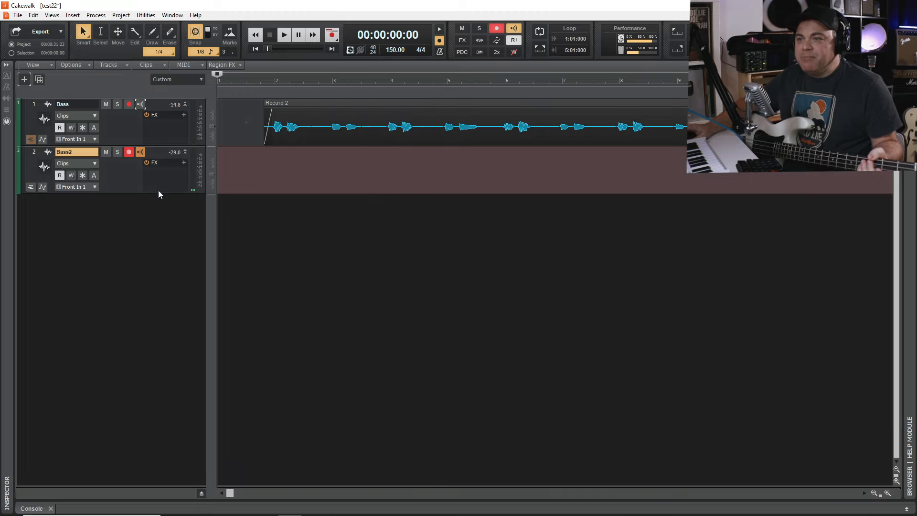
Record a short bass take on the Bass2 track from the project start.
{"action": "left_click", "coordinate": [332, 36]}
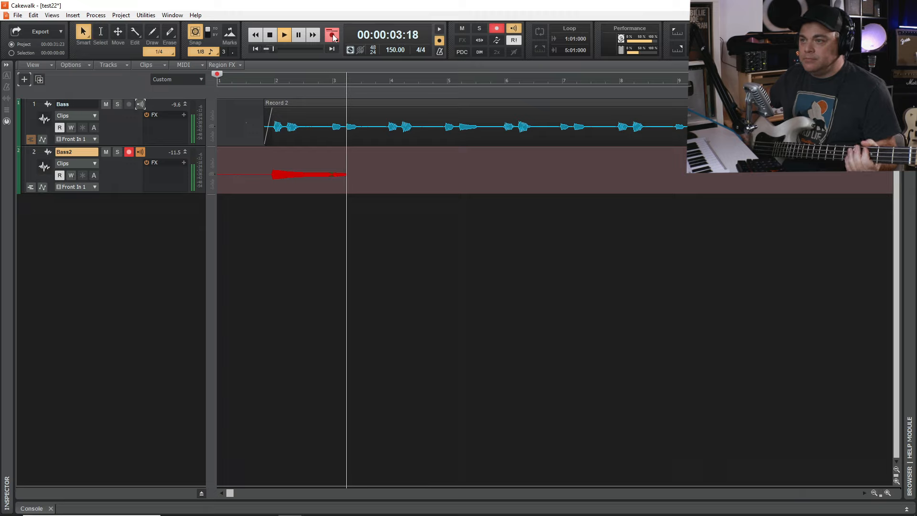
{"action": "key", "text": "space"}
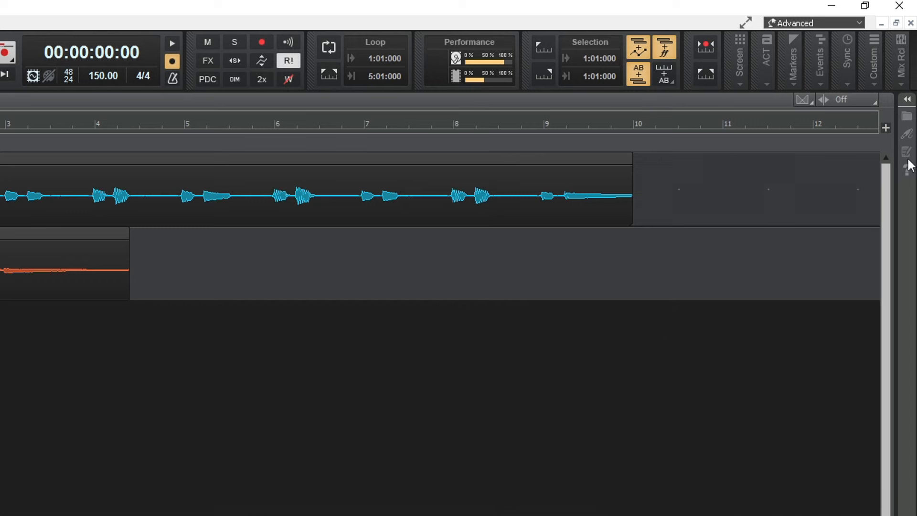
Add SI-Drum Kit from the Drums instruments as an instrument track, and rename the track drums with its controls expanded.
{"action": "left_click", "coordinate": [908, 99]}
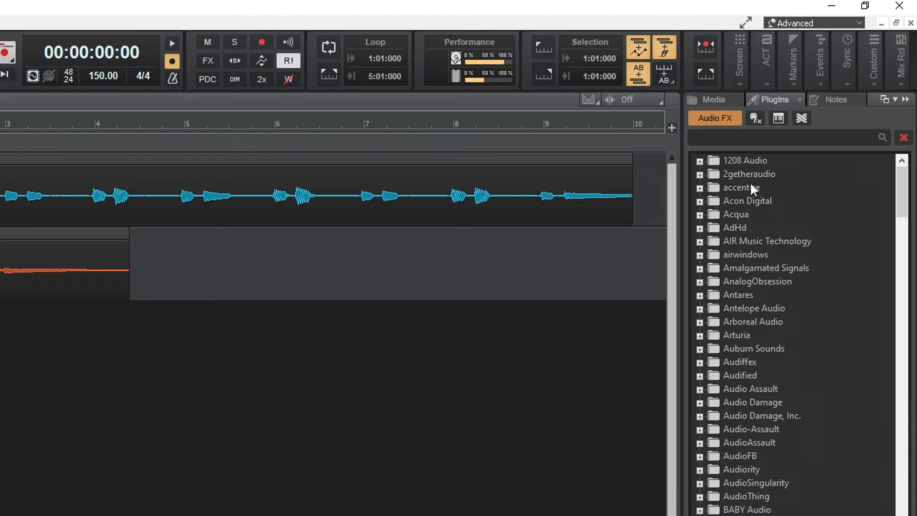
{"action": "left_click", "coordinate": [778, 119]}
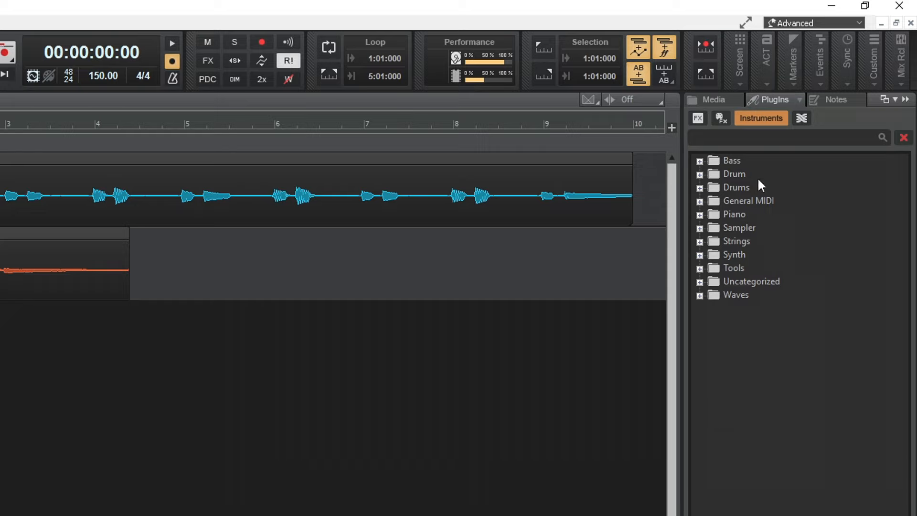
{"action": "left_click", "coordinate": [701, 186]}
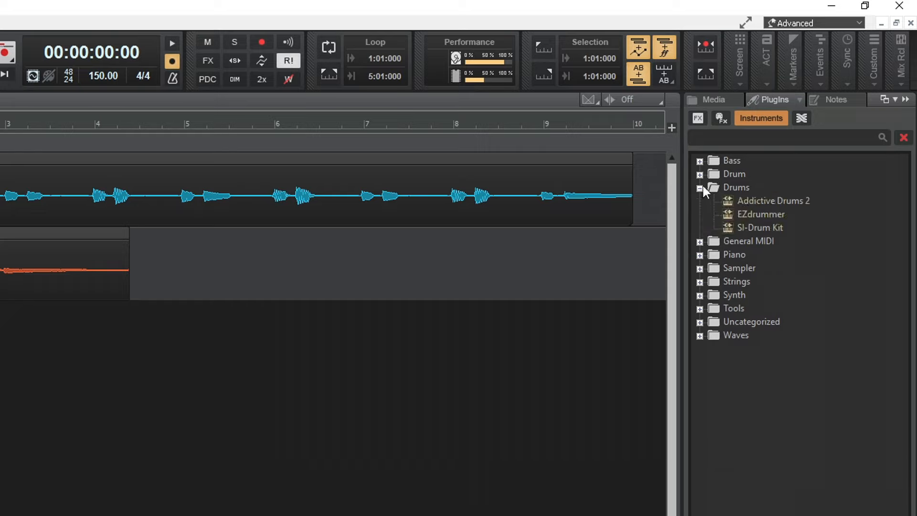
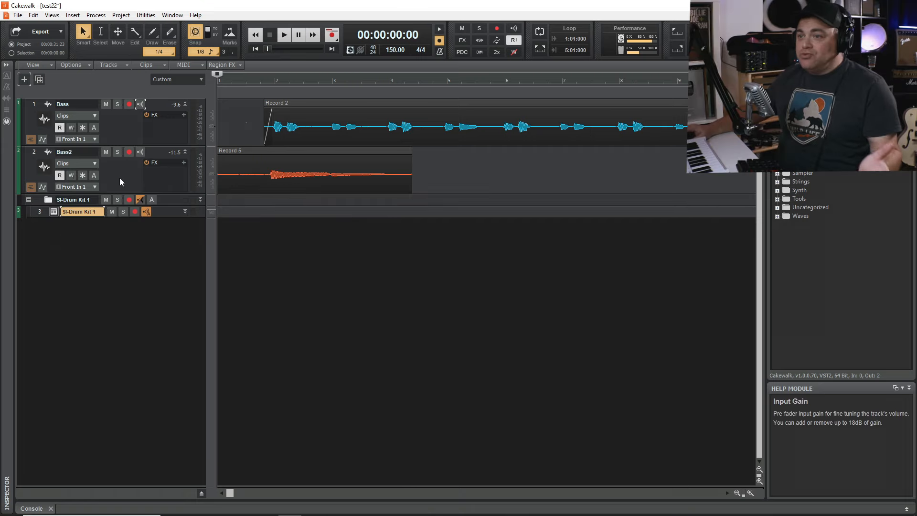
{"action": "left_click", "coordinate": [186, 211]}
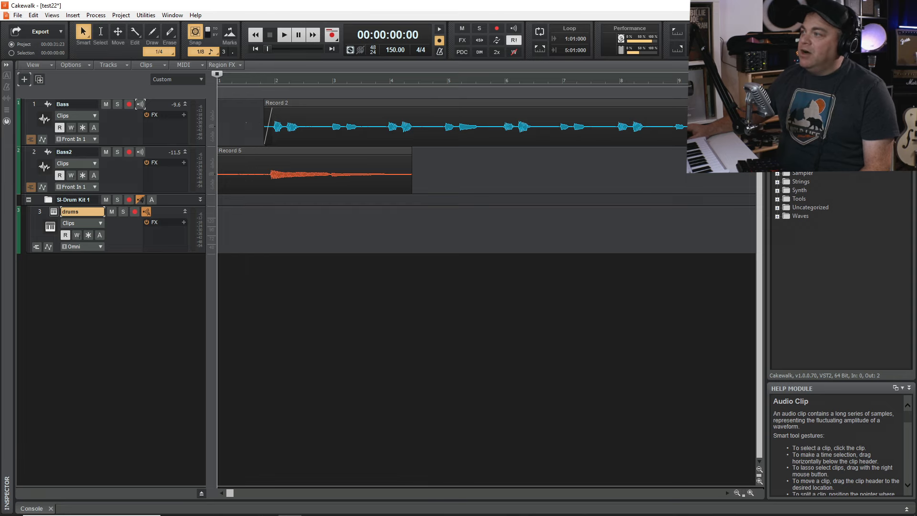
{"action": "key", "text": "b"}
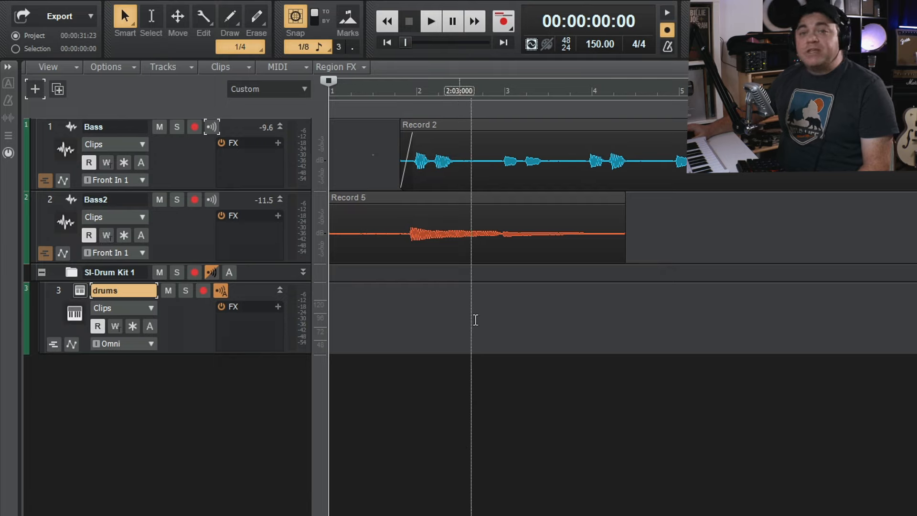
Open the SI-Drum Kit interface from the drums track and audition its kick and snare drums.
{"action": "left_click", "coordinate": [80, 291]}
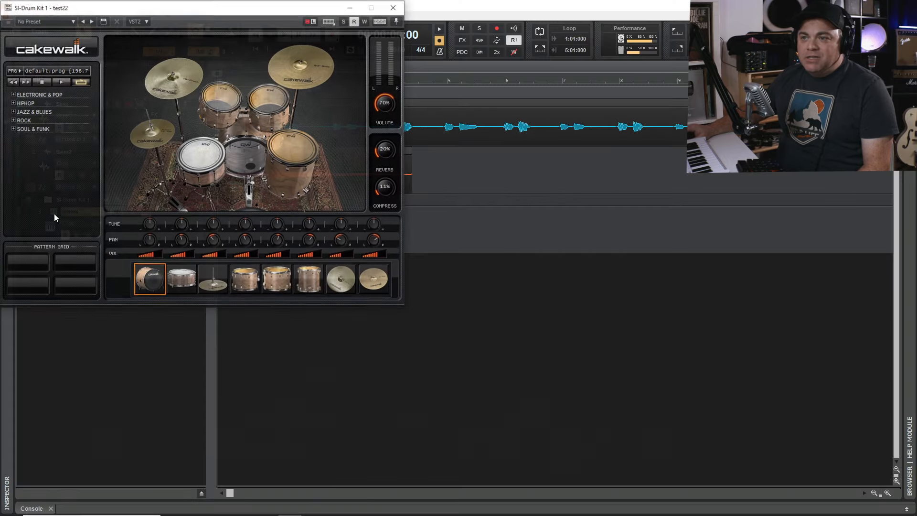
{"action": "left_click_drag", "start_coordinate": [116, 10], "coordinate": [367, 127]}
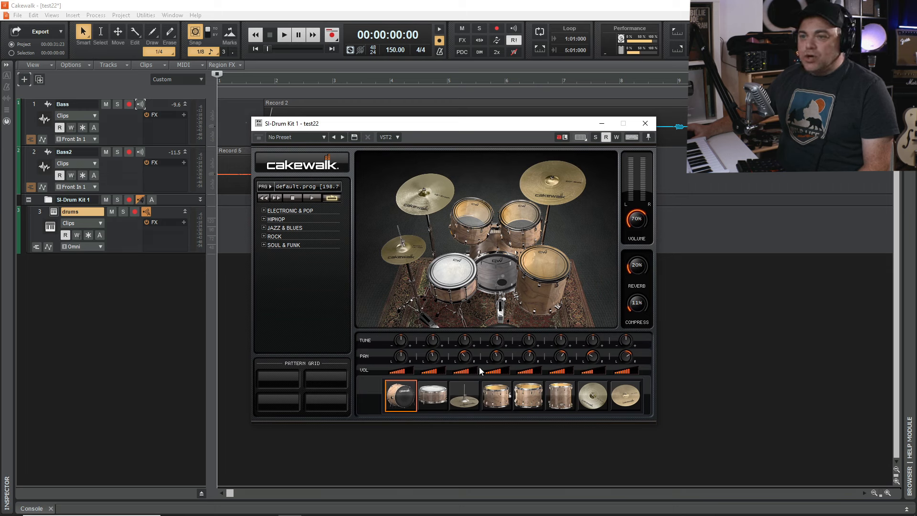
{"action": "left_click", "coordinate": [495, 276]}
{"action": "left_click", "coordinate": [452, 279]}
{"action": "left_click", "coordinate": [498, 280]}
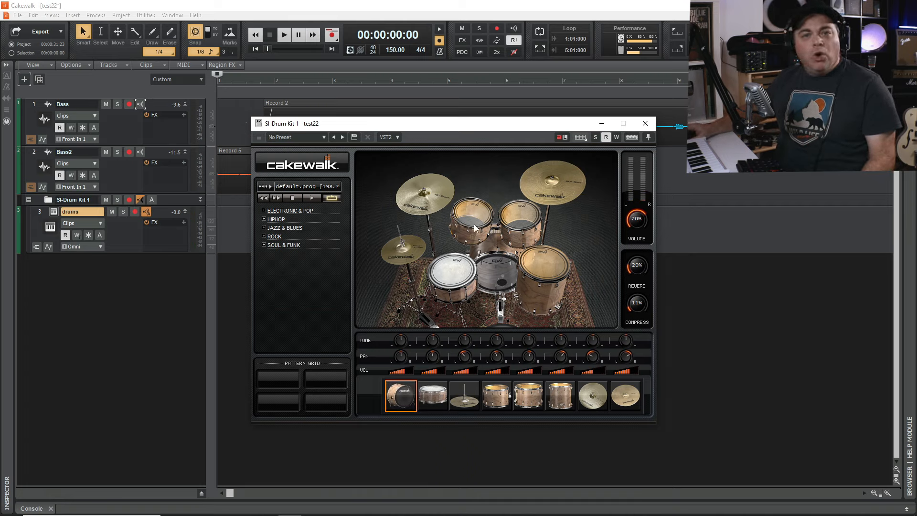
{"action": "left_click", "coordinate": [498, 276]}
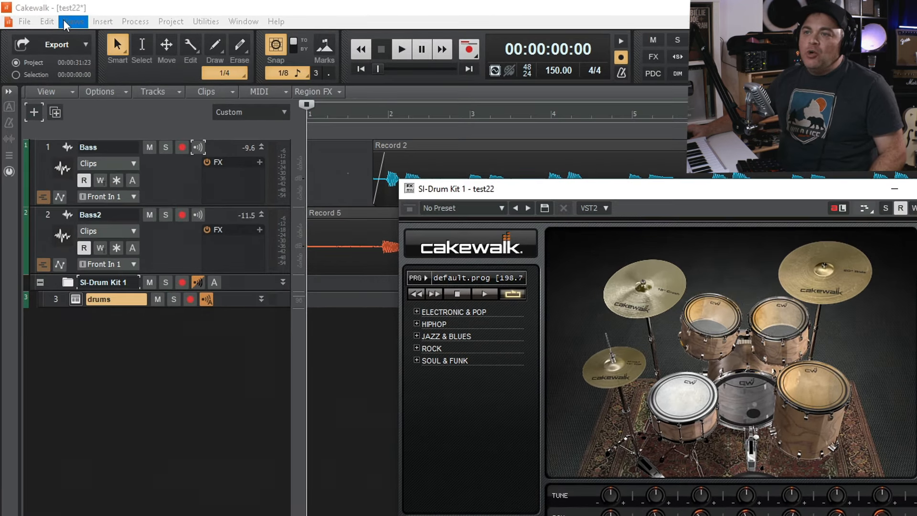
Show the Computer Keyboard virtual controller and arrange it above the SI-Drum Kit window so both are visible.
{"action": "left_click", "coordinate": [71, 21]}
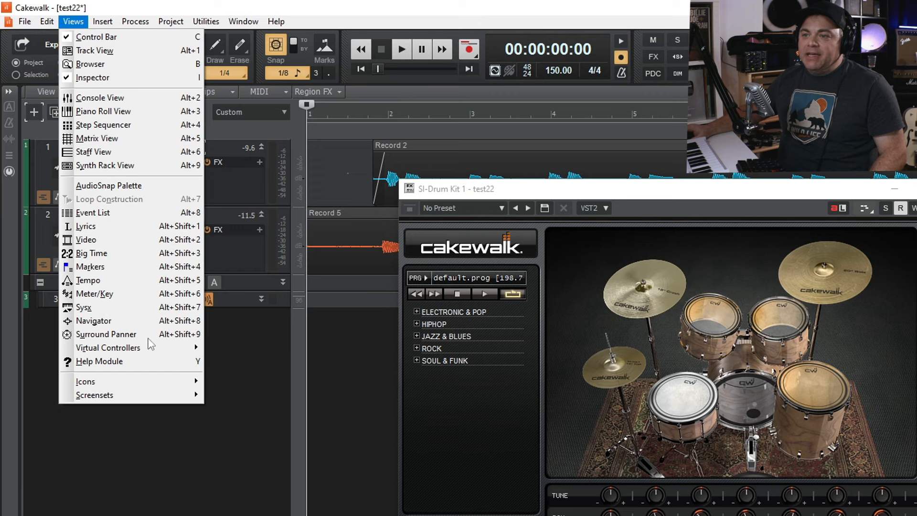
{"action": "mouse_move", "coordinate": [115, 354]}
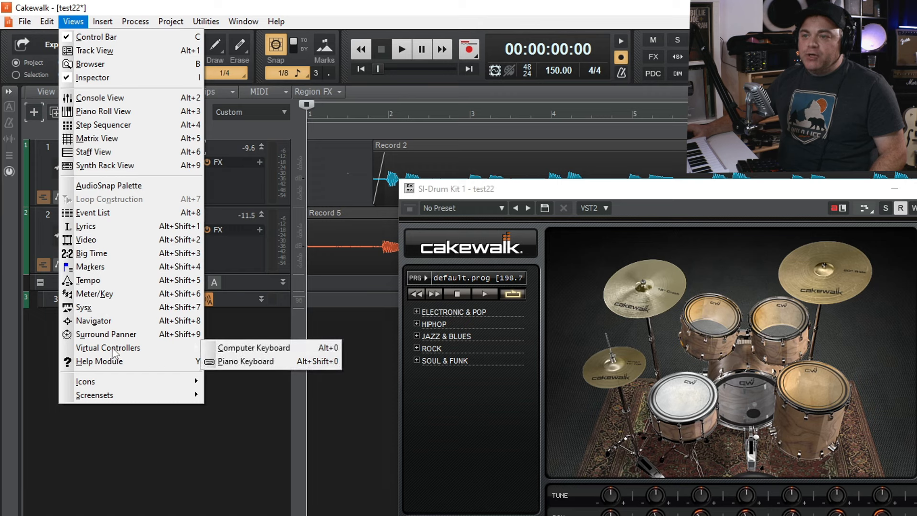
{"action": "left_click", "coordinate": [270, 349]}
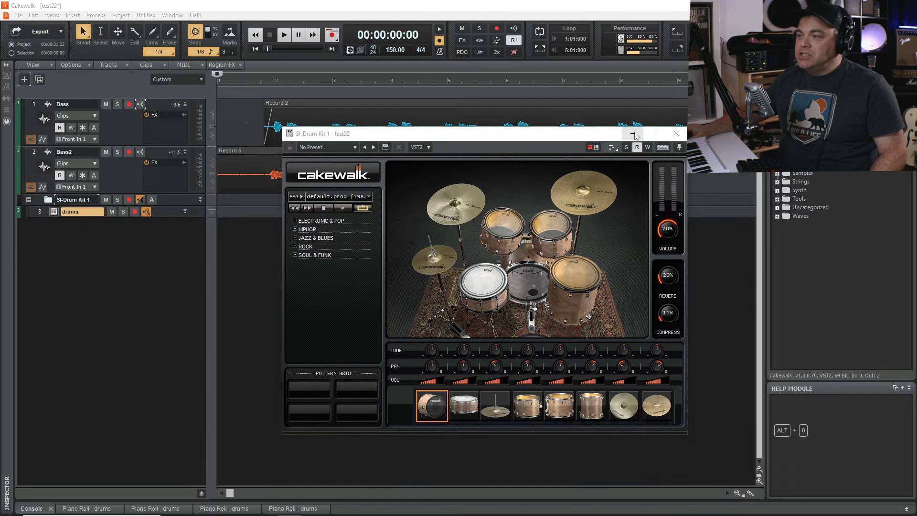
{"action": "left_click", "coordinate": [895, 189]}
{"action": "left_click_drag", "start_coordinate": [427, 230], "coordinate": [379, 79]}
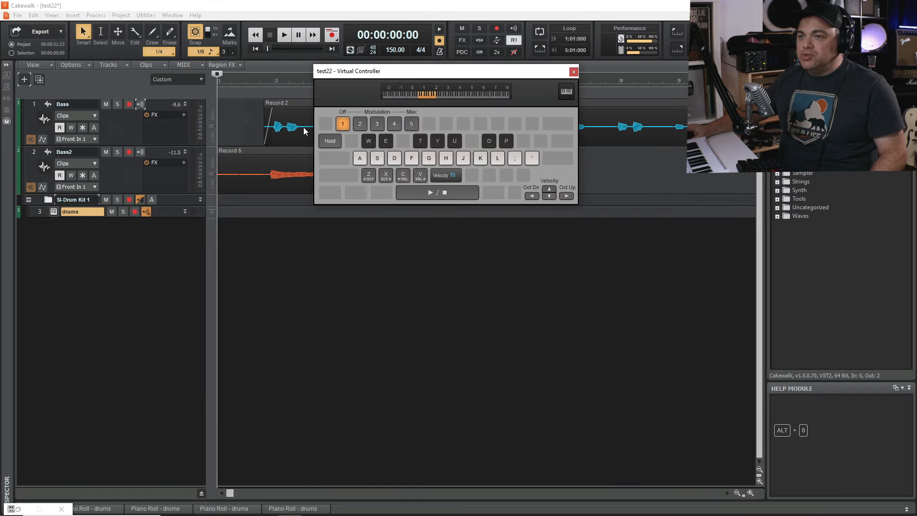
{"action": "left_click", "coordinate": [56, 213]}
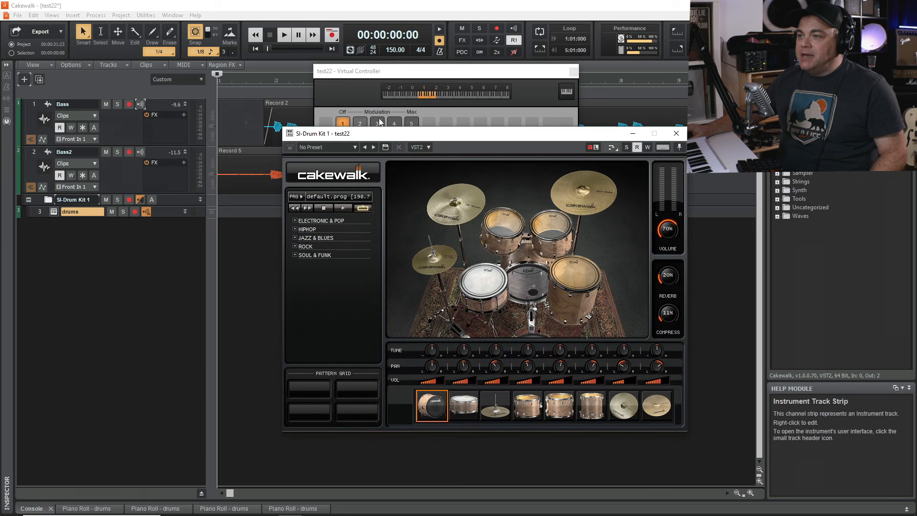
{"action": "mouse_move", "coordinate": [376, 181]}
{"action": "left_mouse_down"}
{"action": "mouse_move", "coordinate": [392, 214]}
{"action": "mouse_move", "coordinate": [374, 196]}
{"action": "left_mouse_up"}
{"action": "left_click_drag", "start_coordinate": [412, 75], "coordinate": [438, 49]}
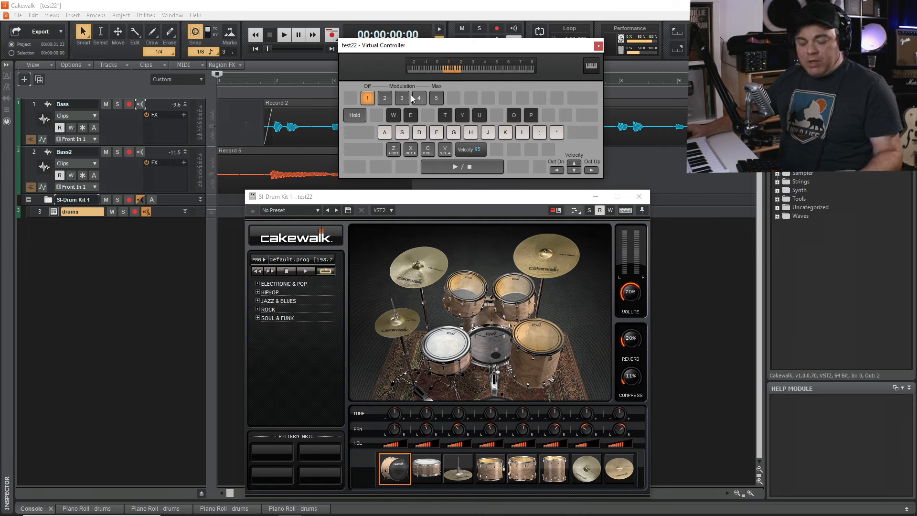
Play test kick and snare hits on the drum kit through the virtual controller.
{"action": "key", "text": "a"}
{"action": "key", "text": "a"}
{"action": "key", "text": "a"}
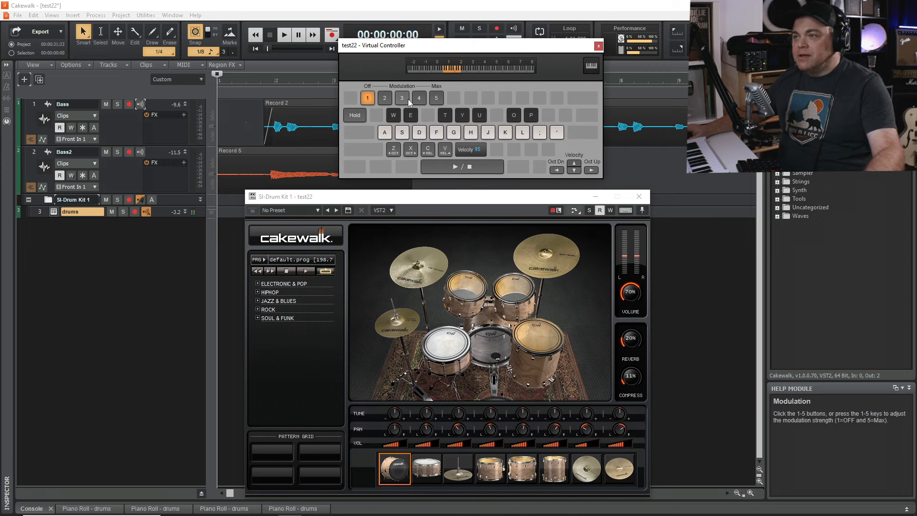
{"action": "key", "text": "a"}
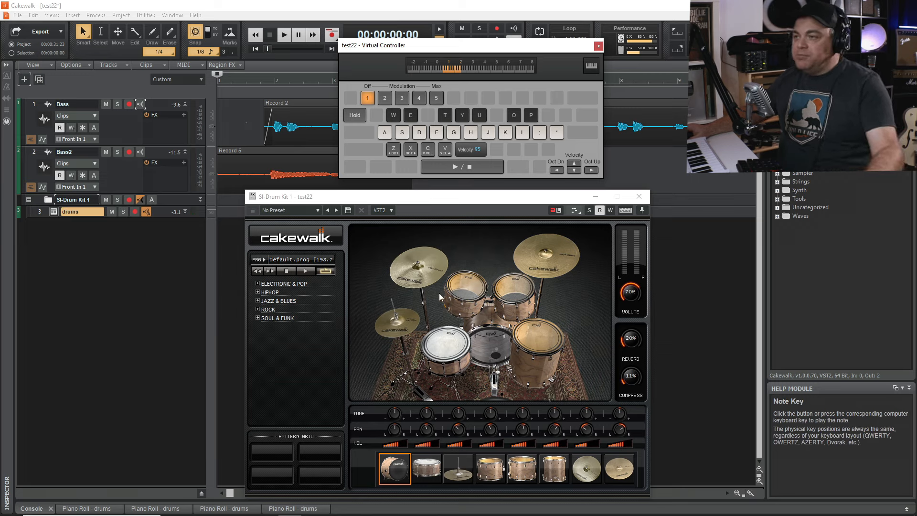
{"action": "key", "text": "a"}
{"action": "key", "text": "a"}
{"action": "key", "text": "s"}
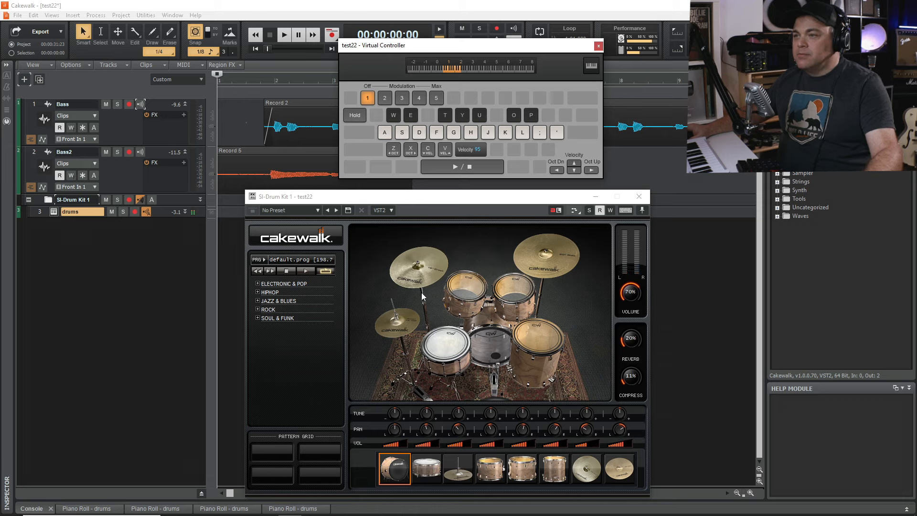
{"action": "key", "text": "a"}
{"action": "key", "text": "s"}
{"action": "key", "text": "a"}
{"action": "key", "text": "s"}
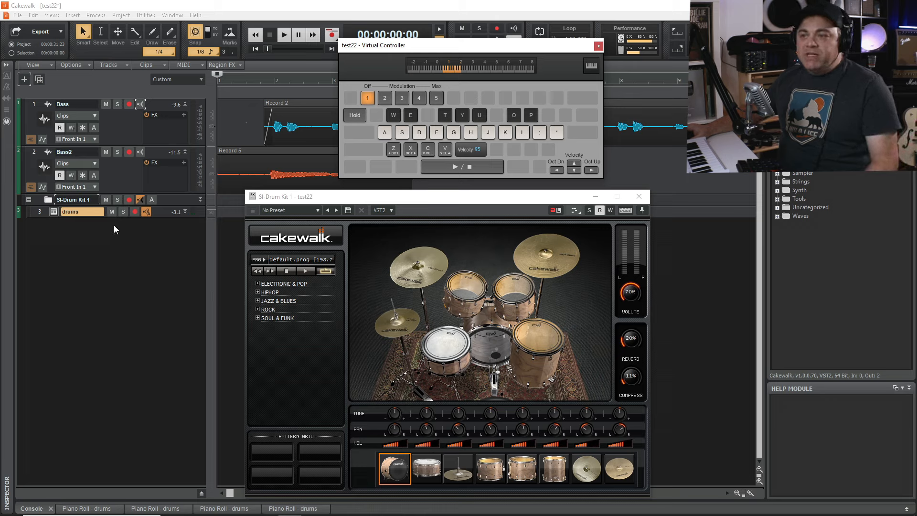
Arm the drums track and record a MIDI beat alternating kick and snare from the project start.
{"action": "left_click", "coordinate": [134, 211]}
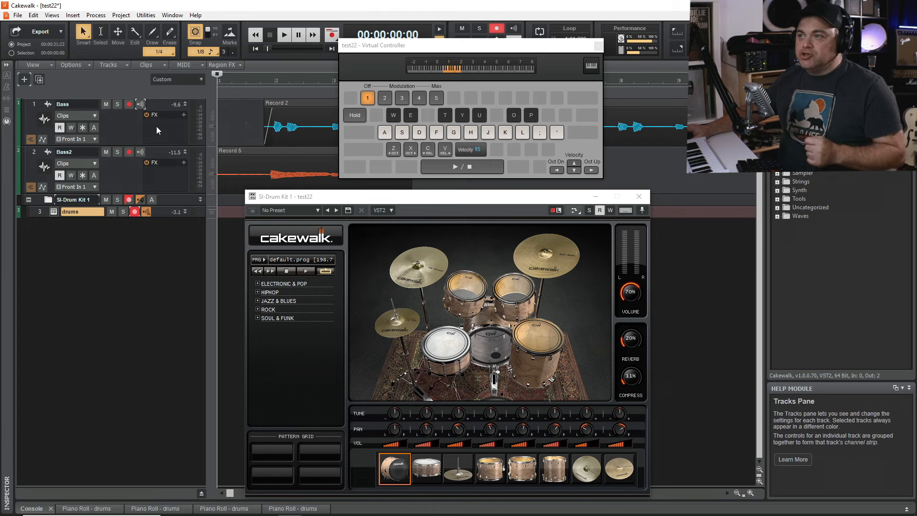
{"action": "left_click", "coordinate": [331, 36]}
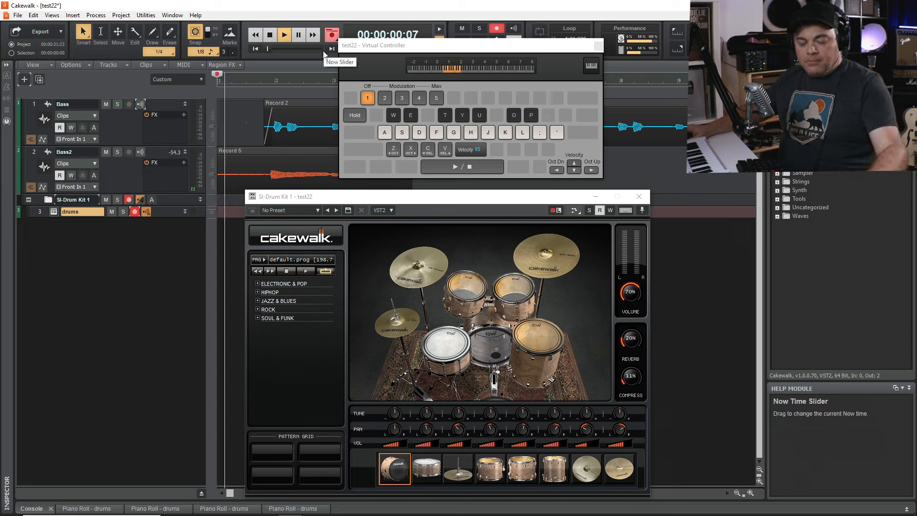
{"action": "key", "text": "s"}
{"action": "key", "text": "a"}
{"action": "key", "text": "s"}
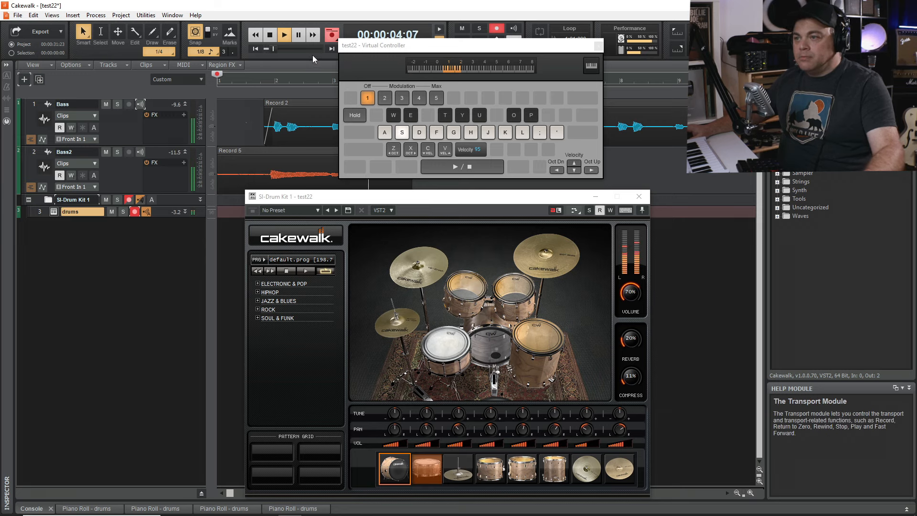
{"action": "key", "text": "a"}
{"action": "key", "text": "s"}
{"action": "key", "text": "a"}
{"action": "key", "text": "s"}
{"action": "key", "text": "a"}
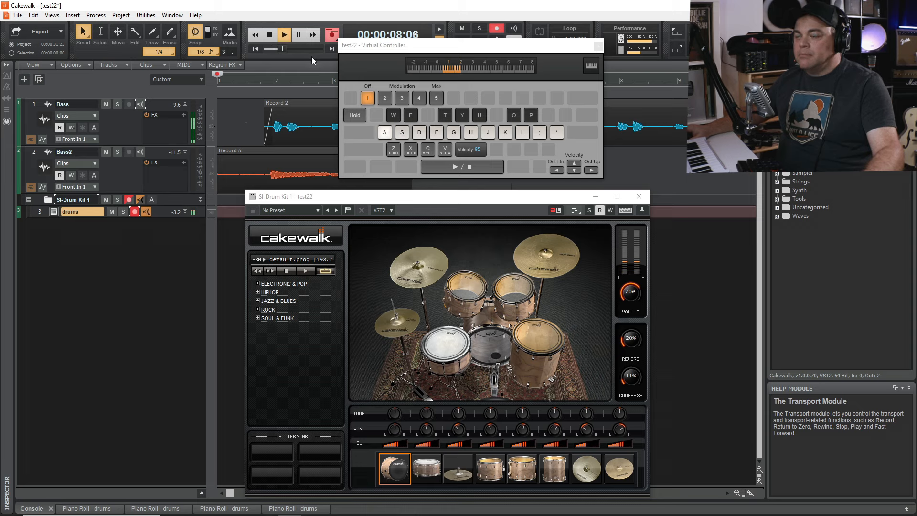
{"action": "key", "text": "s"}
{"action": "key", "text": "a"}
{"action": "key", "text": "s"}
{"action": "key", "text": "space"}
{"action": "key", "text": "space"}
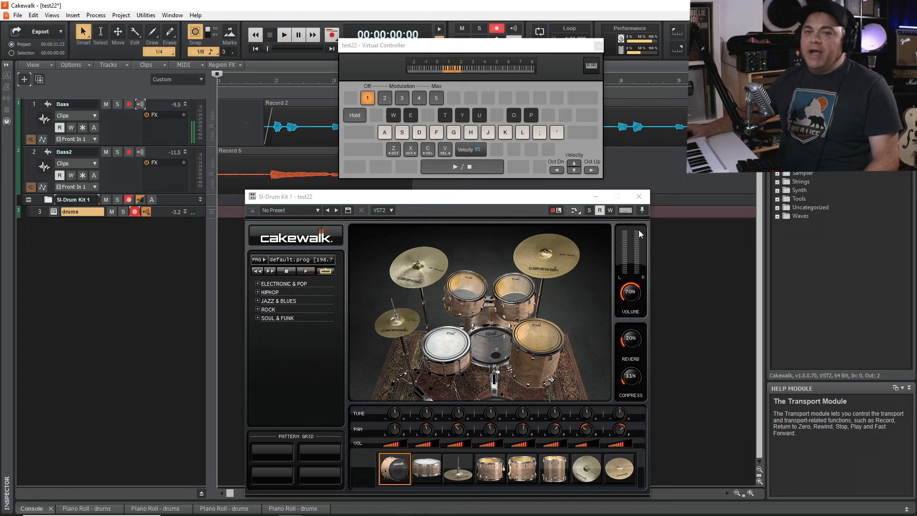
Close the drum kit and virtual controller windows, and open the recorded drum clip in the Piano Roll.
{"action": "left_click", "coordinate": [639, 197]}
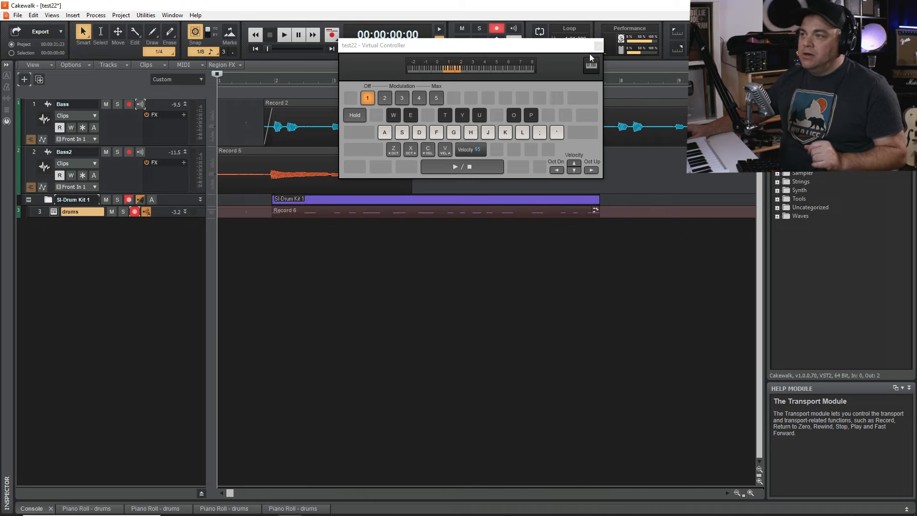
{"action": "left_click", "coordinate": [597, 46]}
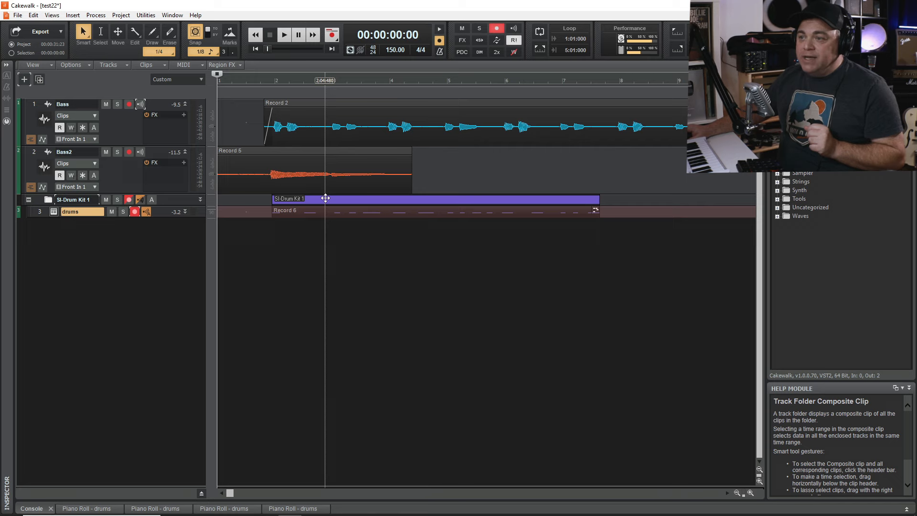
{"action": "left_click", "coordinate": [365, 196]}
{"action": "double_click", "coordinate": [348, 210]}
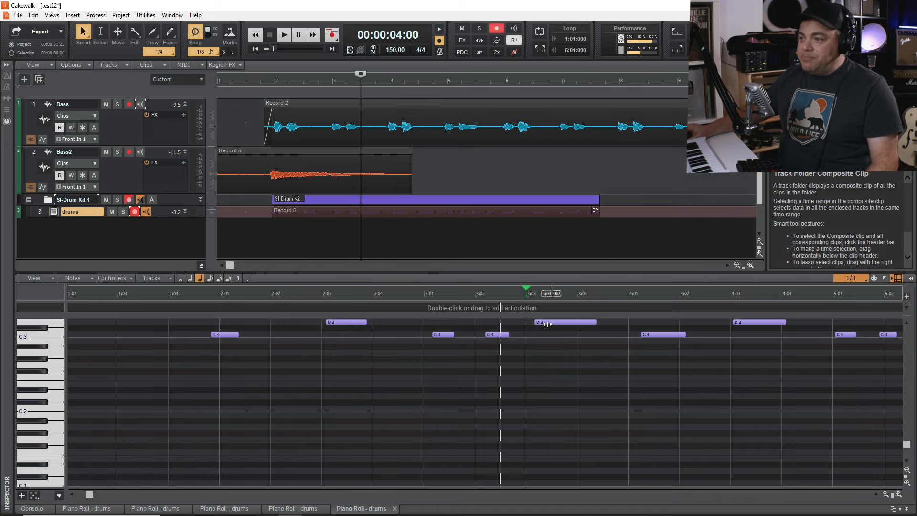
Move the first C3 note onto beat 1 and the first D3 note onto beat 3 of measure 2.
{"action": "scroll", "coordinate": [43, 361], "scroll_direction": "up", "scroll_amount": 1}
{"action": "scroll", "coordinate": [43, 361], "scroll_direction": "up", "scroll_amount": 2}
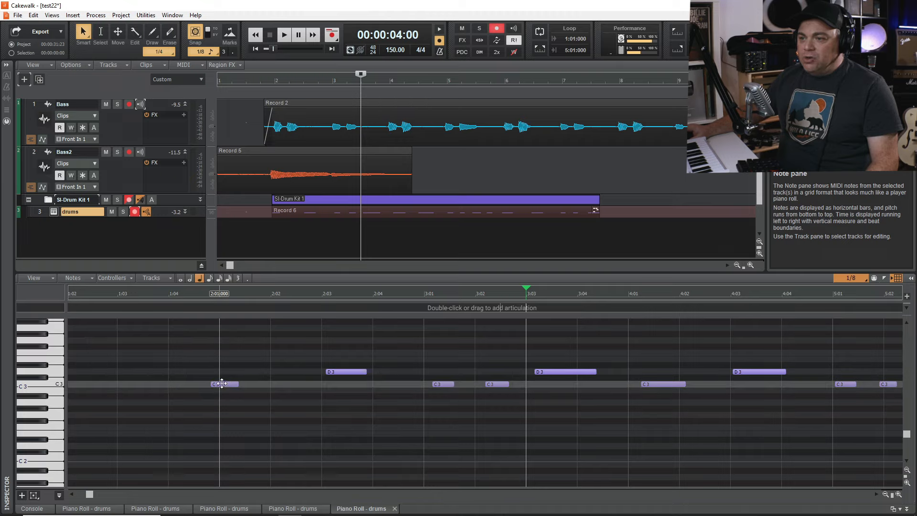
{"action": "left_click_drag", "start_coordinate": [221, 383], "coordinate": [229, 383]}
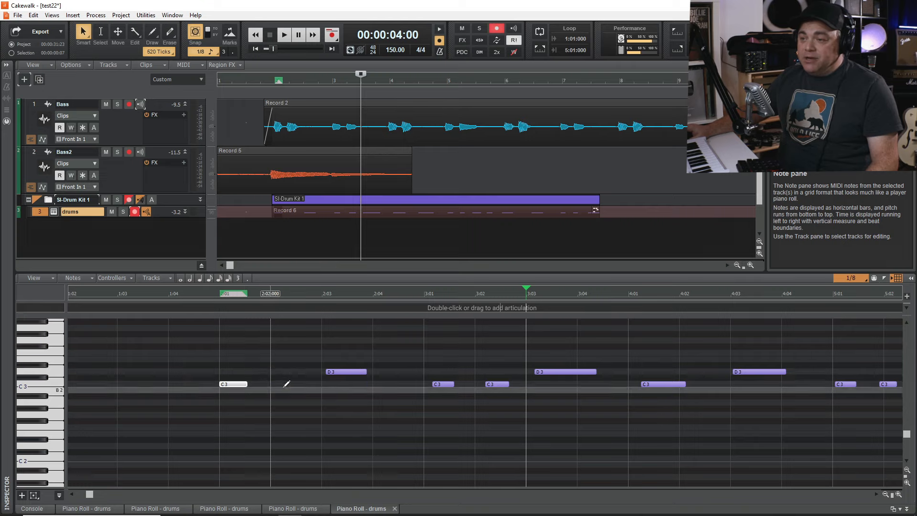
{"action": "left_click_drag", "start_coordinate": [342, 372], "coordinate": [338, 371]}
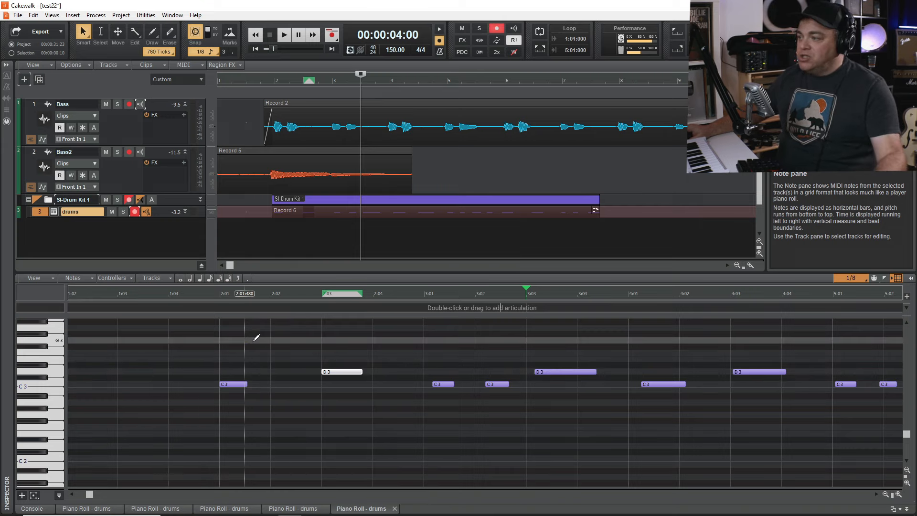
Select all the recorded drum notes in the Piano Roll and quantize their start times to 1/16 at 100 percent strength.
{"action": "scroll", "coordinate": [286, 330], "scroll_direction": "down", "scroll_amount": 4}
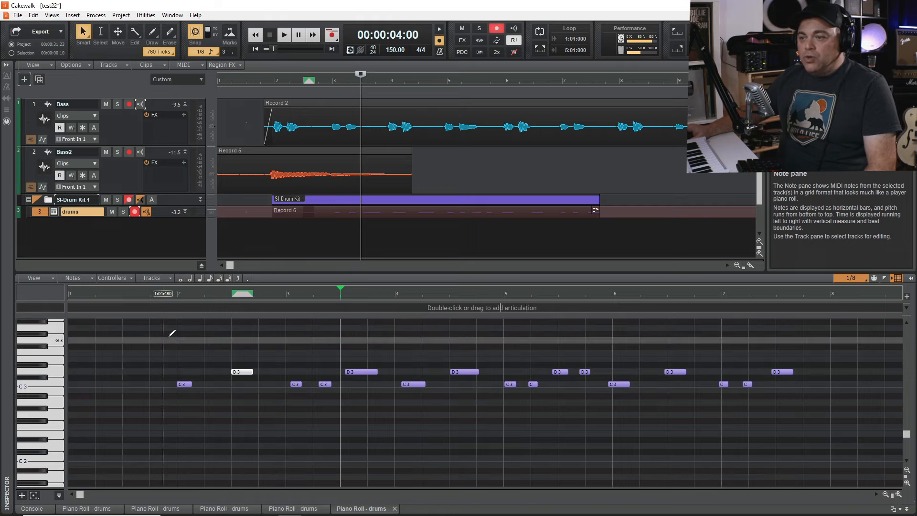
{"action": "left_click_drag", "start_coordinate": [168, 337], "coordinate": [818, 442]}
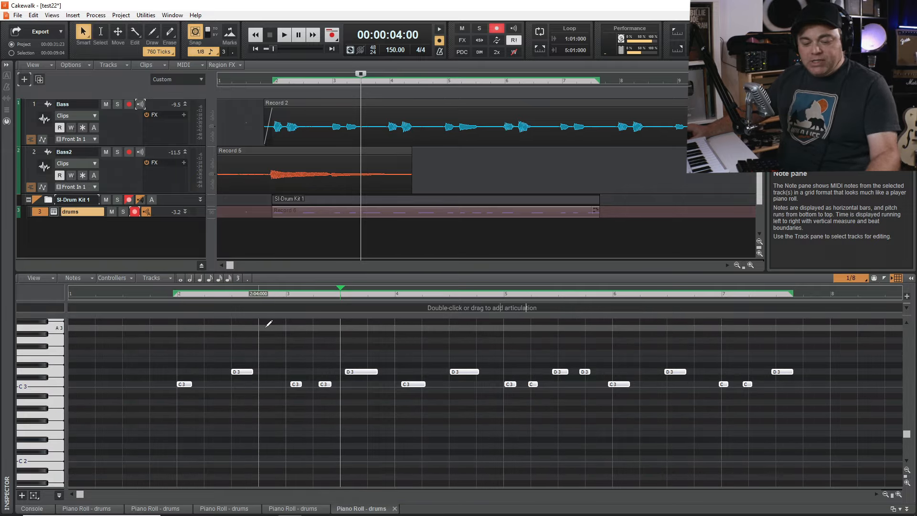
{"action": "key", "text": "q"}
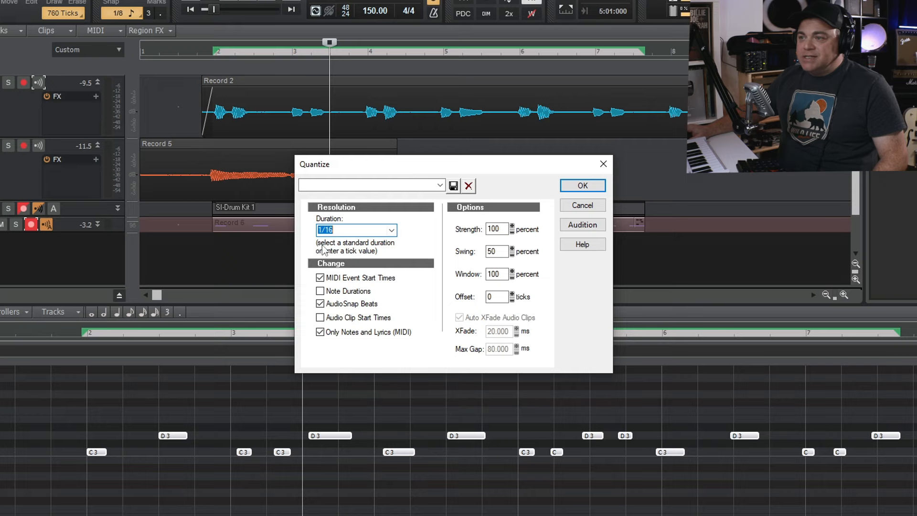
{"action": "left_click", "coordinate": [582, 185]}
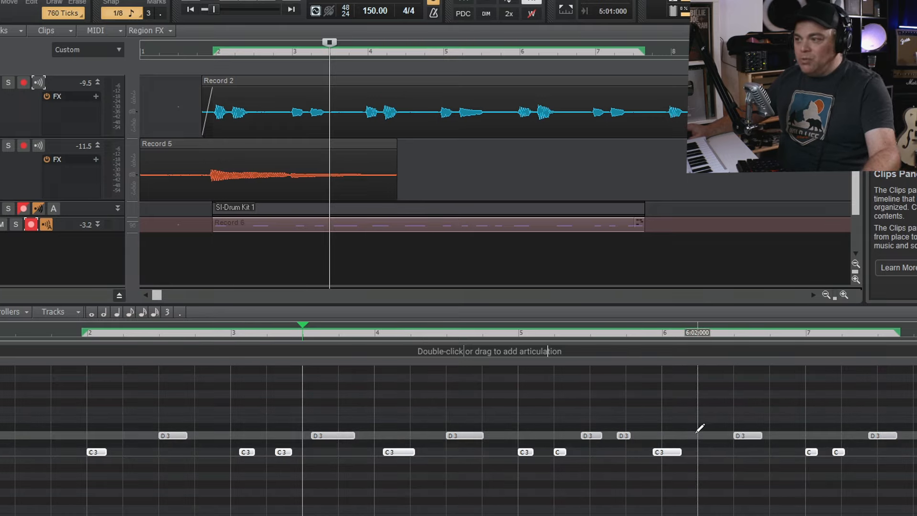
Quantize the selected drum notes to 1/8, and move the D3 note in measure 3 onto beat 3.
{"action": "key", "text": "q"}
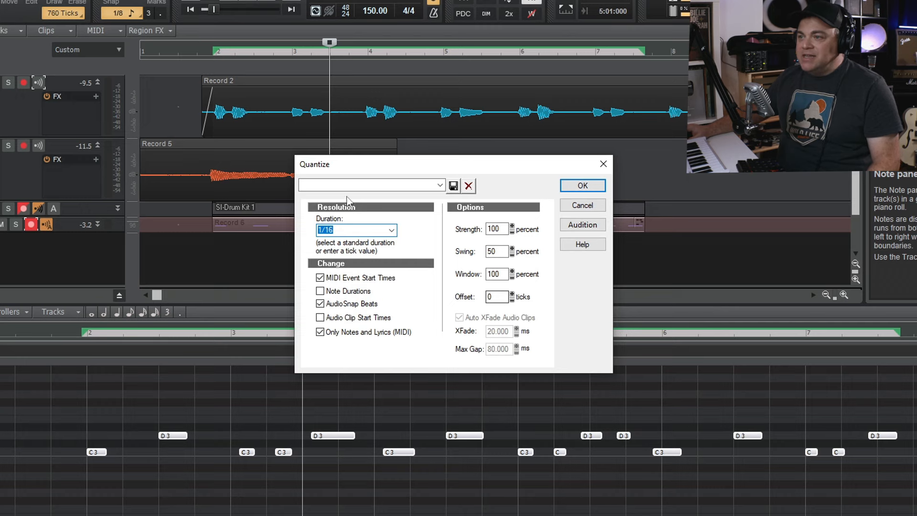
{"action": "left_click", "coordinate": [390, 230]}
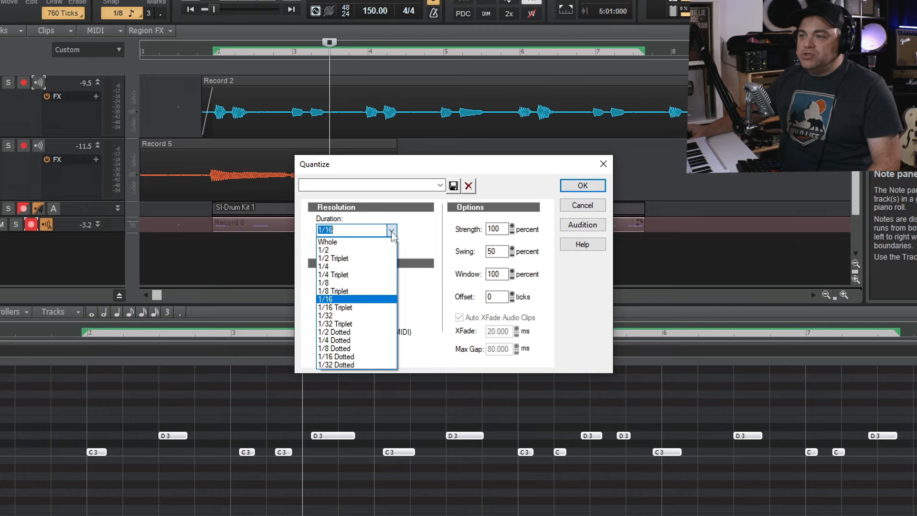
{"action": "left_click", "coordinate": [340, 292]}
{"action": "left_click", "coordinate": [582, 185]}
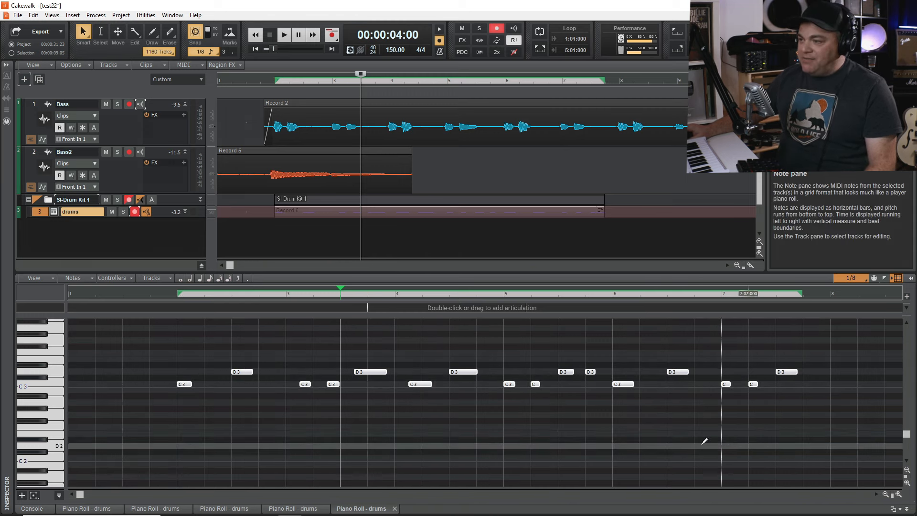
{"action": "left_click", "coordinate": [369, 349]}
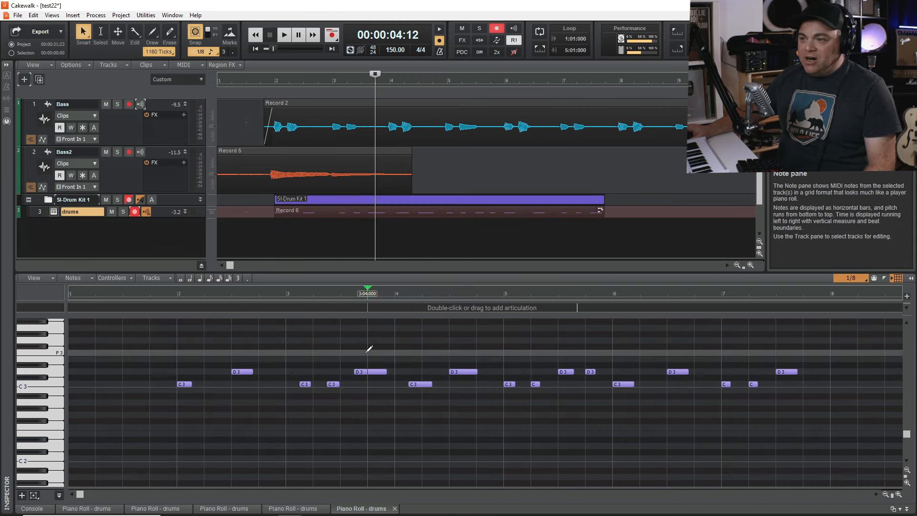
{"action": "left_click_drag", "start_coordinate": [365, 372], "coordinate": [351, 372]}
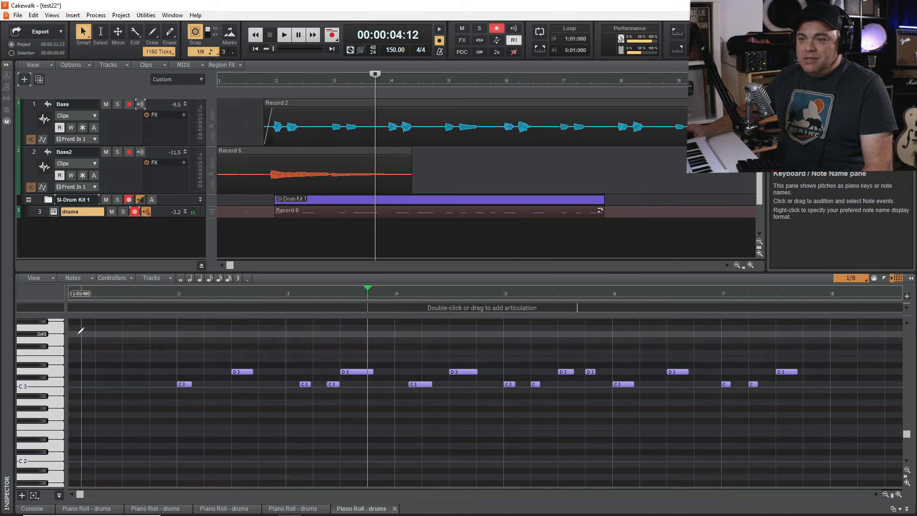
Add F#3 quarter notes at the start of measures 1, 2 and 3, and audition drum sounds on the piano keys.
{"action": "left_click", "coordinate": [80, 345]}
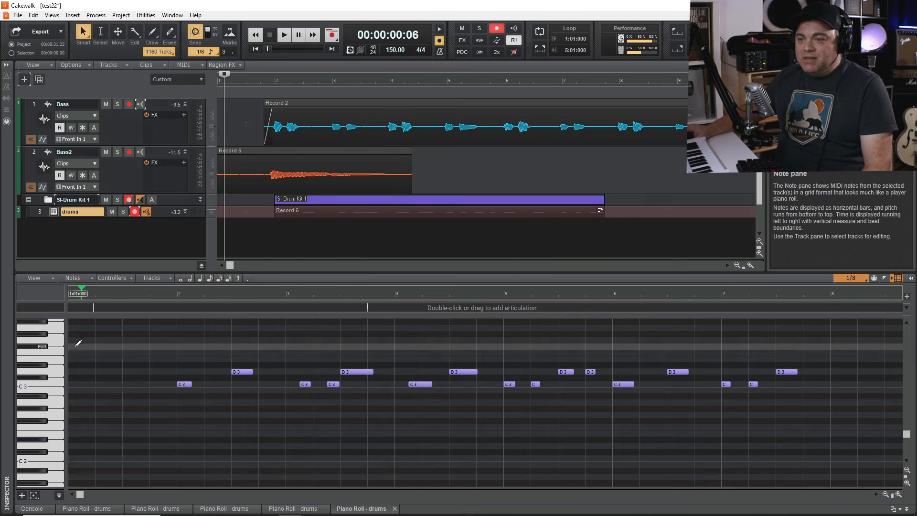
{"action": "left_click", "coordinate": [80, 347]}
{"action": "left_click", "coordinate": [190, 347]}
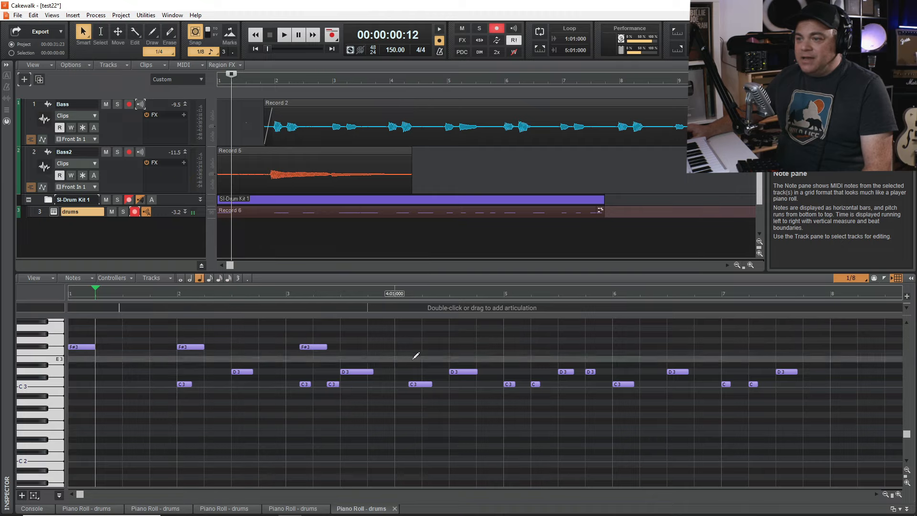
{"action": "left_click", "coordinate": [315, 346]}
{"action": "left_click_drag", "start_coordinate": [317, 347], "coordinate": [303, 347]}
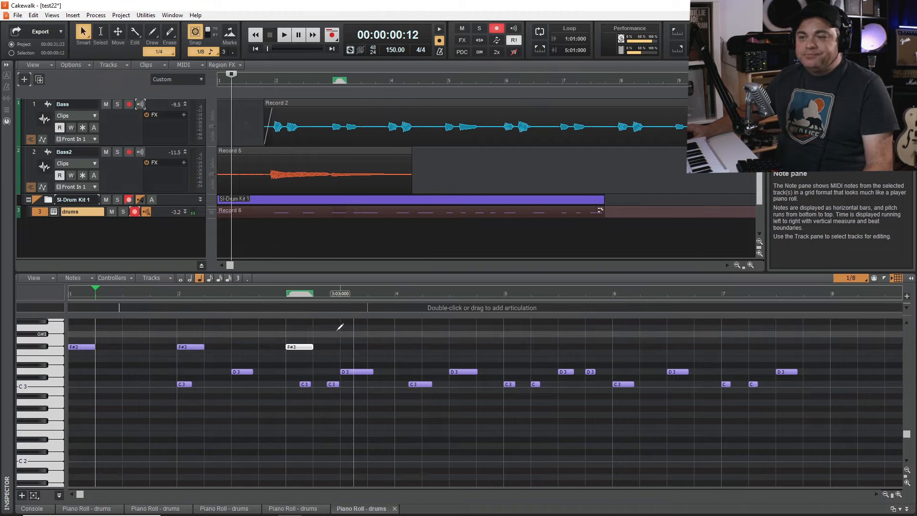
{"action": "left_click", "coordinate": [56, 371]}
{"action": "left_click", "coordinate": [47, 338]}
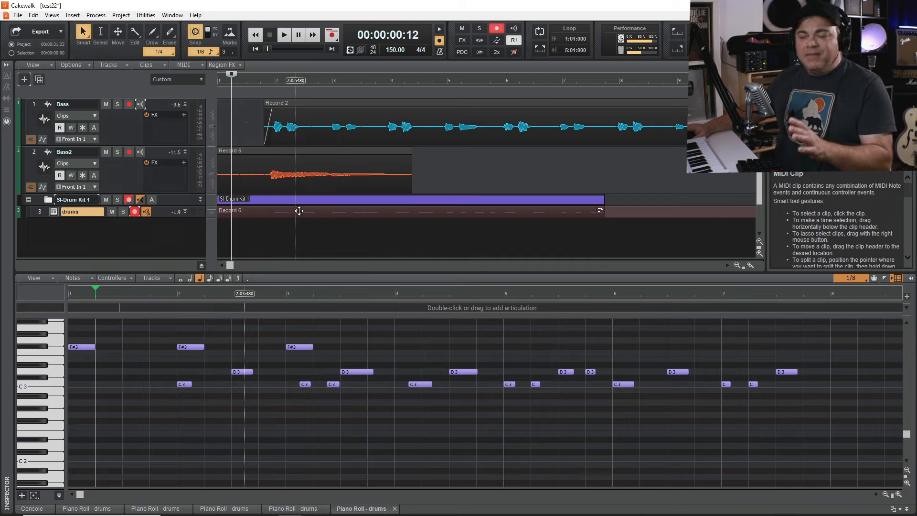
Delete the recorded MIDI clip from the drums track and place the playhead just before measure 2.
{"action": "left_click", "coordinate": [299, 211]}
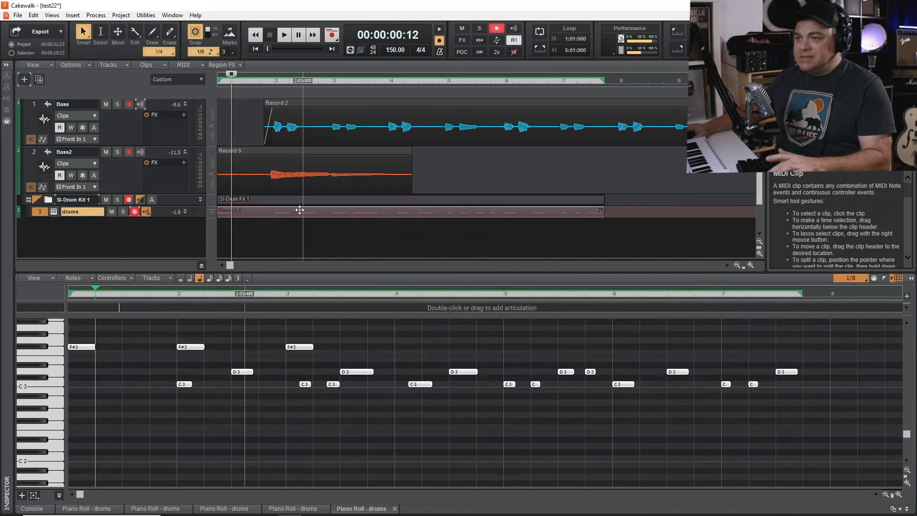
{"action": "key", "text": "Delete"}
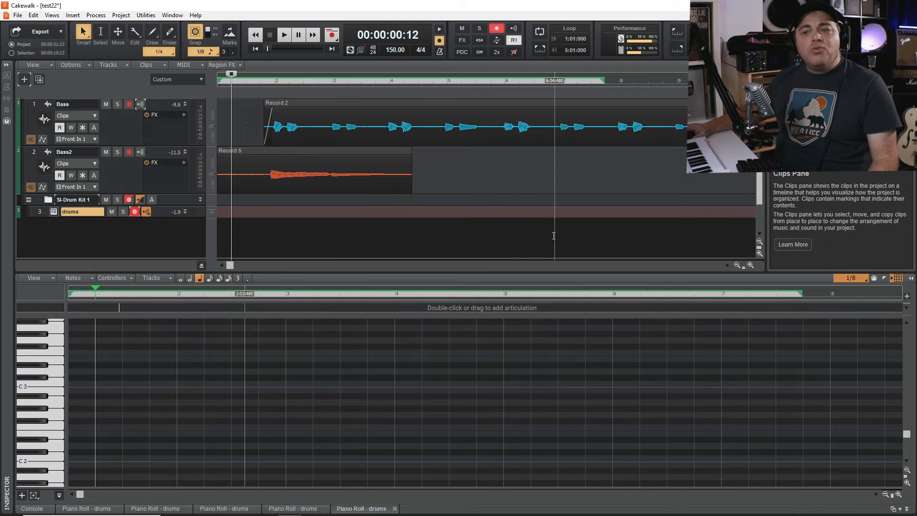
{"action": "left_click", "coordinate": [266, 206]}
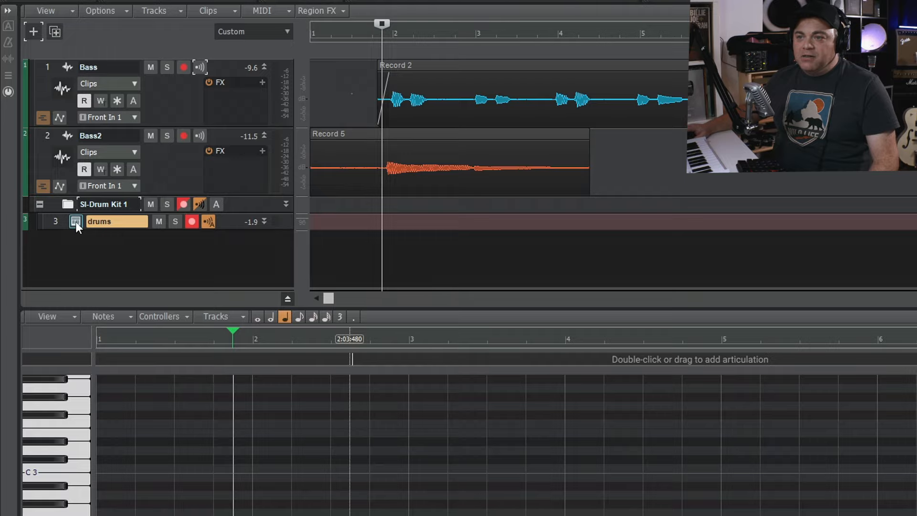
Open the SI-Drum Kit from the drums track, switch its MIDI editor to the Step Sequencer, and close the kit window.
{"action": "left_click", "coordinate": [75, 221]}
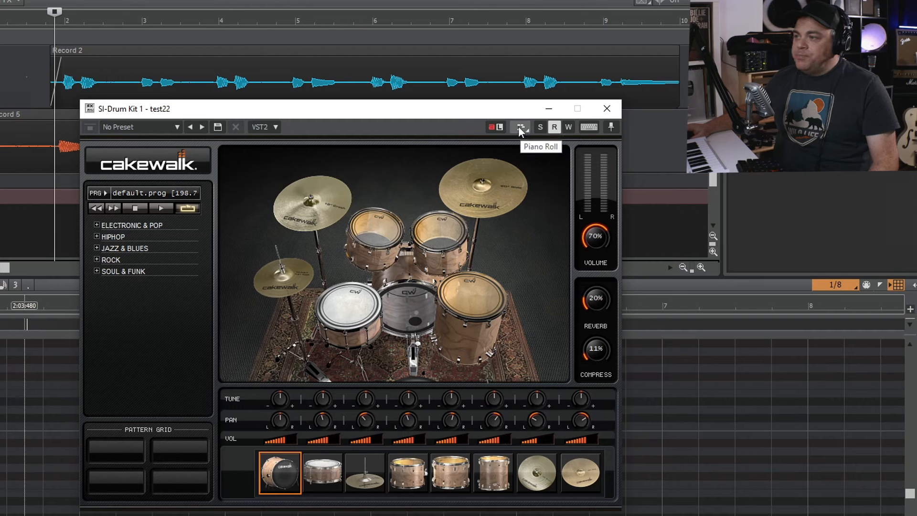
{"action": "left_click", "coordinate": [523, 127]}
{"action": "left_click", "coordinate": [525, 128]}
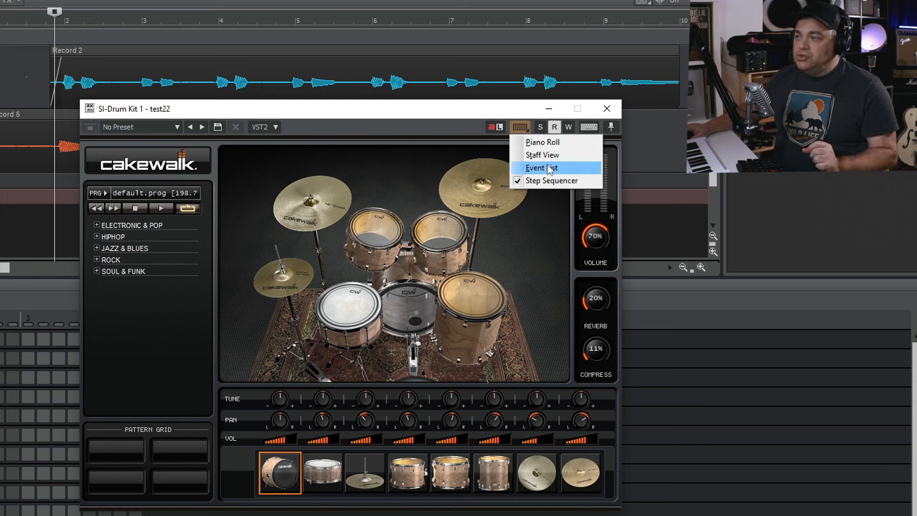
{"action": "left_click", "coordinate": [551, 181]}
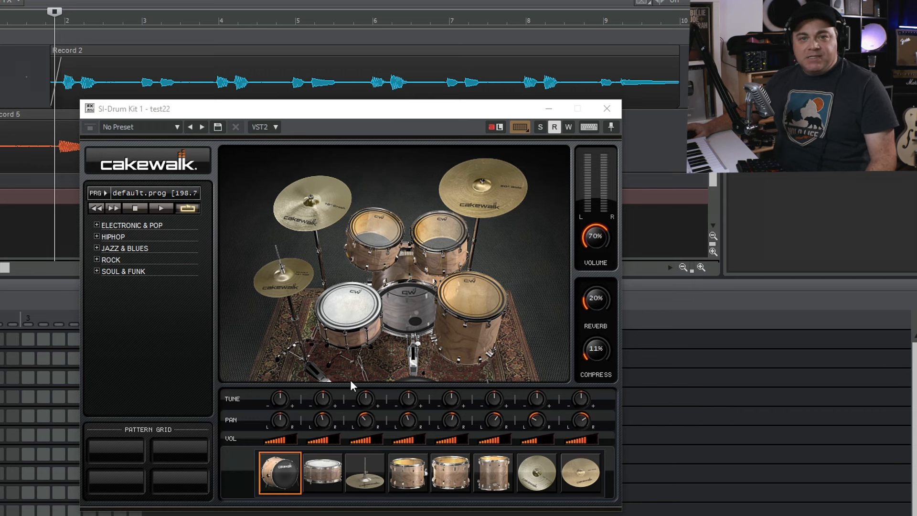
{"action": "left_click", "coordinate": [606, 111]}
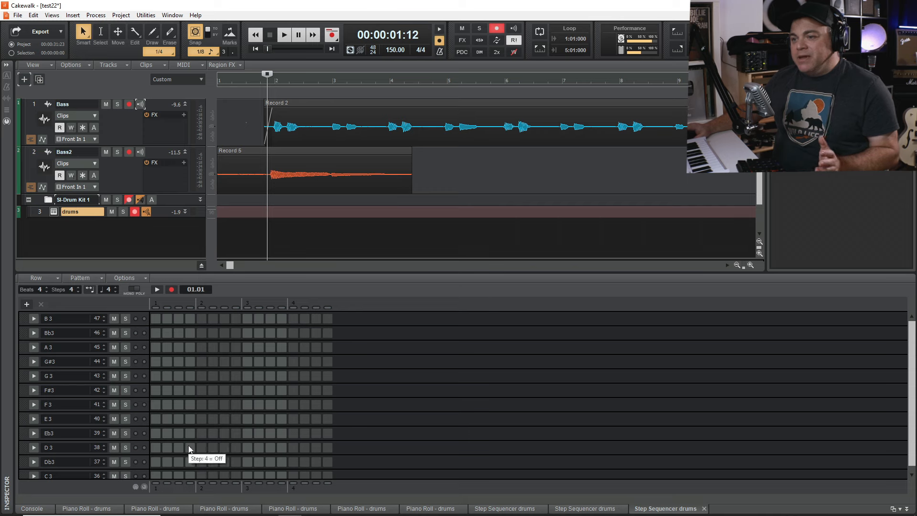
Program a one-measure beat with C3 on steps 1 and 9 and D3 on steps 5 and 13, and play it back.
{"action": "scroll", "coordinate": [191, 441], "scroll_direction": "down", "scroll_amount": 1}
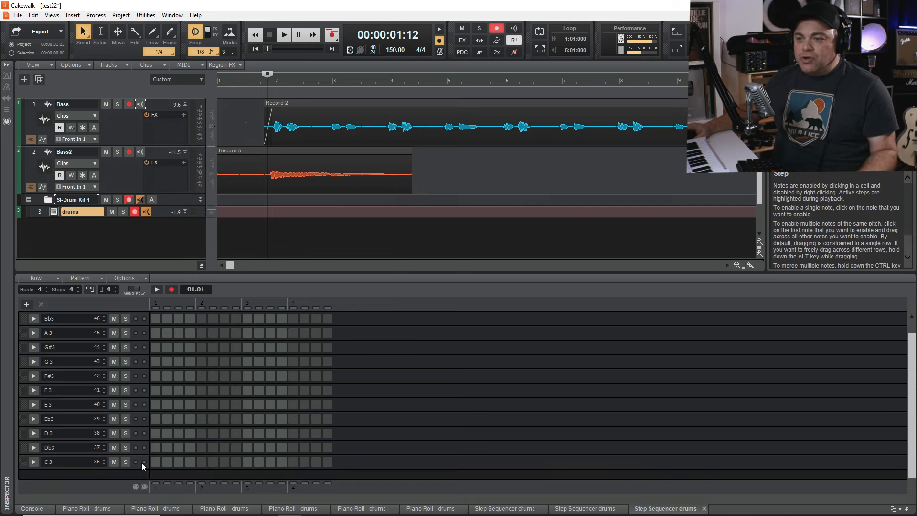
{"action": "left_click", "coordinate": [156, 461]}
{"action": "left_click", "coordinate": [156, 460]}
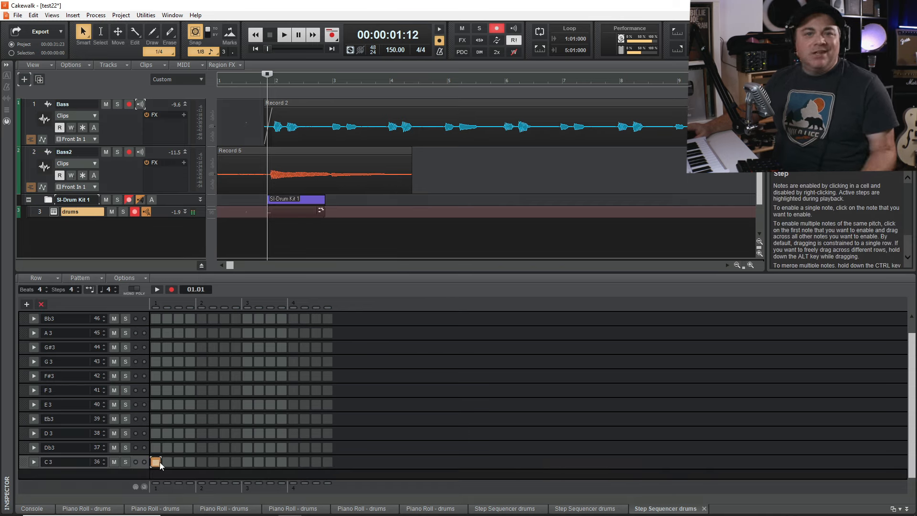
{"action": "left_click", "coordinate": [202, 447]}
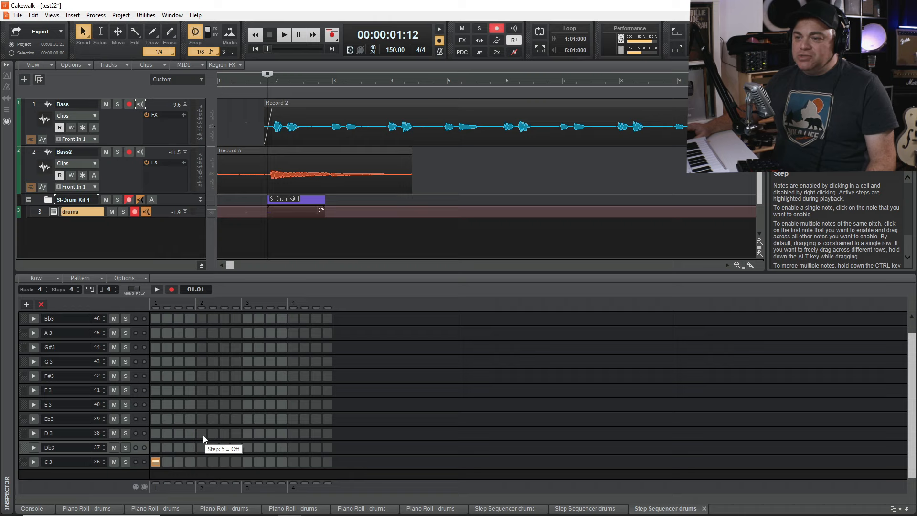
{"action": "left_click", "coordinate": [202, 435]}
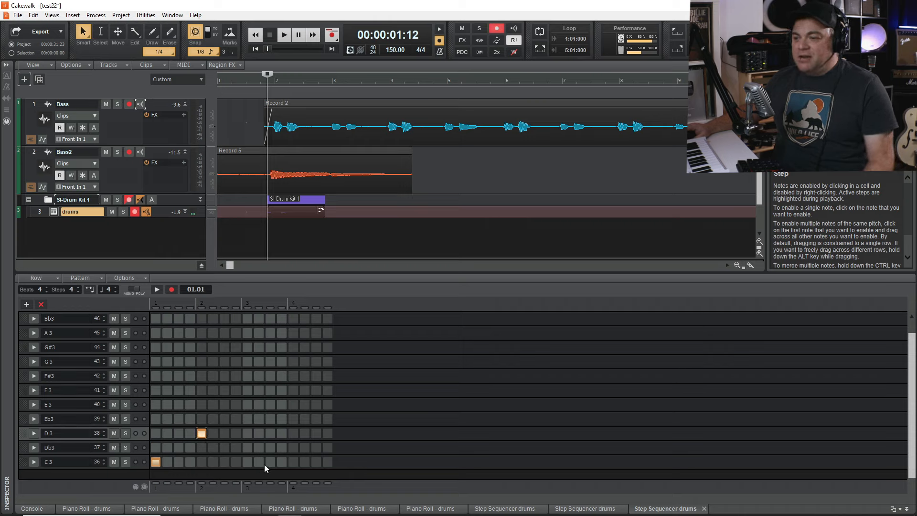
{"action": "left_click", "coordinate": [248, 461]}
{"action": "left_click", "coordinate": [293, 434]}
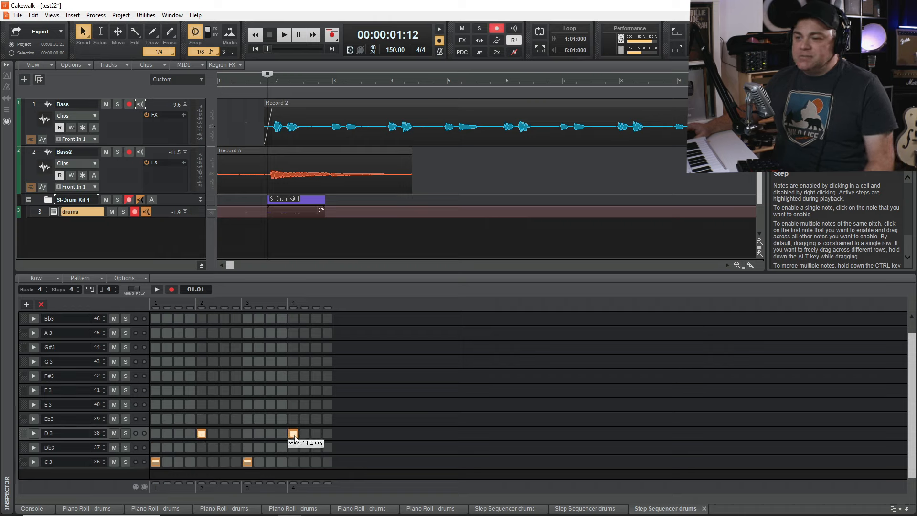
{"action": "key", "text": "space"}
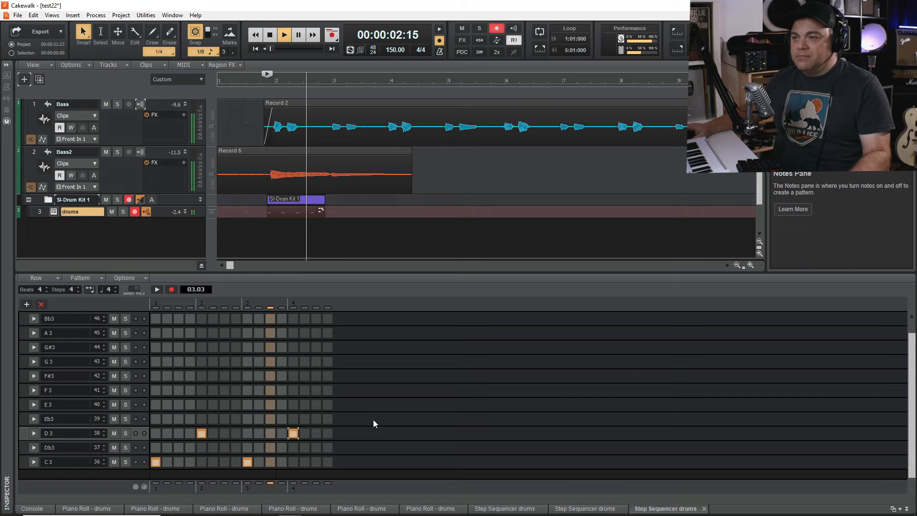
{"action": "key", "text": "space"}
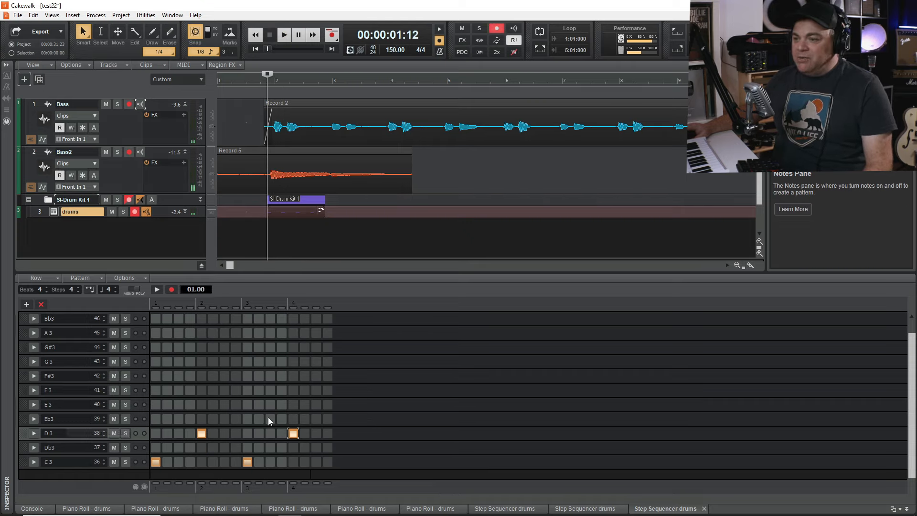
Try enabling all 16 steps of the A3 row in the drum pattern, and clear the row again.
{"action": "left_click", "coordinate": [156, 332]}
{"action": "right_click", "coordinate": [158, 332]}
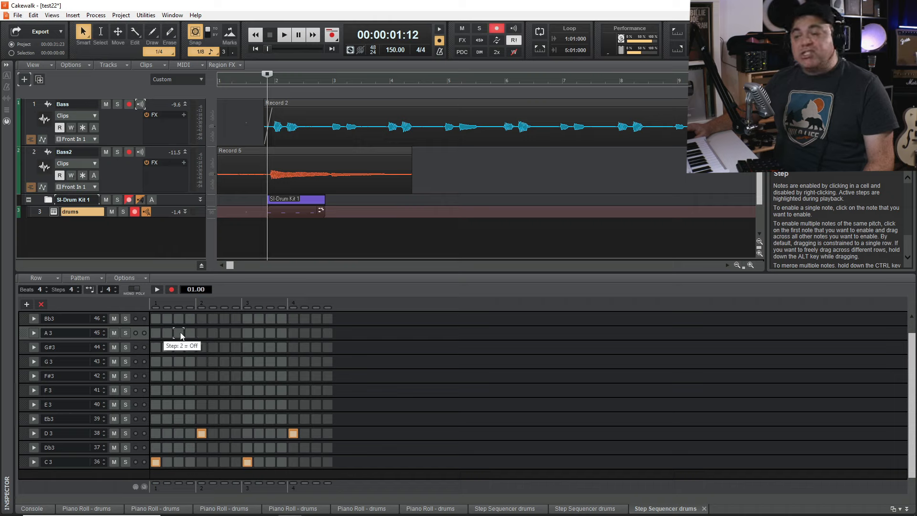
{"action": "left_click", "coordinate": [159, 332]}
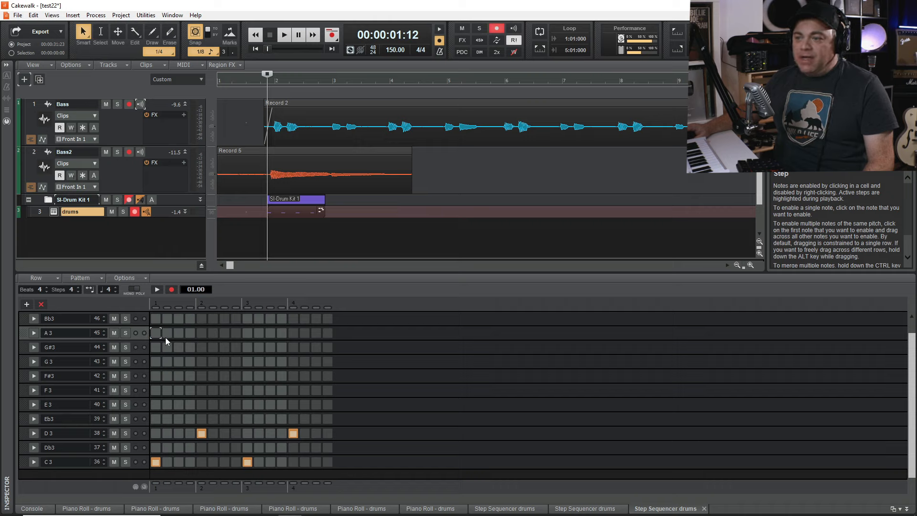
{"action": "left_click_drag", "start_coordinate": [157, 332], "coordinate": [329, 337]}
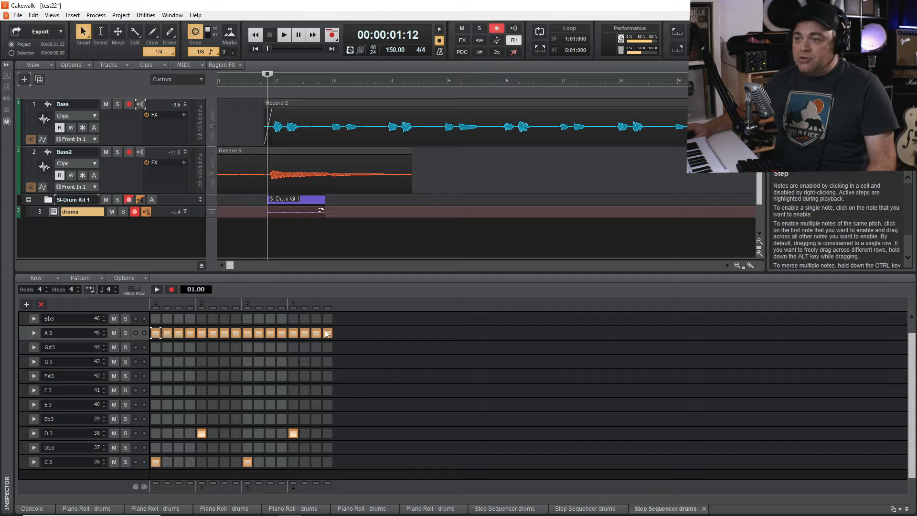
{"action": "left_click_drag", "start_coordinate": [327, 333], "coordinate": [201, 336]}
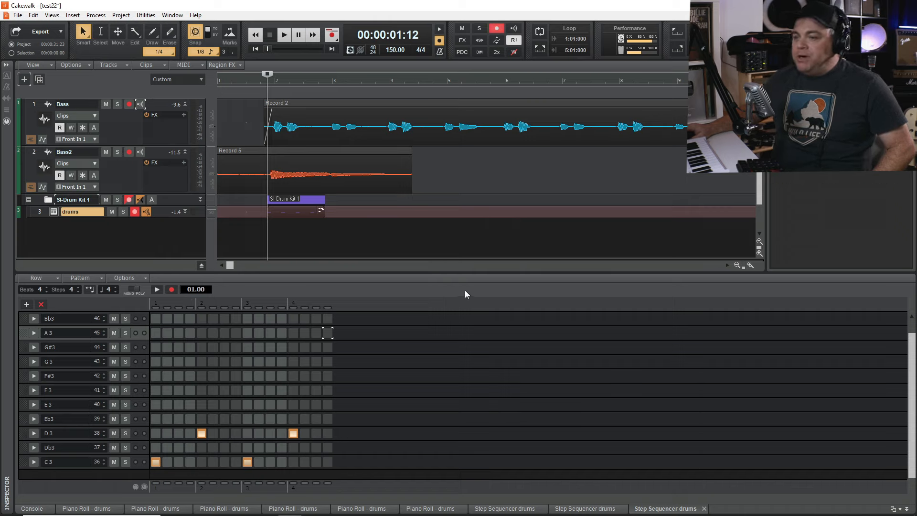
Collapse the Step Sequencer view and add SI-Electric Piano from the Piano instruments as a new track.
{"action": "left_click", "coordinate": [907, 509]}
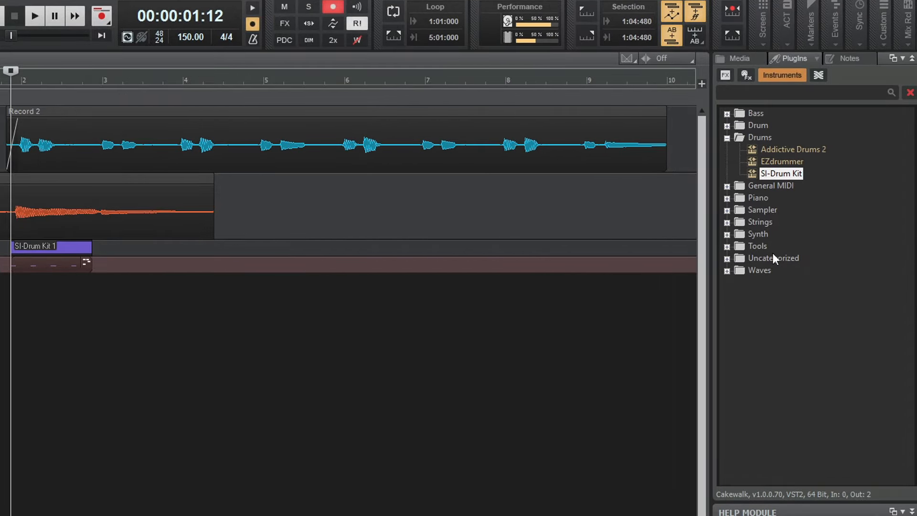
{"action": "left_click", "coordinate": [727, 138]}
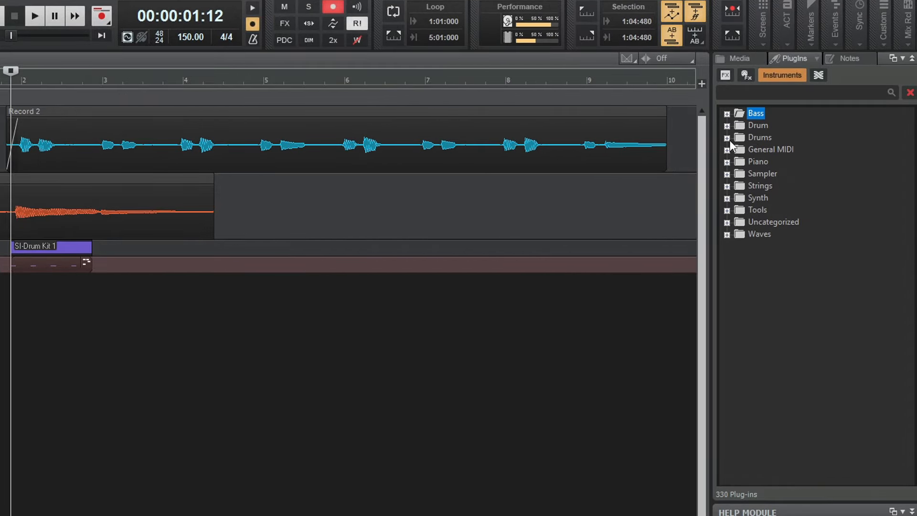
{"action": "left_click", "coordinate": [727, 163]}
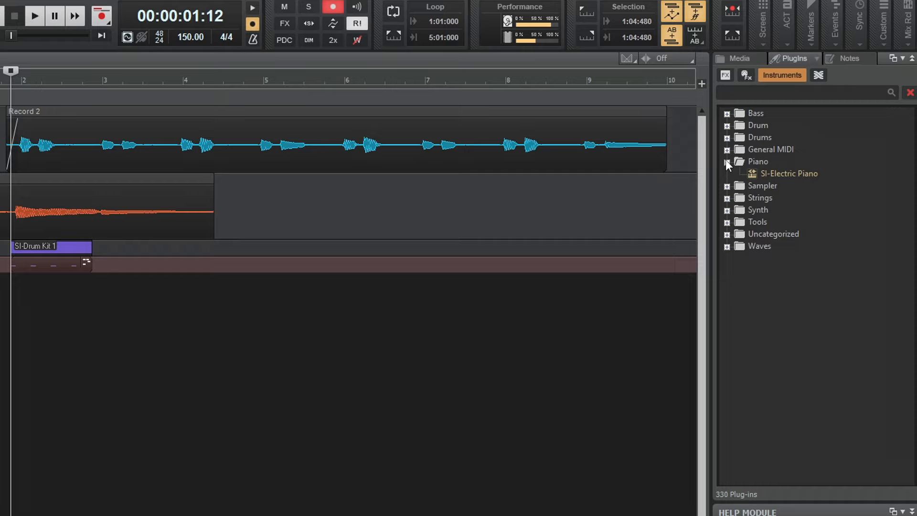
{"action": "left_click", "coordinate": [785, 175]}
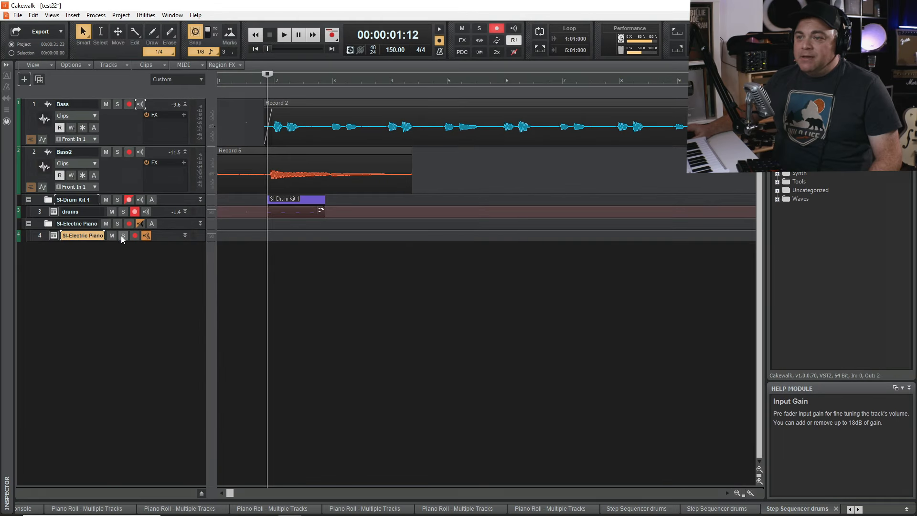
Open the SI-Electric Piano instrument window and delete the drum clip from the SI-Drum Kit 1 track.
{"action": "left_click", "coordinate": [54, 236]}
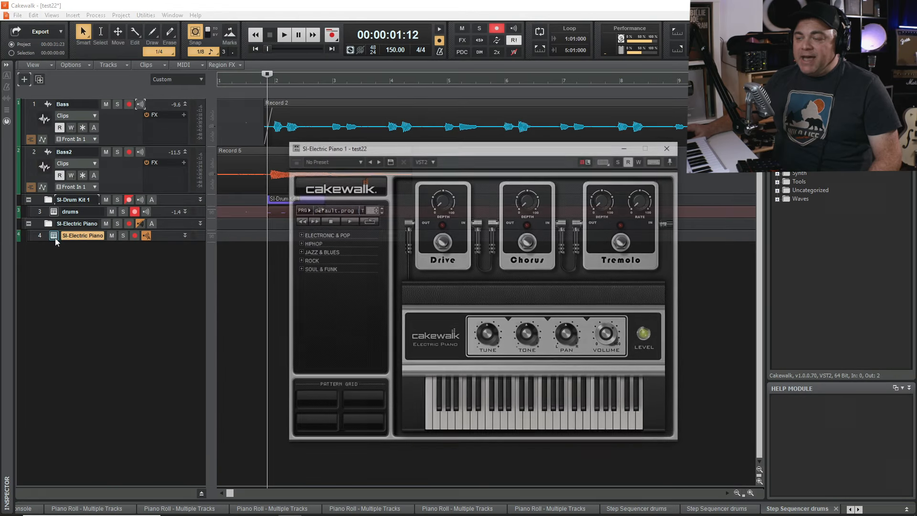
{"action": "left_click_drag", "start_coordinate": [462, 154], "coordinate": [462, 165]}
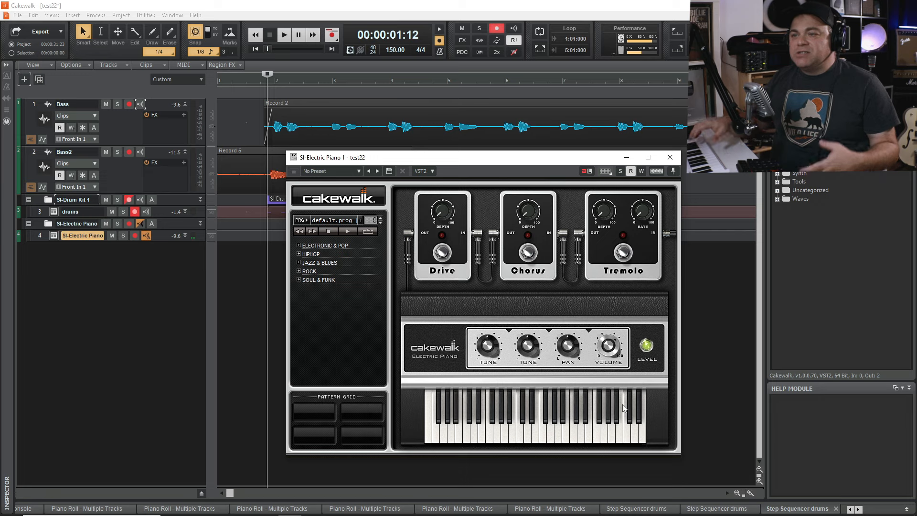
{"action": "left_click", "coordinate": [266, 198]}
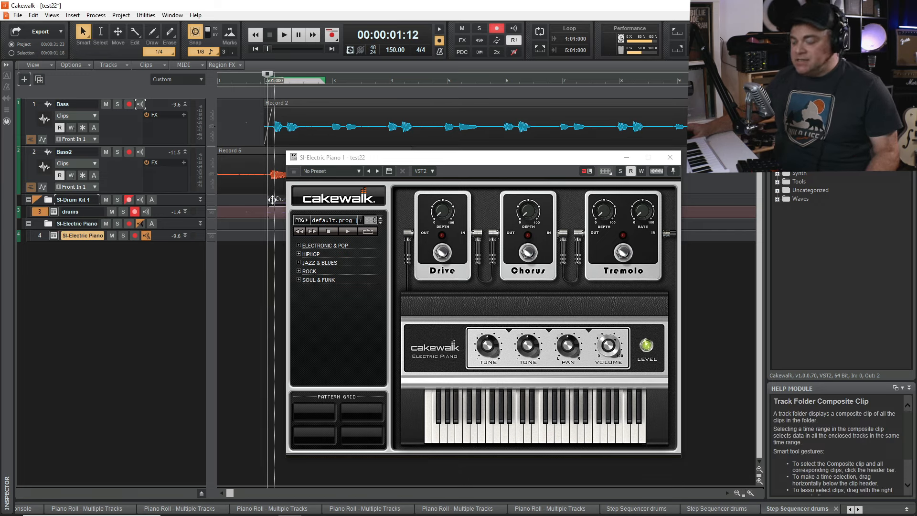
{"action": "key", "text": "Delete"}
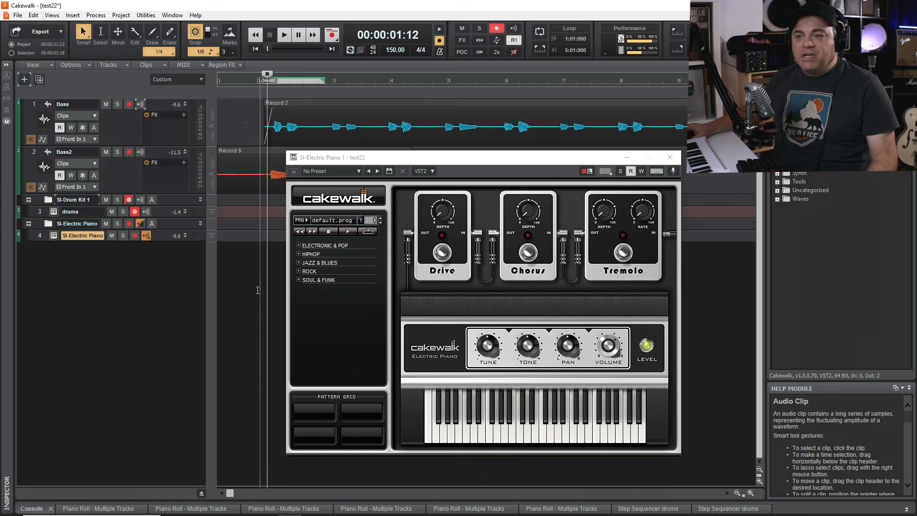
Record a MIDI take from the project start with SI-Electric Piano armed and drums disarmed, and close the instrument window.
{"action": "left_click", "coordinate": [219, 294]}
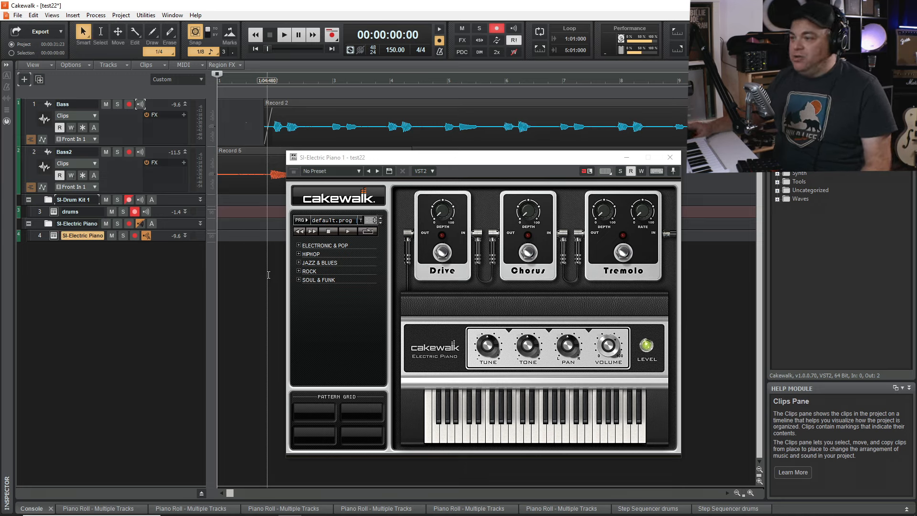
{"action": "left_click", "coordinate": [135, 213]}
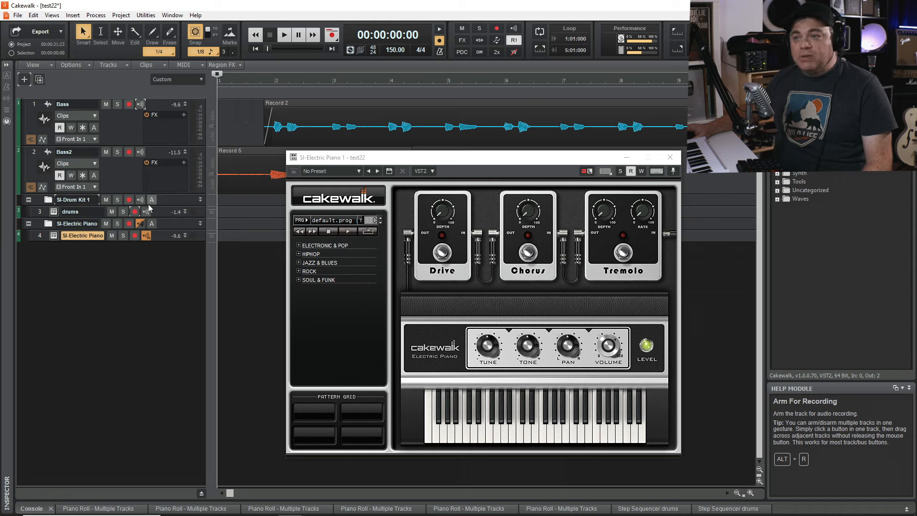
{"action": "left_click", "coordinate": [135, 235]}
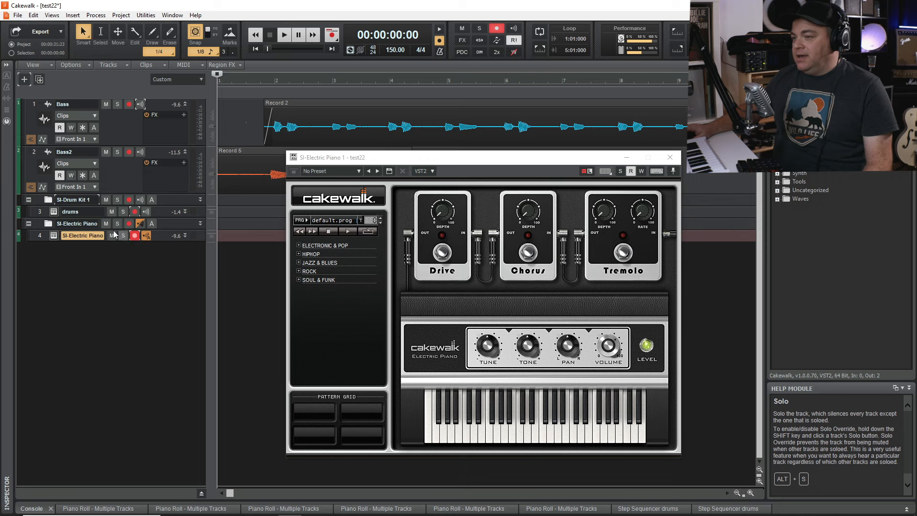
{"action": "left_click", "coordinate": [333, 34]}
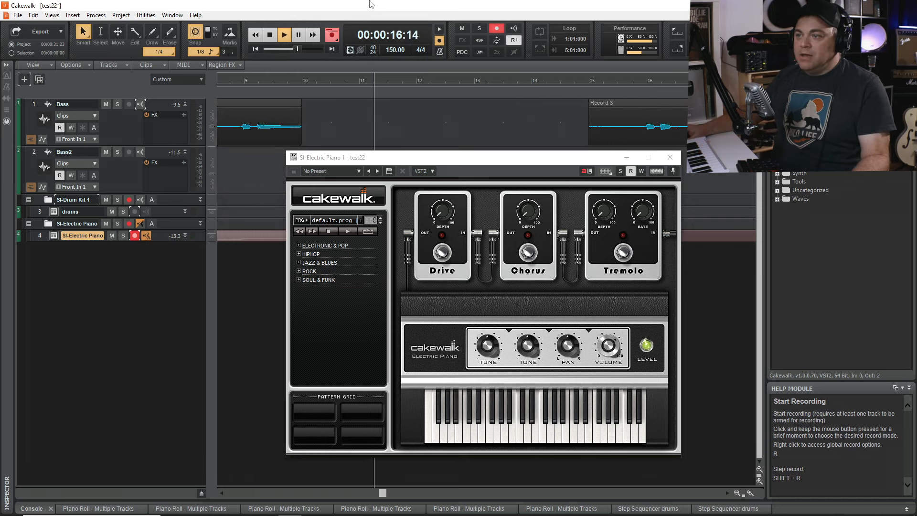
{"action": "key", "text": "space"}
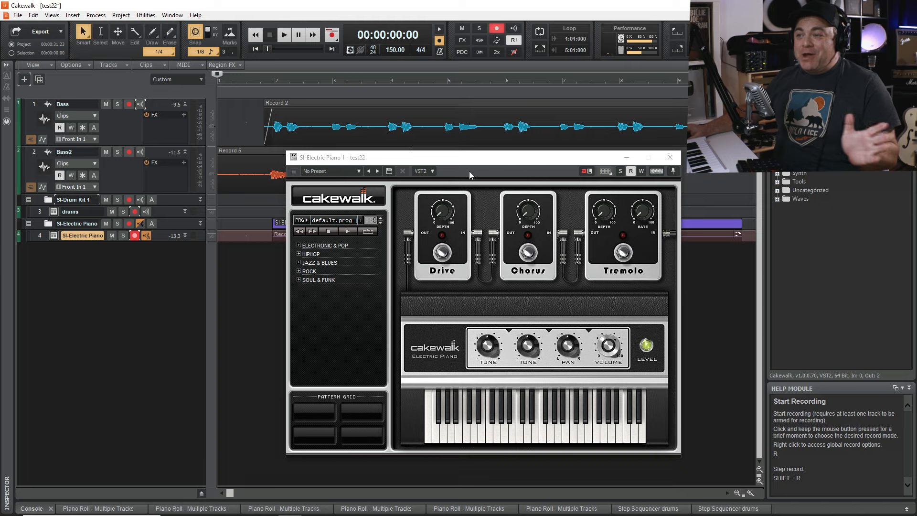
{"action": "left_click", "coordinate": [670, 157]}
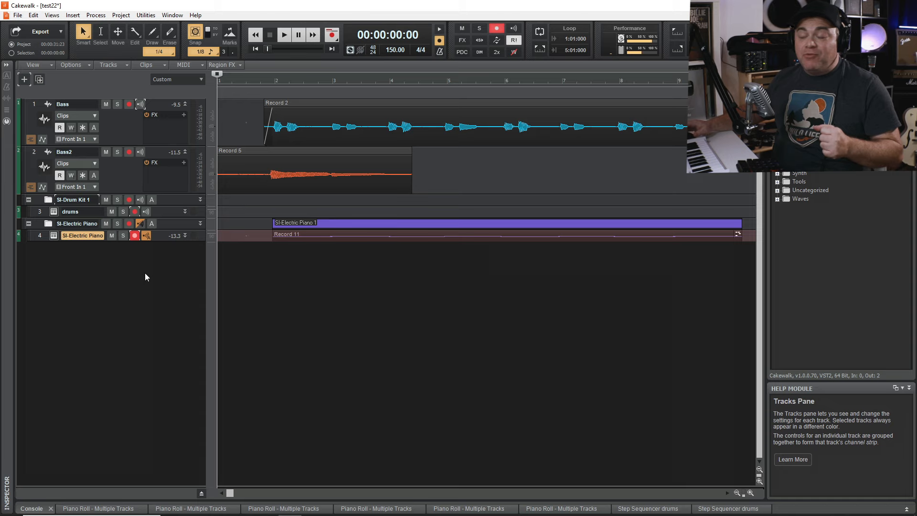
Add SI-Bass Guitar from the Bass instruments as a new track, and open and close its instrument window.
{"action": "left_click", "coordinate": [783, 80]}
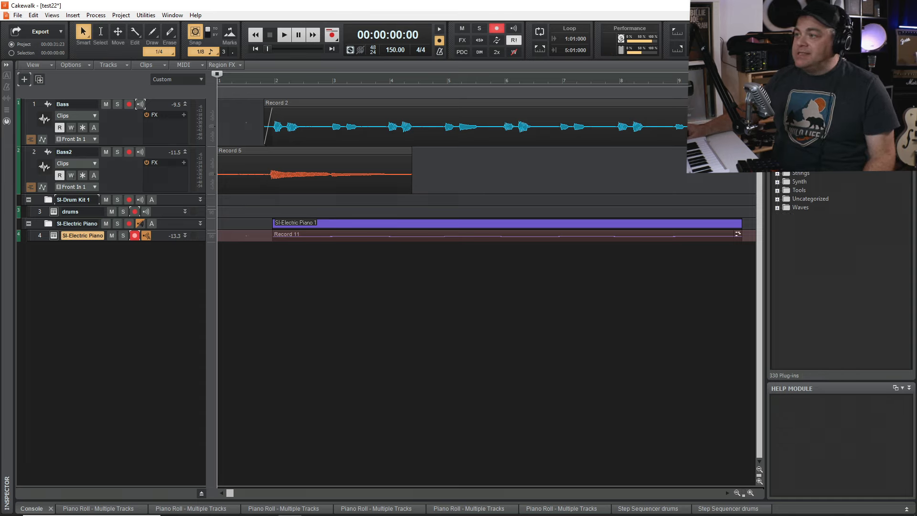
{"action": "left_click_drag", "start_coordinate": [805, 114], "coordinate": [106, 336]}
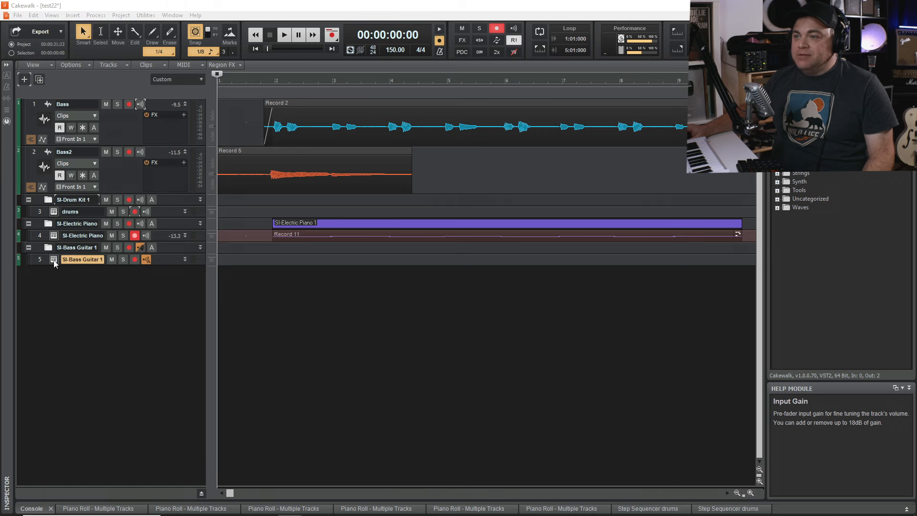
{"action": "left_click", "coordinate": [54, 260]}
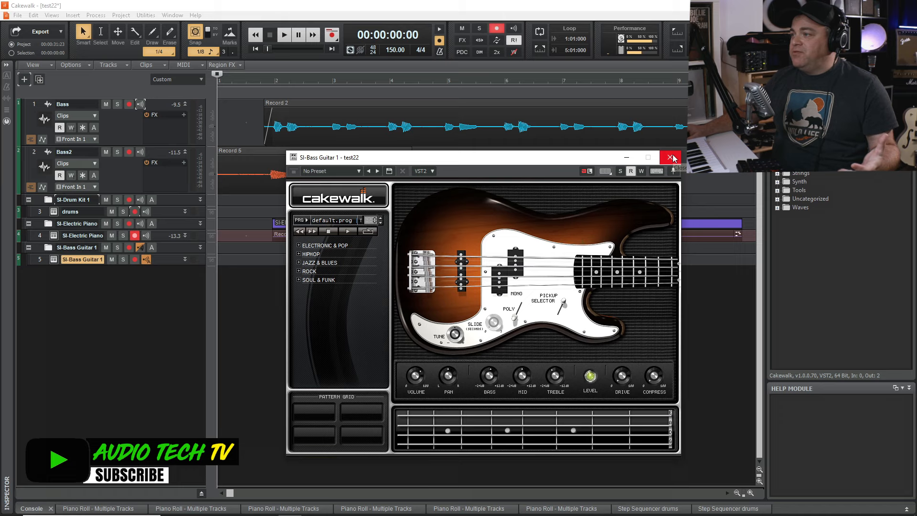
{"action": "left_click", "coordinate": [670, 158]}
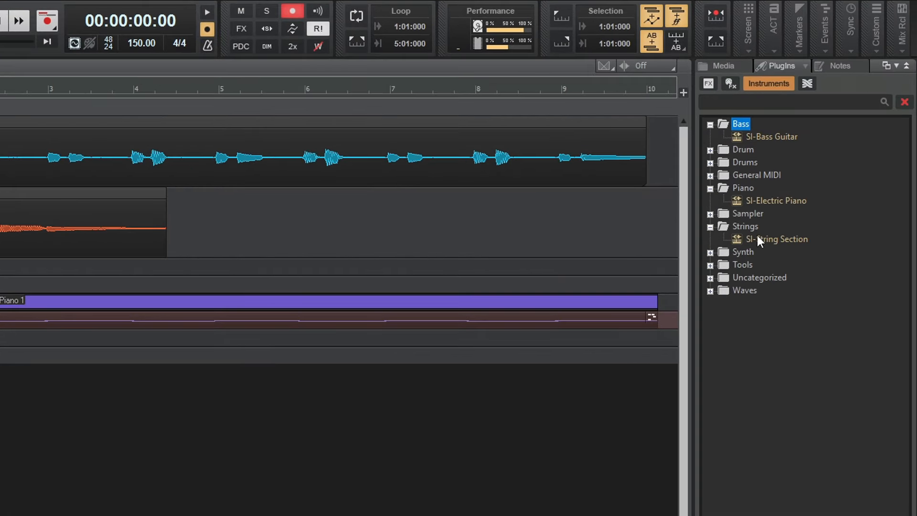
{"action": "left_click", "coordinate": [709, 227]}
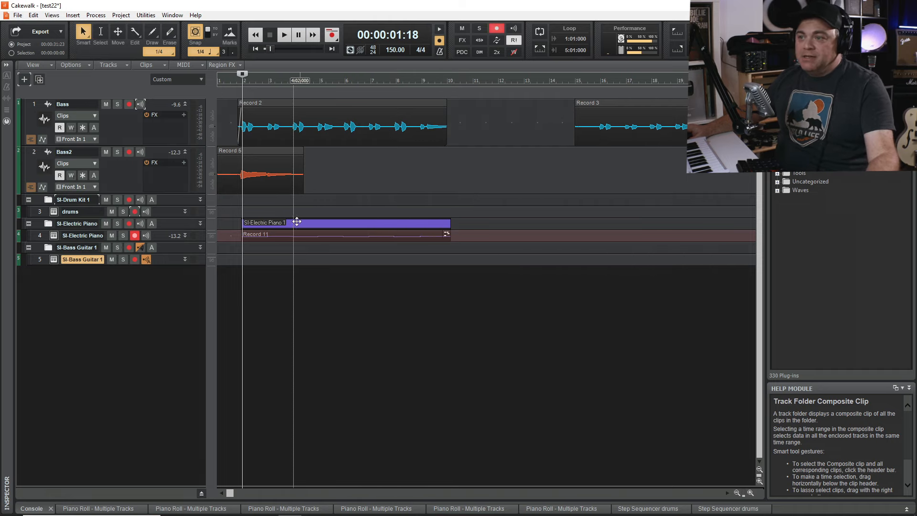
Try pasting a copy of the SI-Electric Piano clip at about measure 10, and delete the copy pasted on the SI-Bass Guitar 1 track.
{"action": "left_click", "coordinate": [296, 221]}
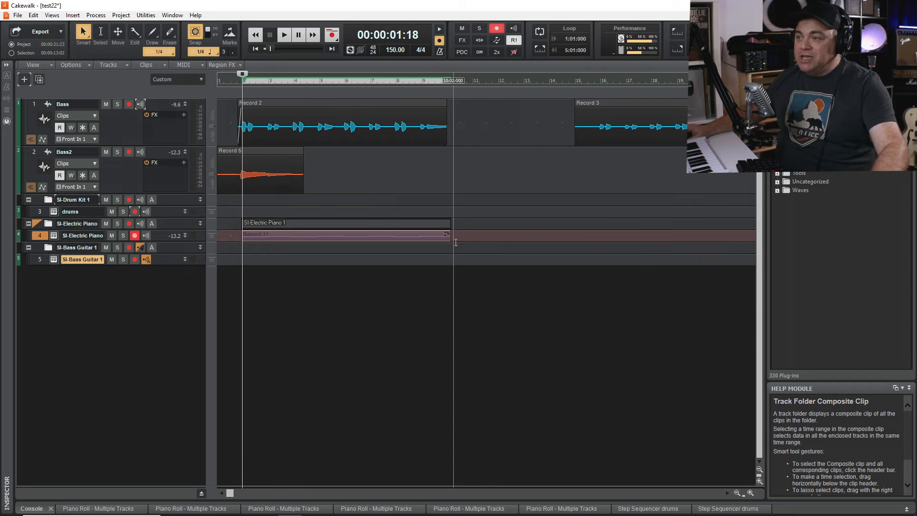
{"action": "left_click", "coordinate": [459, 227]}
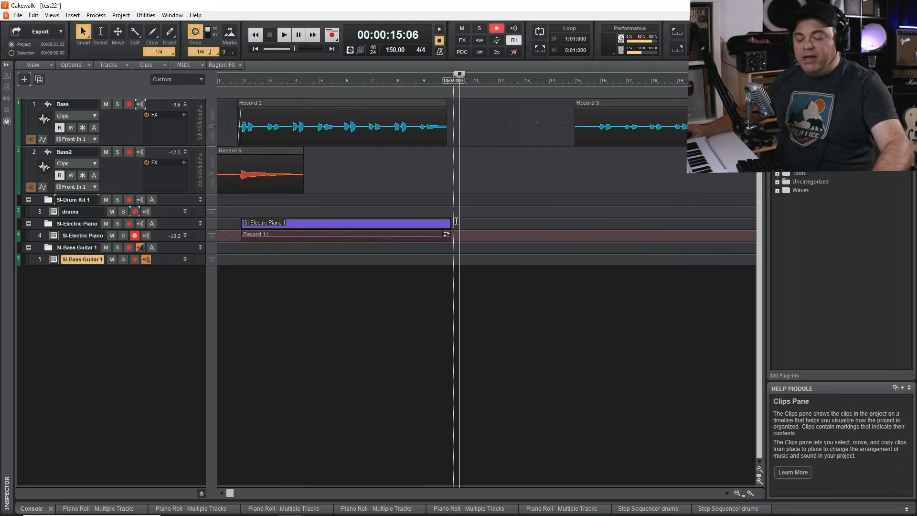
{"action": "key", "text": "ctrl+v"}
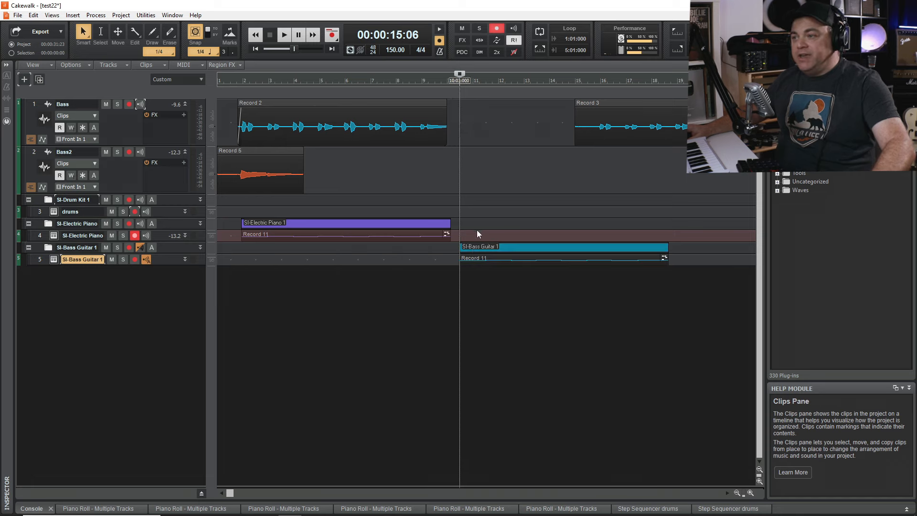
{"action": "left_click", "coordinate": [478, 257]}
{"action": "mouse_move", "coordinate": [509, 256]}
{"action": "left_mouse_down"}
{"action": "mouse_move", "coordinate": [497, 235]}
{"action": "mouse_move", "coordinate": [497, 258]}
{"action": "left_mouse_up"}
{"action": "key", "text": "Delete"}
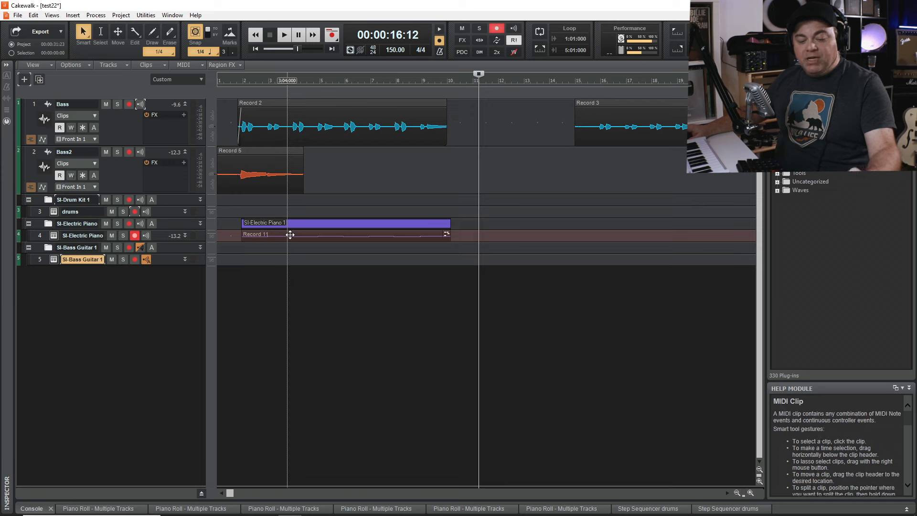
Try copying the SI-Electric Piano clip to measure 10, undo that copy, and duplicate the clip directly after the original.
{"action": "left_click_drag", "start_coordinate": [267, 235], "coordinate": [484, 239]}
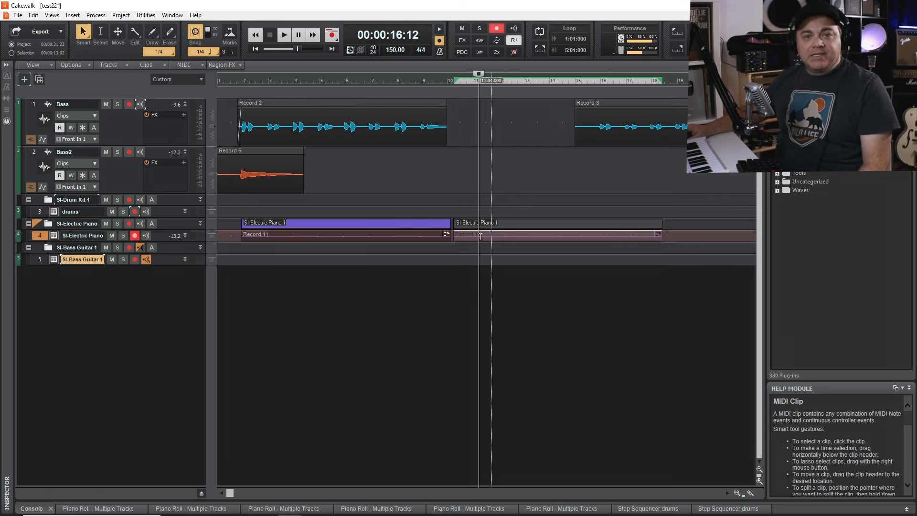
{"action": "key", "text": "ctrl+z"}
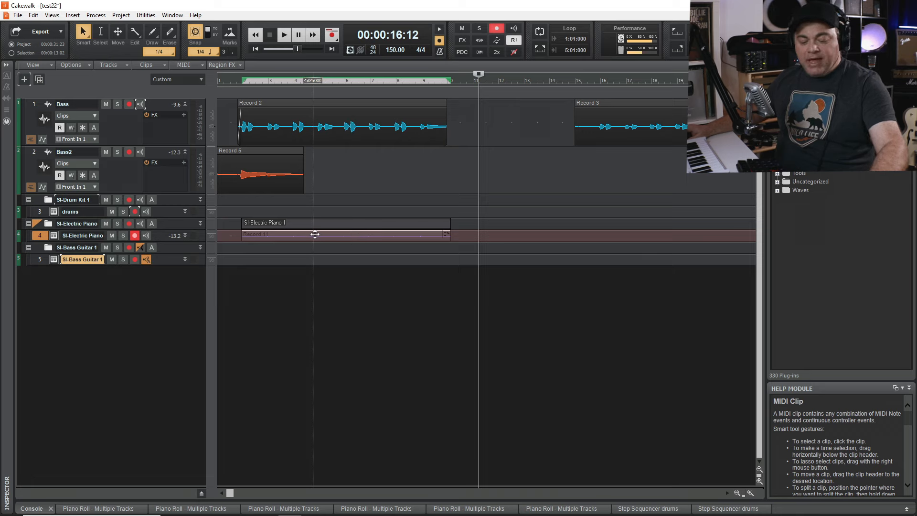
{"action": "key", "text": "ctrl+y"}
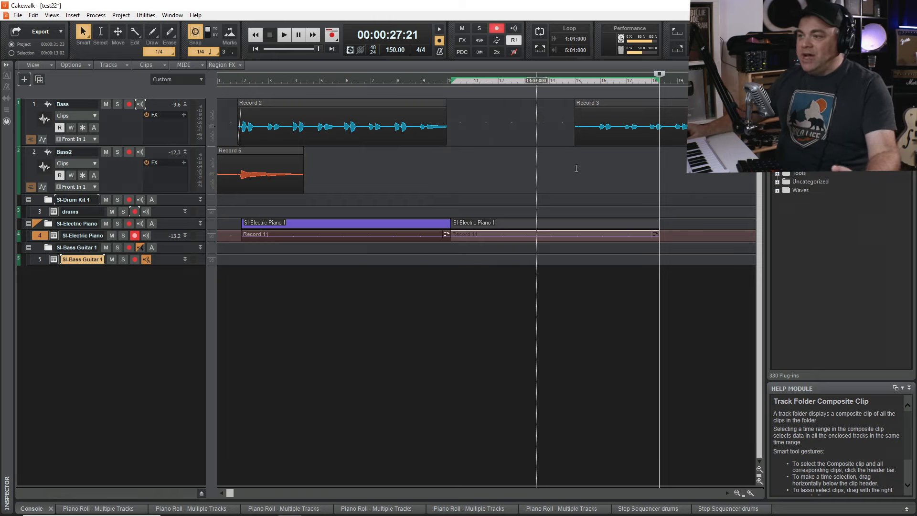
Duplicate the second SI-Electric Piano clip five times in a row and undo those five duplicates.
{"action": "left_click", "coordinate": [517, 233]}
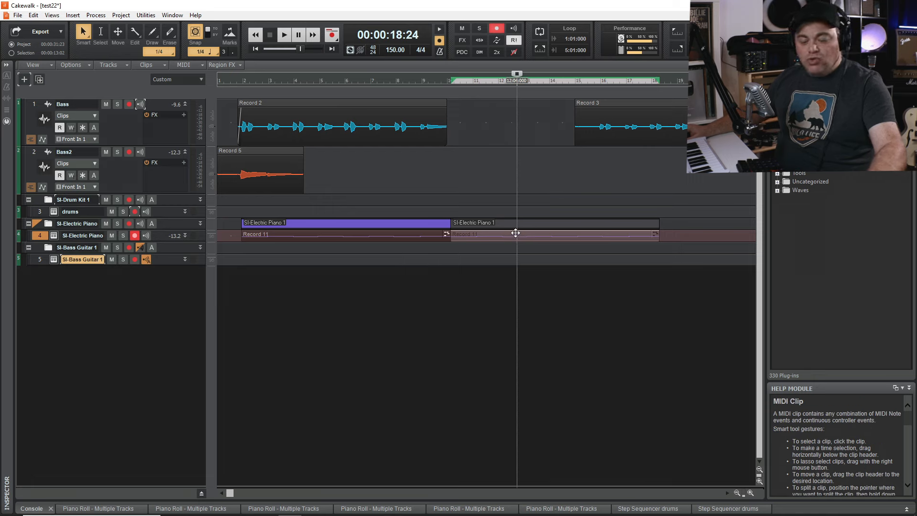
{"action": "key", "text": "ctrl+d"}
{"action": "key", "text": "ctrl+d"}
{"action": "key", "text": "ctrl+d"}
{"action": "key", "text": "ctrl+d"}
{"action": "key", "text": "ctrl+d"}
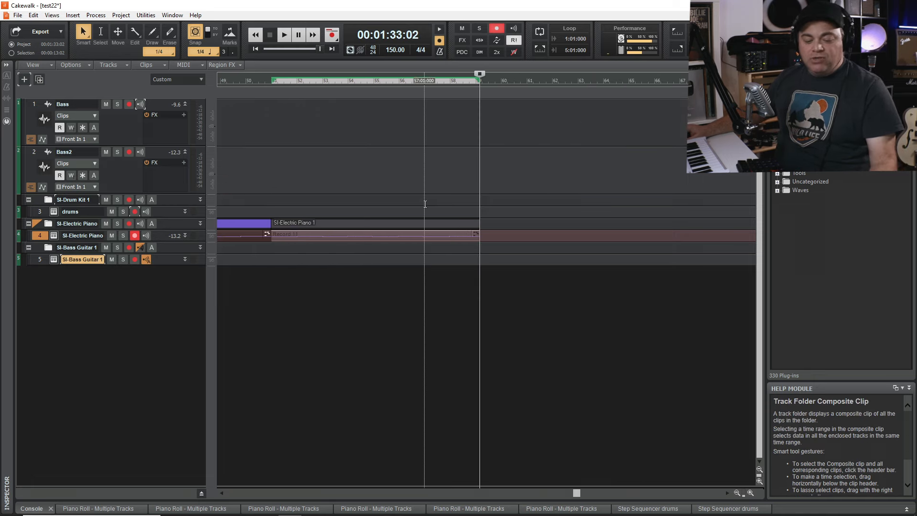
{"action": "key", "text": "ctrl+z"}
{"action": "key", "text": "ctrl+z"}
{"action": "key", "text": "ctrl+z"}
{"action": "key", "text": "ctrl+z"}
{"action": "key", "text": "ctrl+z"}
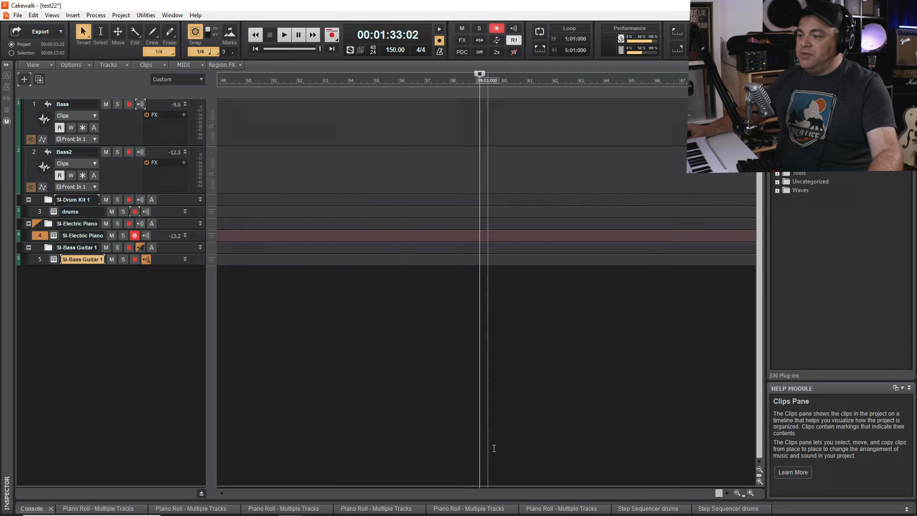
{"action": "left_click_drag", "start_coordinate": [719, 493], "coordinate": [229, 493]}
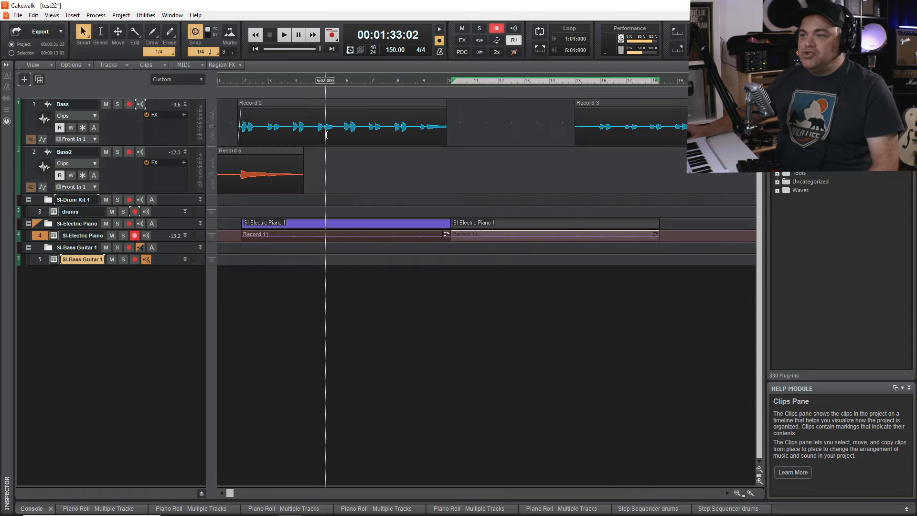
Delete the Record 3 clip from the Bass track.
{"action": "left_click", "coordinate": [617, 106]}
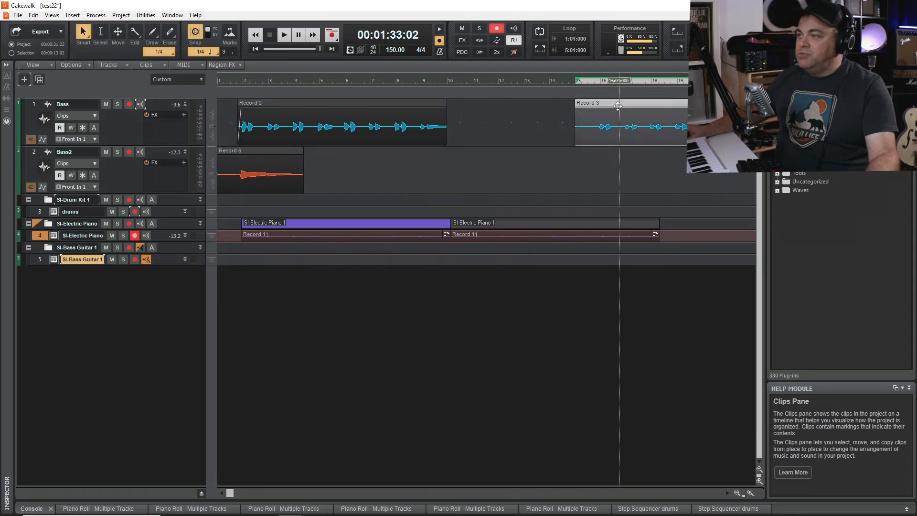
{"action": "left_click_drag", "start_coordinate": [738, 106], "coordinate": [751, 106]}
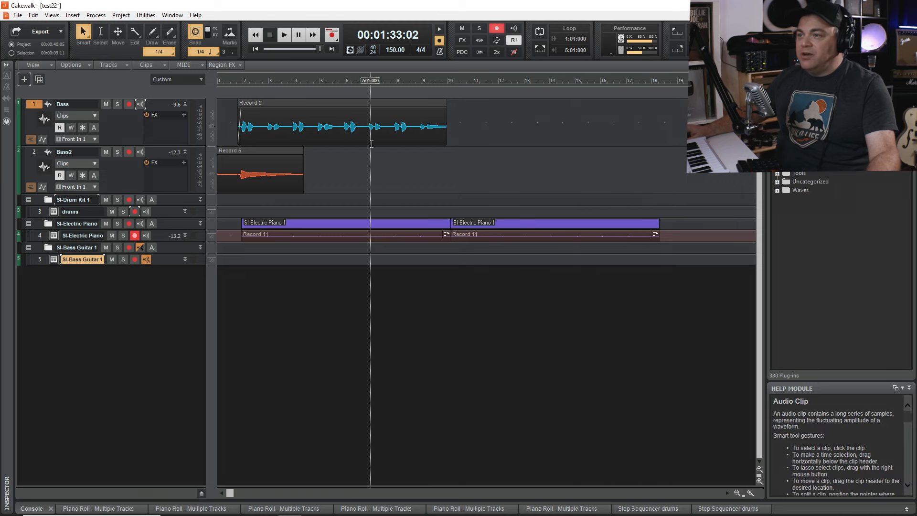
Duplicate the Record 2 clip directly after the original on the Bass track and add a short fade-out to the copy's end.
{"action": "left_click", "coordinate": [327, 107]}
{"action": "left_click", "coordinate": [320, 108]}
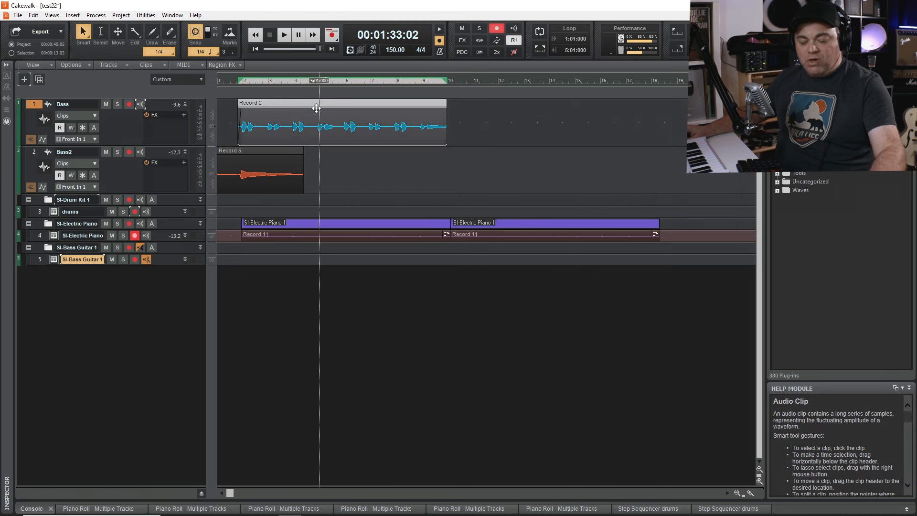
{"action": "key", "text": "ctrl+d"}
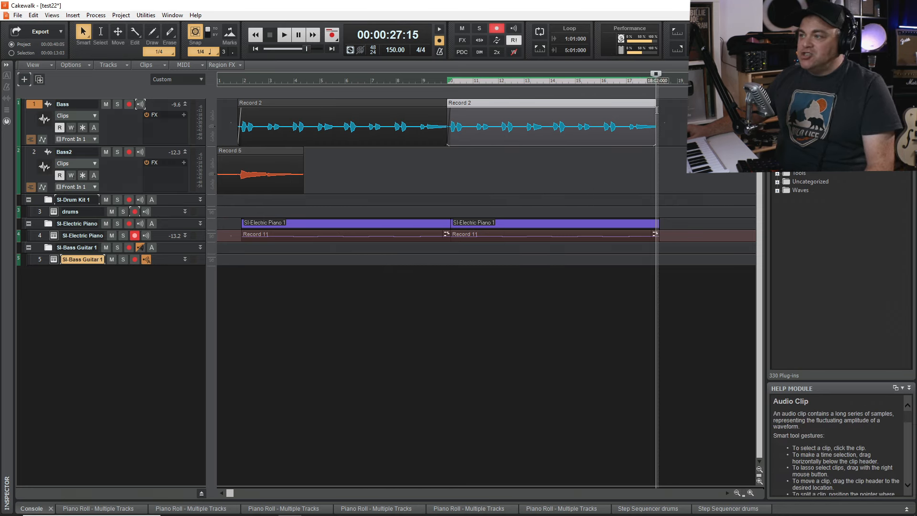
{"action": "mouse_move", "coordinate": [650, 118]}
{"action": "left_mouse_down"}
{"action": "mouse_move", "coordinate": [611, 119]}
{"action": "mouse_move", "coordinate": [647, 119]}
{"action": "left_mouse_up"}
{"action": "left_click", "coordinate": [489, 221]}
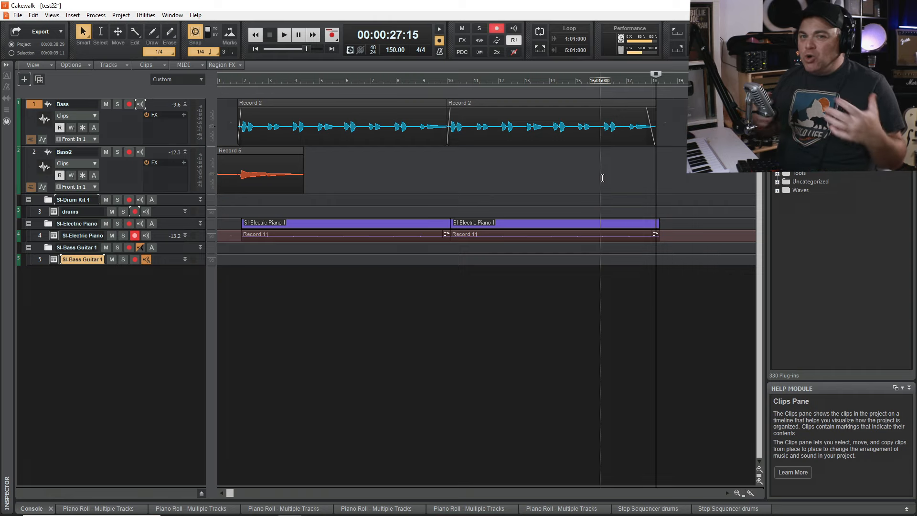
Delete the second SI-Electric Piano clip and place the playhead at about measure 2.
{"action": "left_click", "coordinate": [446, 188]}
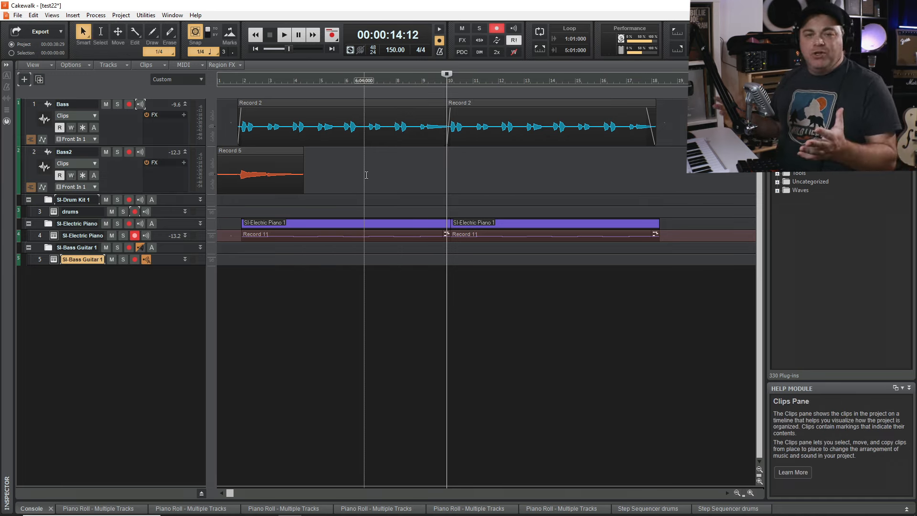
{"action": "left_click", "coordinate": [495, 222]}
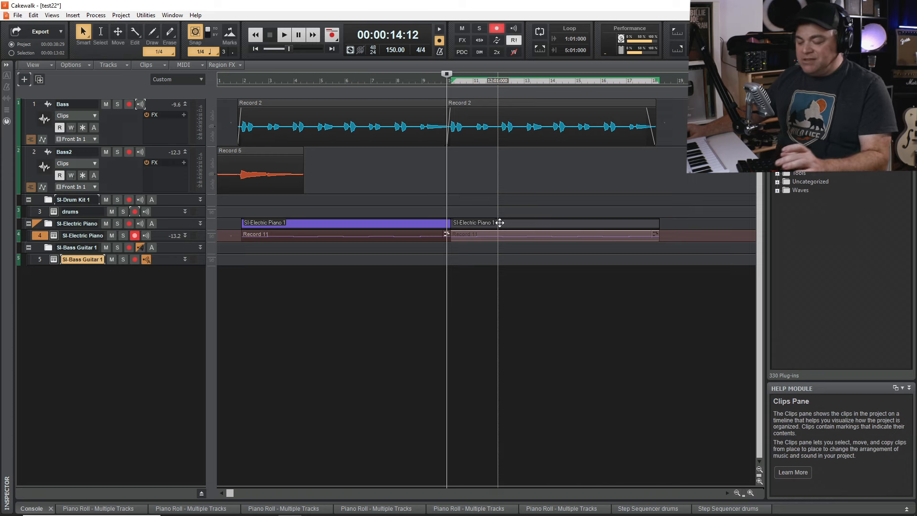
{"action": "key", "text": "Delete"}
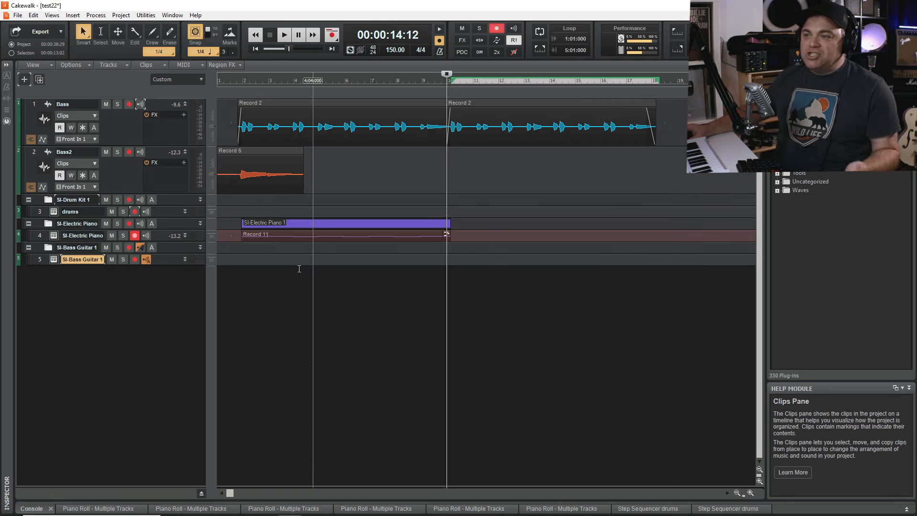
{"action": "left_click", "coordinate": [242, 284]}
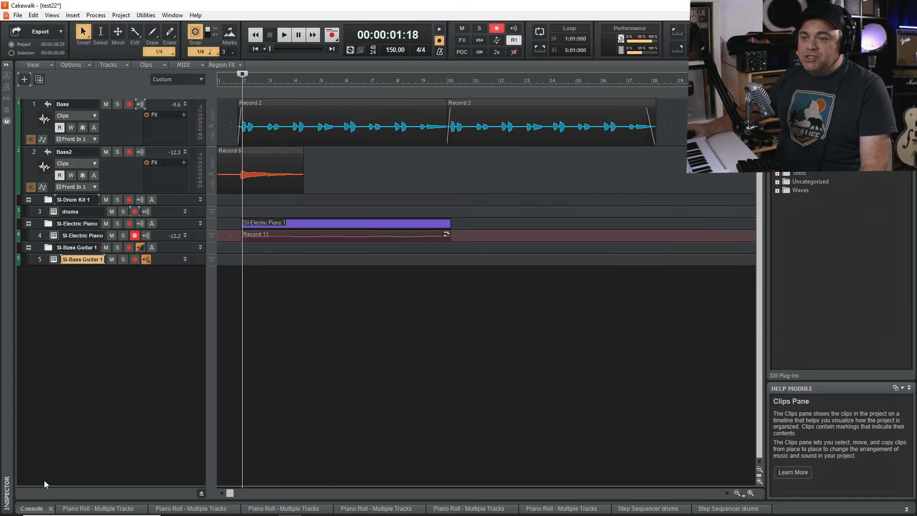
Show the Console view in the docked lower pane.
{"action": "left_click", "coordinate": [37, 509]}
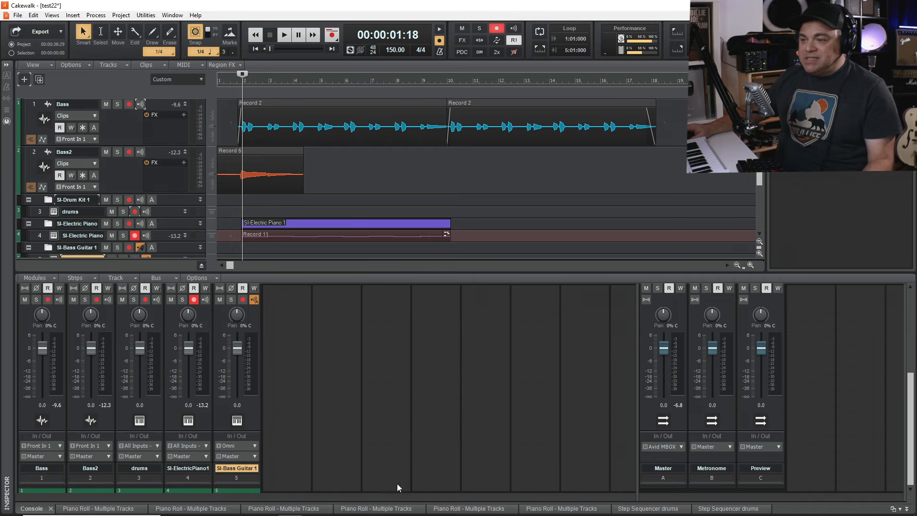
{"action": "left_click", "coordinate": [385, 509]}
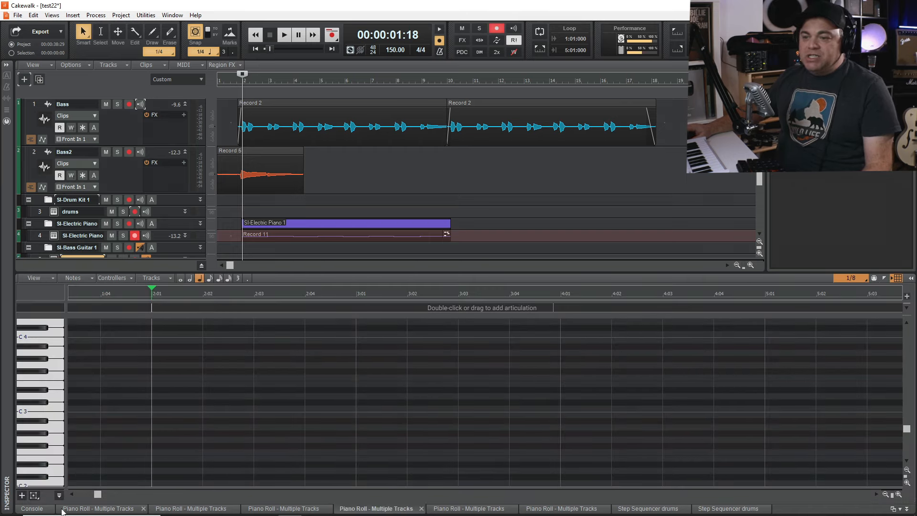
{"action": "left_click", "coordinate": [21, 510]}
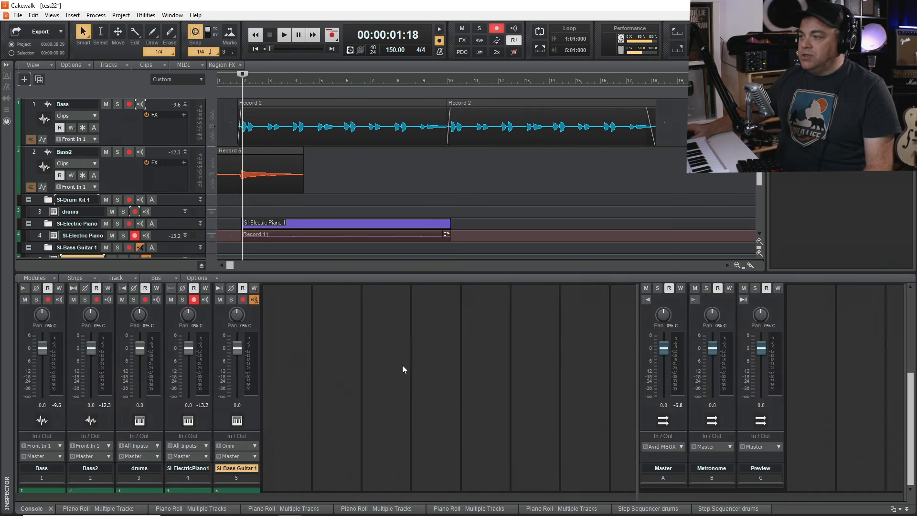
Examine the console channel strips from gain, ProChannel, FX and sends down to the faders, and briefly play the project.
{"action": "scroll", "coordinate": [306, 408], "scroll_direction": "up", "scroll_amount": 11}
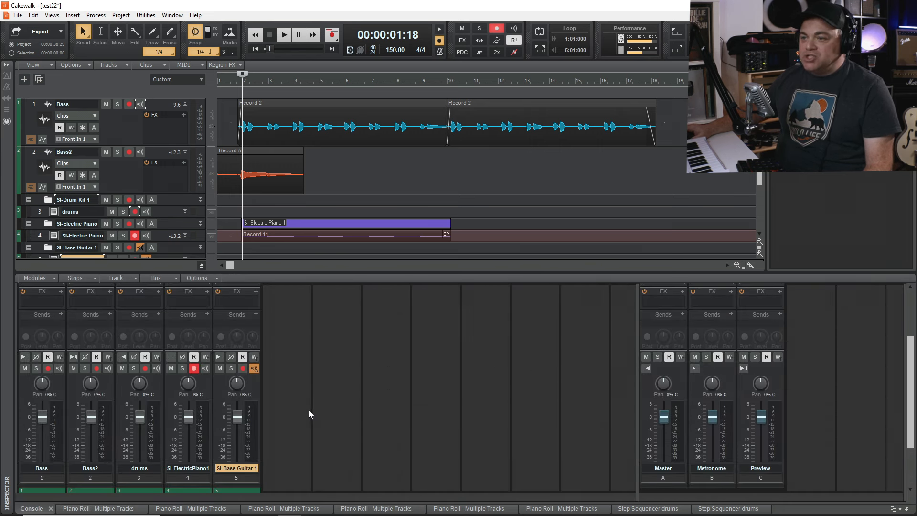
{"action": "scroll", "coordinate": [305, 366], "scroll_direction": "down", "scroll_amount": 10}
{"action": "scroll", "coordinate": [309, 372], "scroll_direction": "down", "scroll_amount": 1}
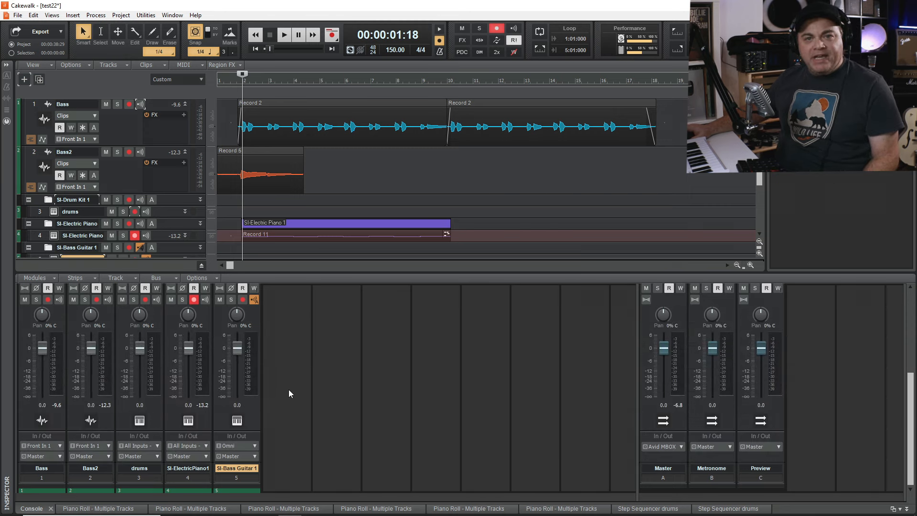
{"action": "scroll", "coordinate": [288, 389], "scroll_direction": "up", "scroll_amount": 11}
{"action": "scroll", "coordinate": [299, 392], "scroll_direction": "down", "scroll_amount": 11}
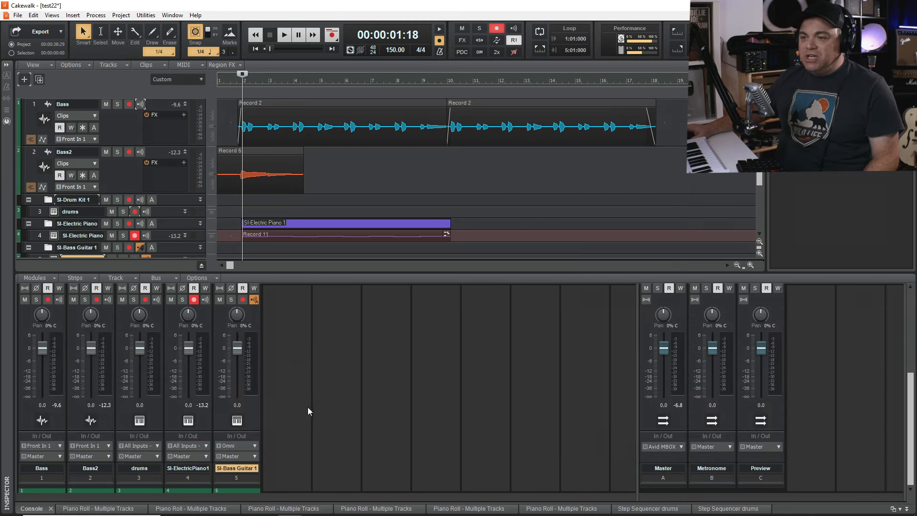
{"action": "scroll", "coordinate": [292, 407], "scroll_direction": "up", "scroll_amount": 10}
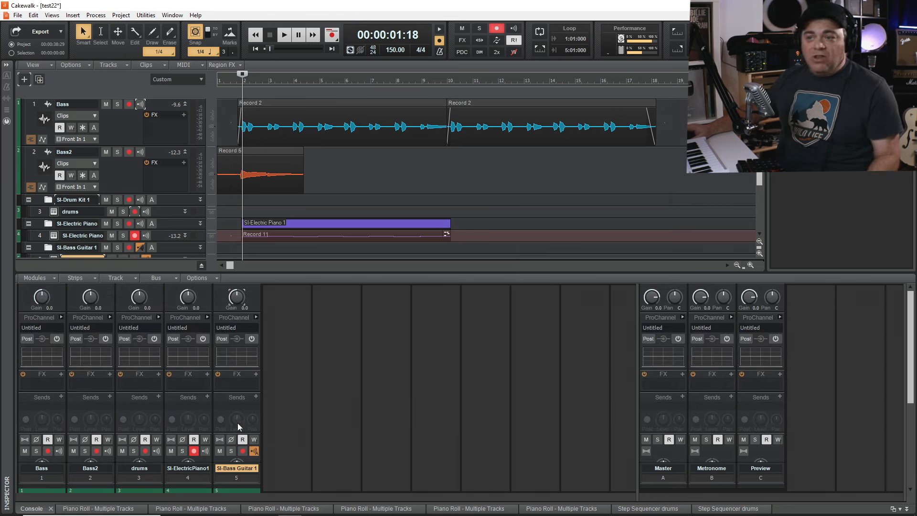
{"action": "scroll", "coordinate": [303, 406], "scroll_direction": "down", "scroll_amount": 5}
{"action": "scroll", "coordinate": [302, 415], "scroll_direction": "up", "scroll_amount": 5}
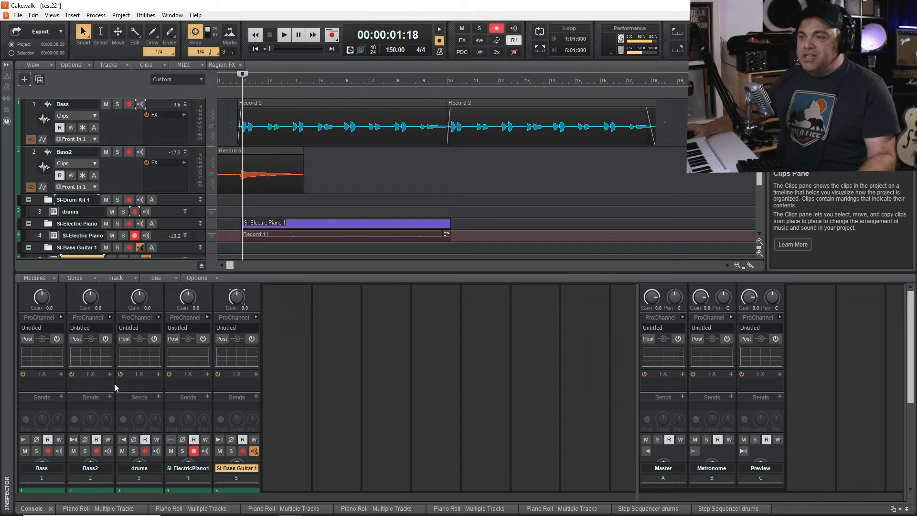
{"action": "key", "text": "space"}
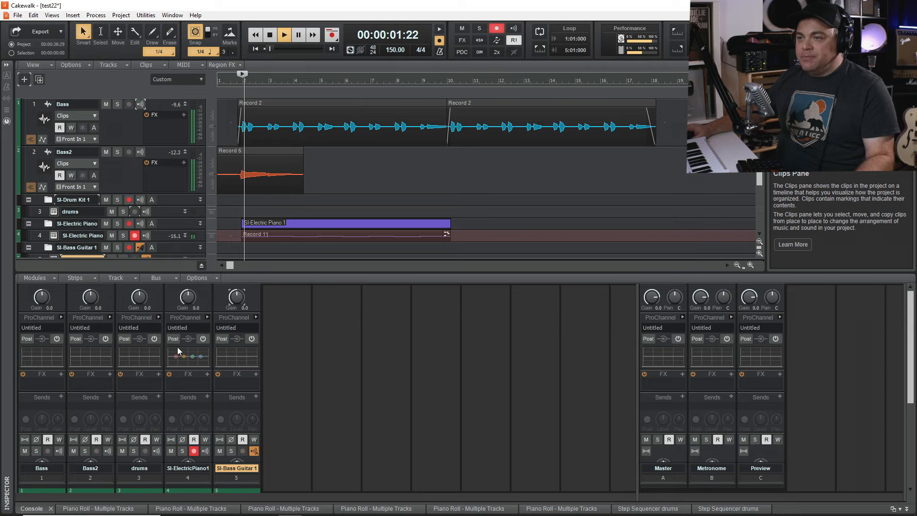
{"action": "key", "text": "space"}
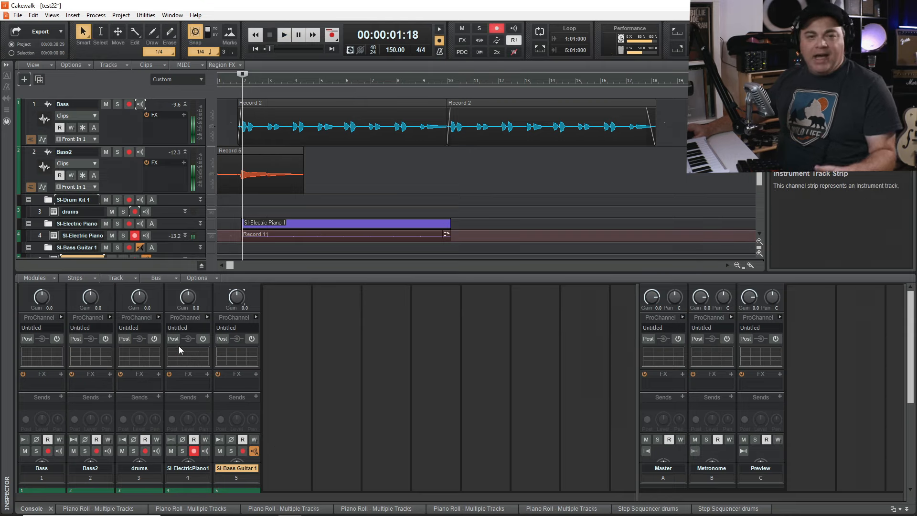
Set the Bass2 volume fader to -10.3 and the SI-ElectricPiano1 fader to -14.0 in the console.
{"action": "scroll", "coordinate": [322, 390], "scroll_direction": "down", "scroll_amount": 3}
{"action": "scroll", "coordinate": [322, 390], "scroll_direction": "down", "scroll_amount": 3}
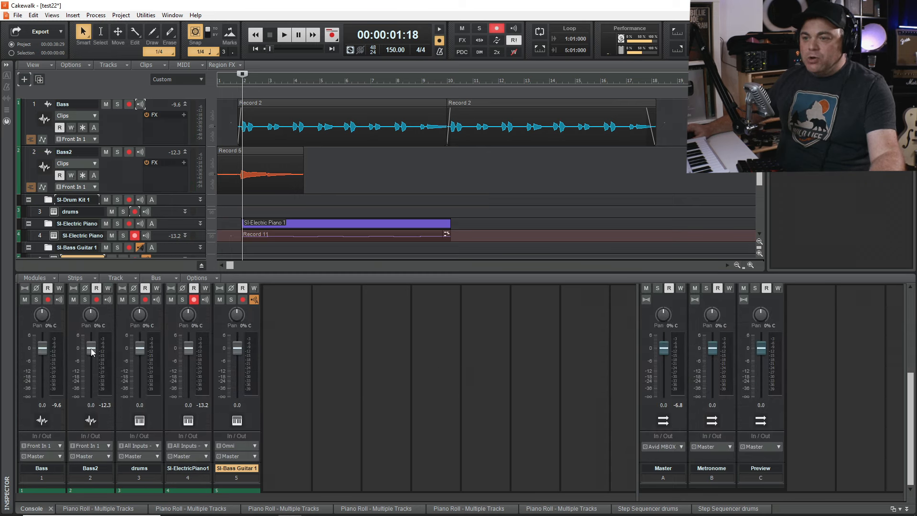
{"action": "left_click_drag", "start_coordinate": [93, 352], "coordinate": [92, 371]}
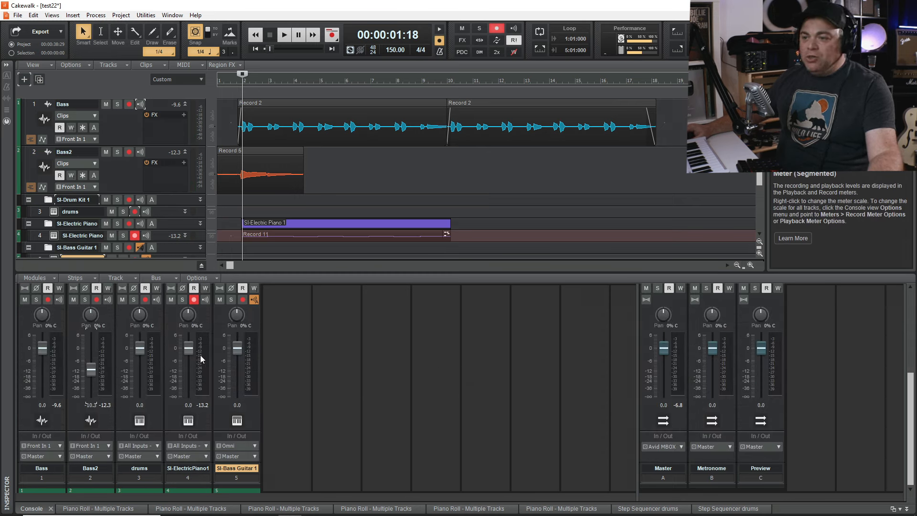
{"action": "left_click_drag", "start_coordinate": [187, 349], "coordinate": [187, 373]}
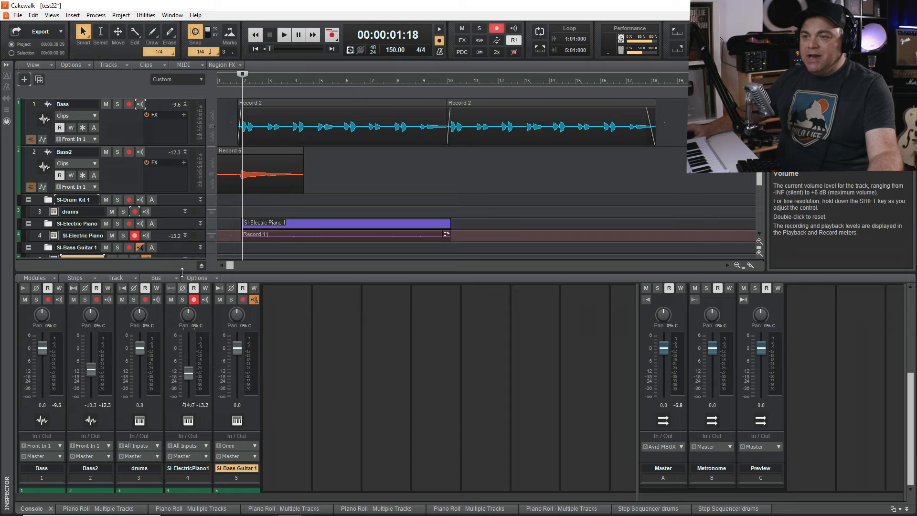
Disarm the SI-Electric Piano track for recording and play back the mix briefly.
{"action": "left_click", "coordinate": [193, 300]}
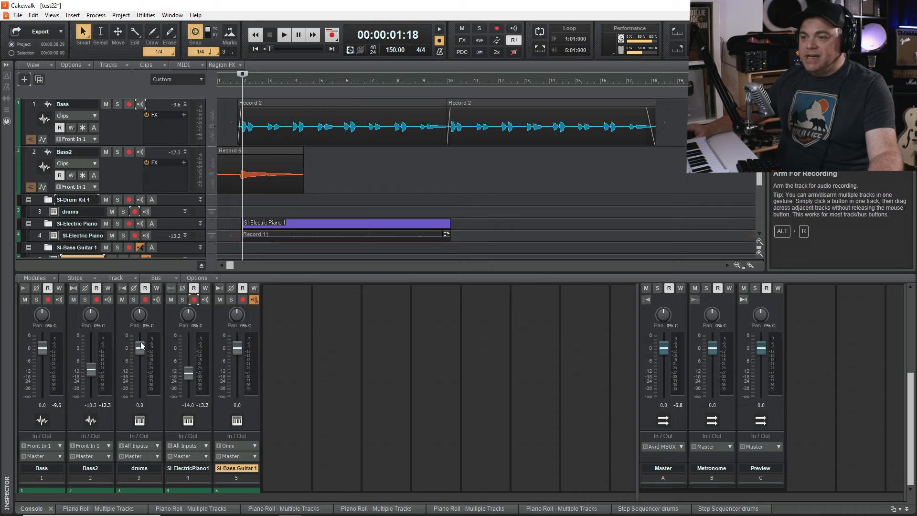
{"action": "key", "text": "space"}
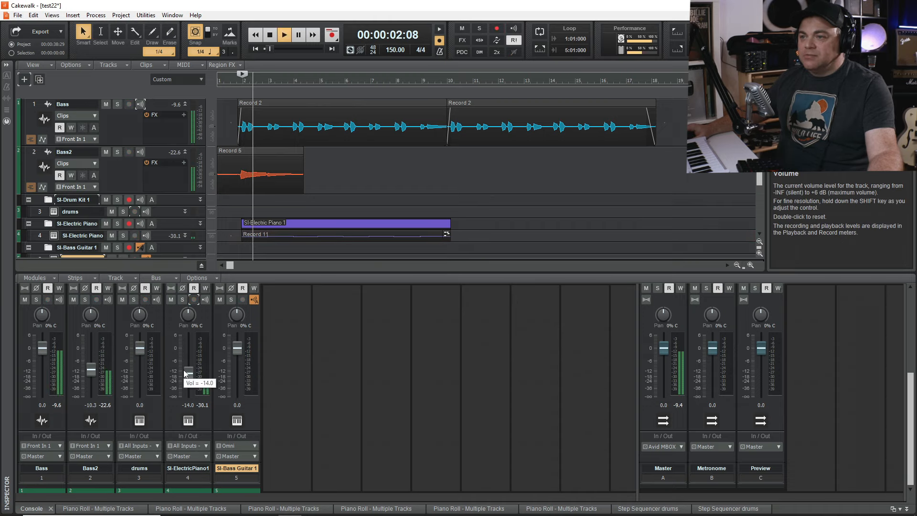
{"action": "key", "text": "space"}
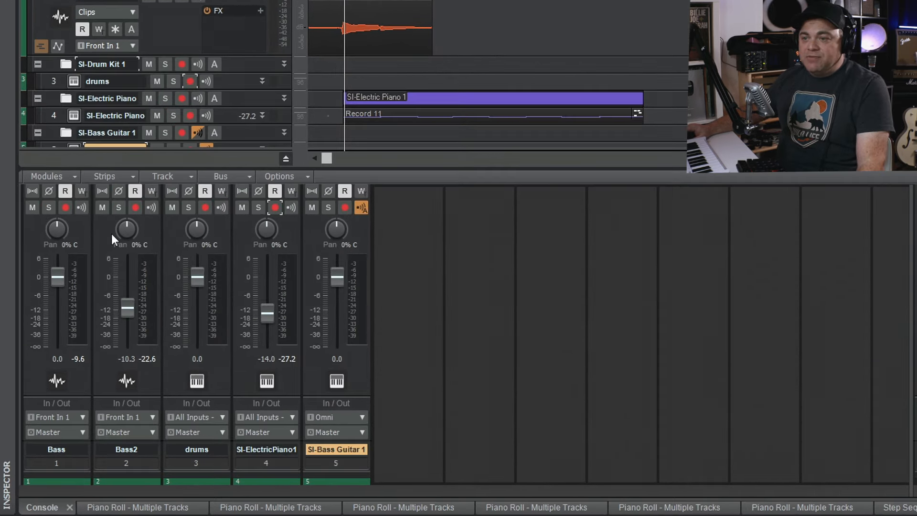
Pan SI-ElectricPiano1 to 61% right and Bass2 to 59% left, and play back the mix.
{"action": "left_click_drag", "start_coordinate": [265, 230], "coordinate": [266, 223]}
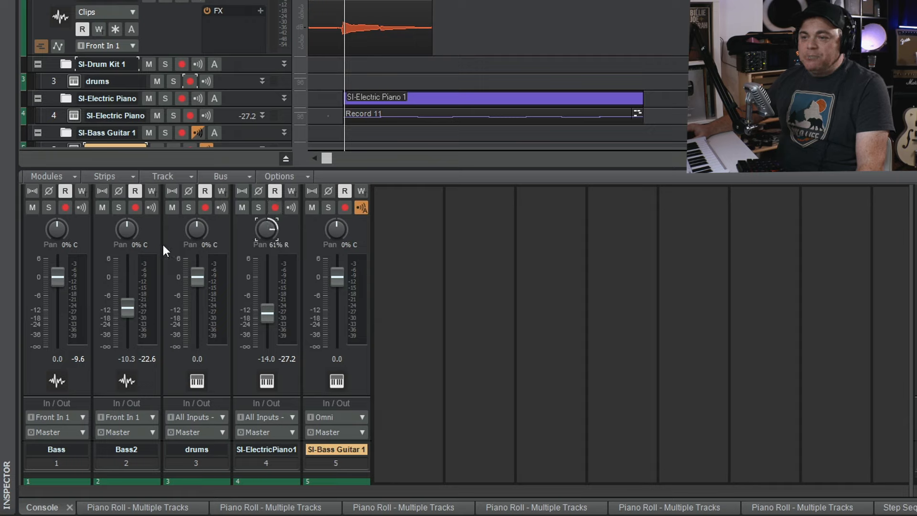
{"action": "left_click_drag", "start_coordinate": [122, 233], "coordinate": [121, 242]}
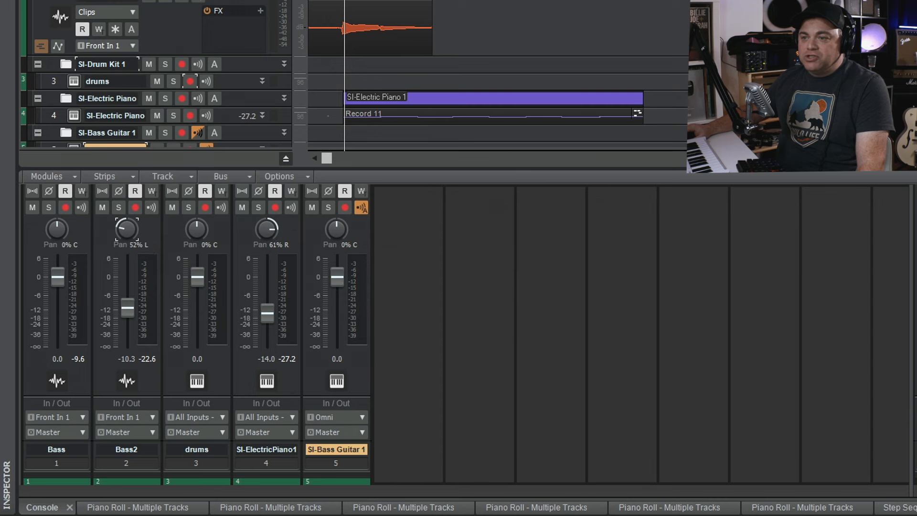
{"action": "key", "text": "space"}
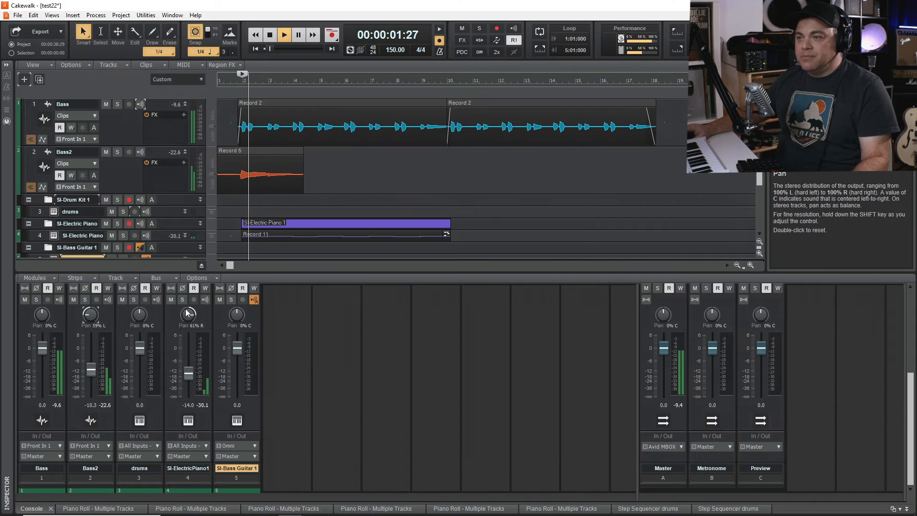
{"action": "key", "text": "space"}
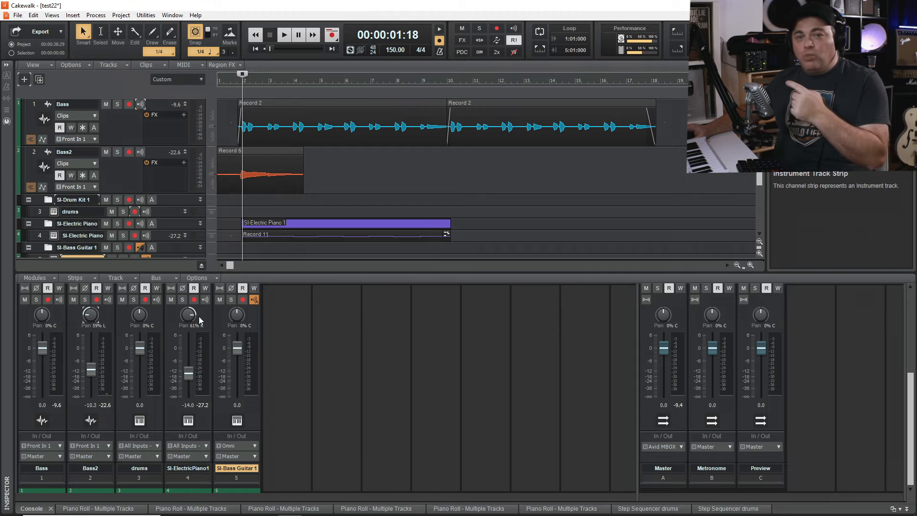
{"action": "mouse_move", "coordinate": [195, 313]}
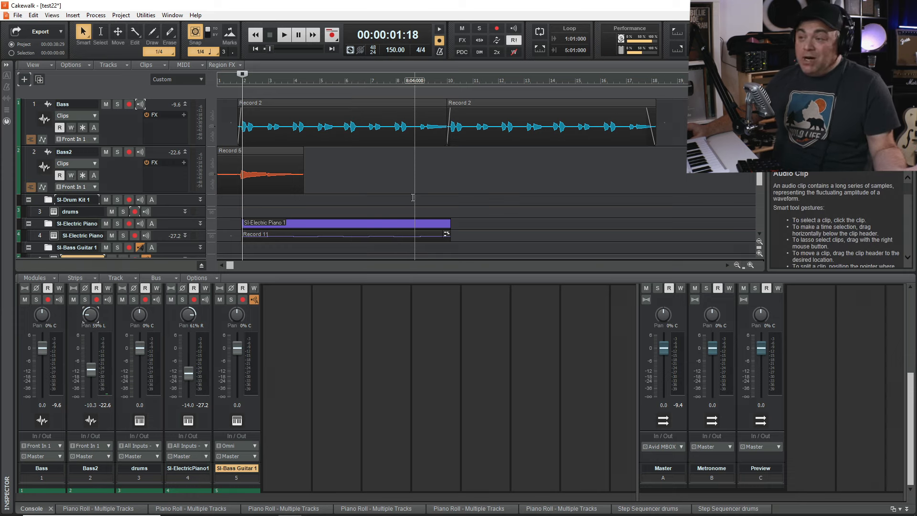
Examine the ProChannel EQ of the Bass2 strip in the console and collapse it again.
{"action": "scroll", "coordinate": [230, 408], "scroll_direction": "up", "scroll_amount": 3}
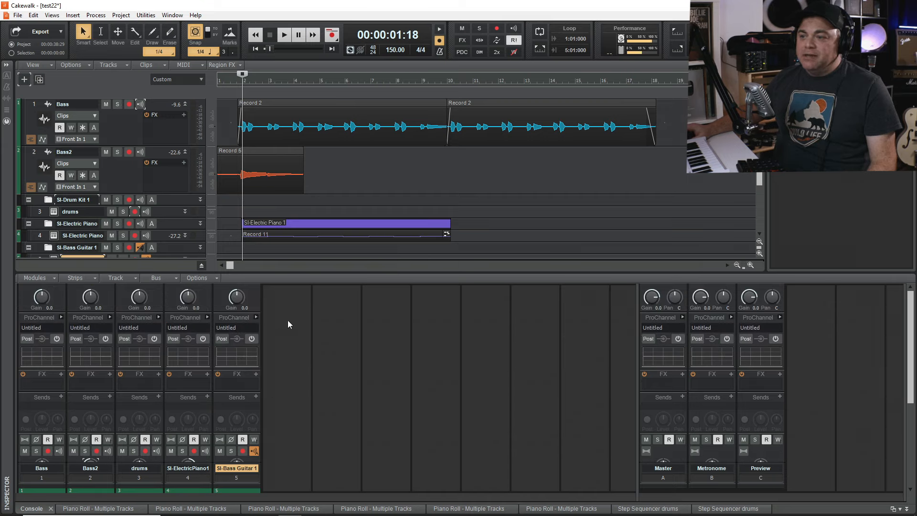
{"action": "scroll", "coordinate": [223, 395], "scroll_direction": "down", "scroll_amount": 3}
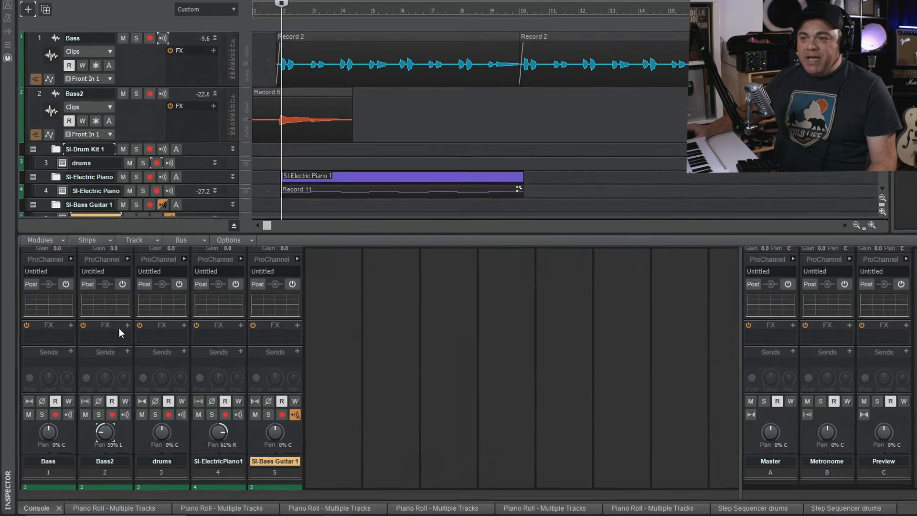
{"action": "scroll", "coordinate": [110, 356], "scroll_direction": "up", "scroll_amount": 3}
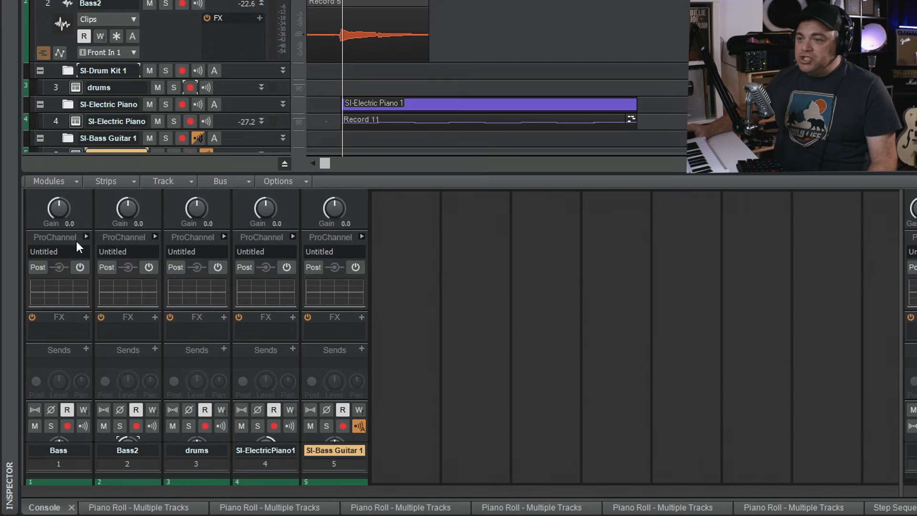
{"action": "left_click", "coordinate": [136, 239]}
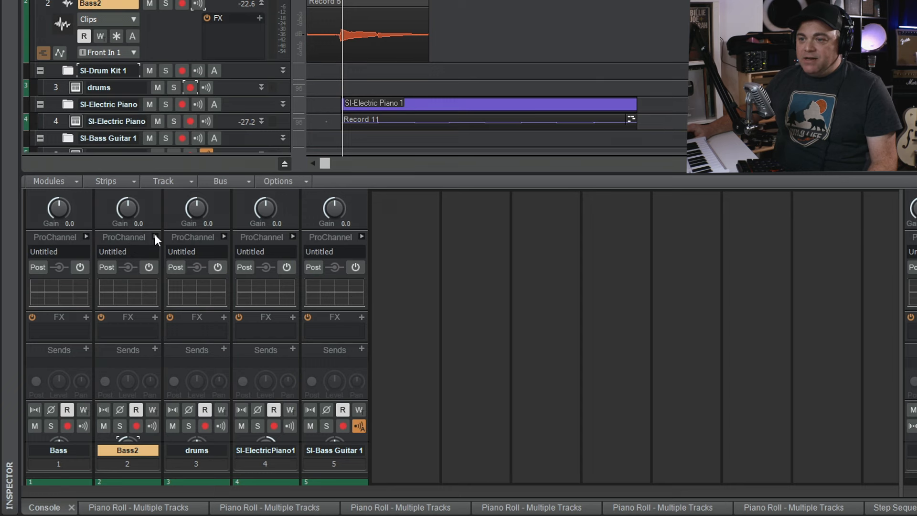
{"action": "left_click", "coordinate": [155, 236]}
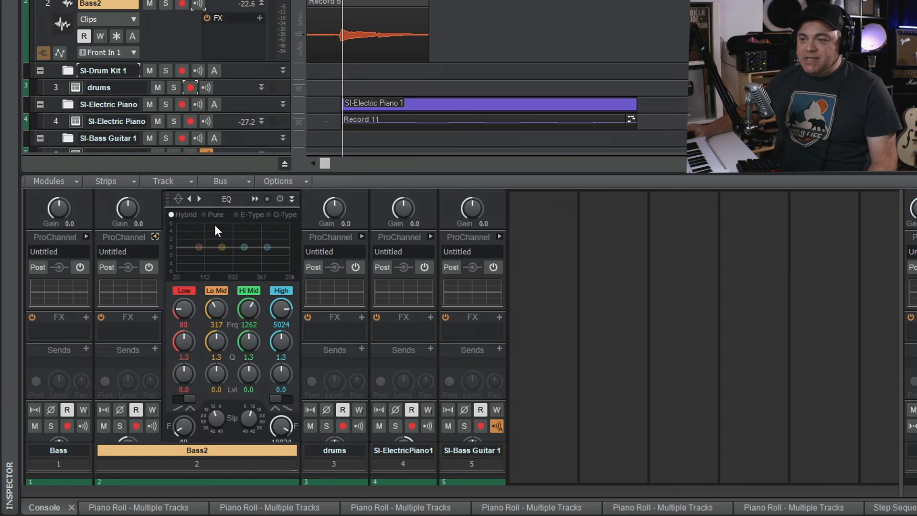
{"action": "left_click", "coordinate": [154, 236]}
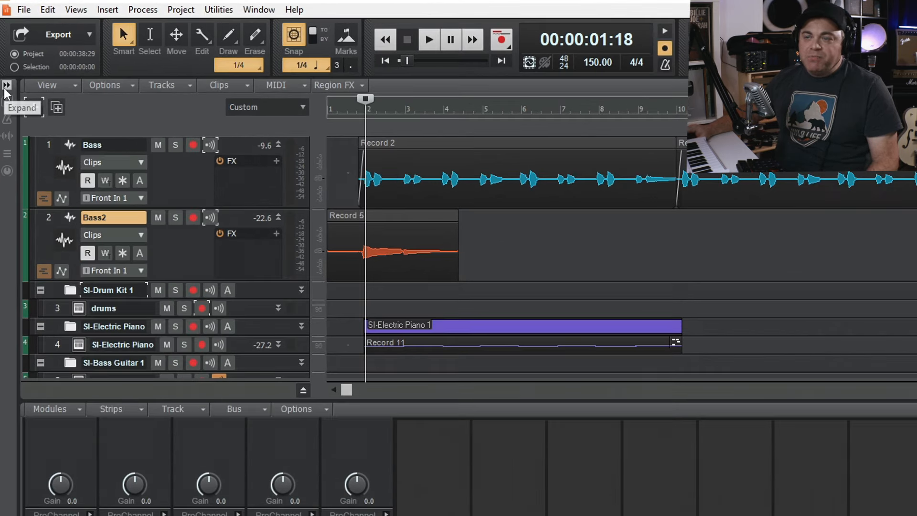
Expand the Inspector with its ProChannel display and make Bass2 the track shown there.
{"action": "left_click", "coordinate": [6, 65]}
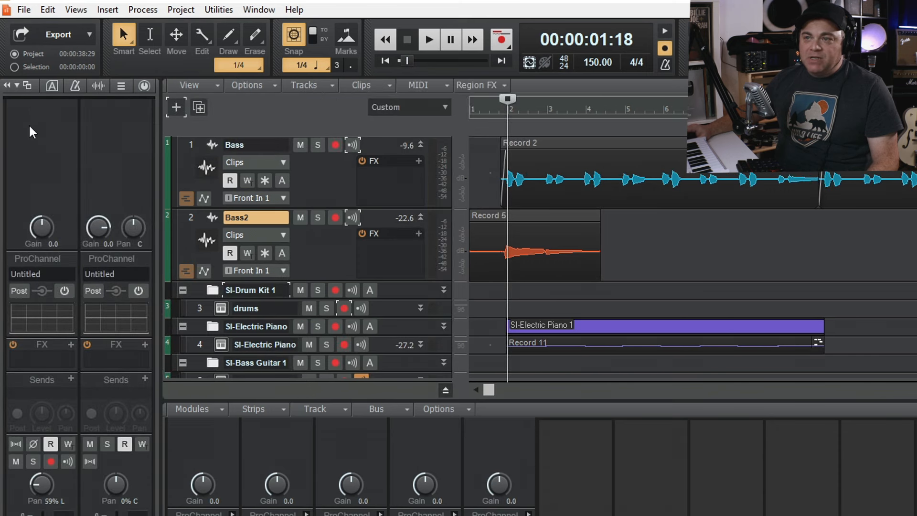
{"action": "left_click", "coordinate": [144, 87]}
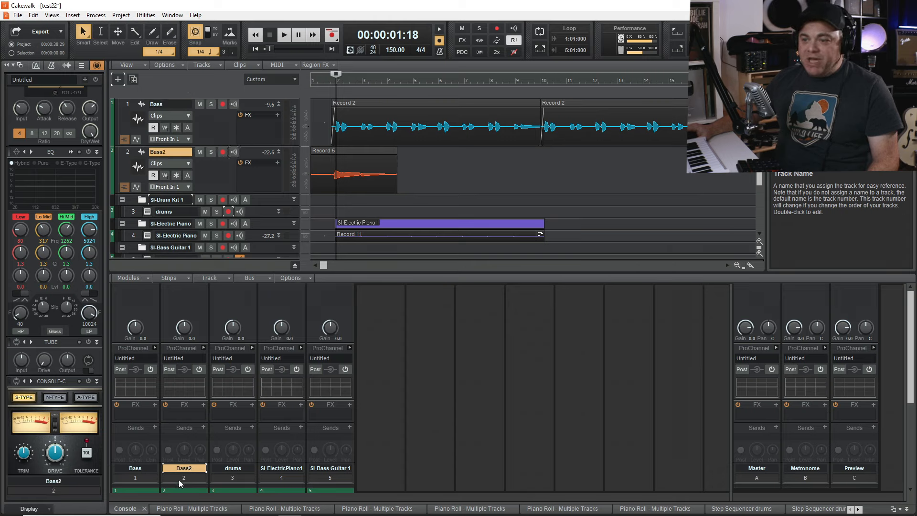
{"action": "left_click", "coordinate": [233, 469]}
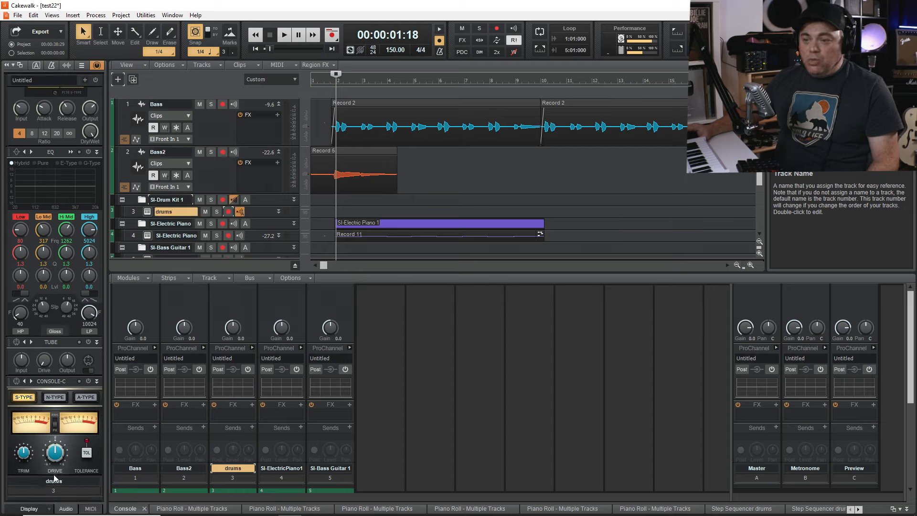
{"action": "left_click", "coordinate": [185, 468]}
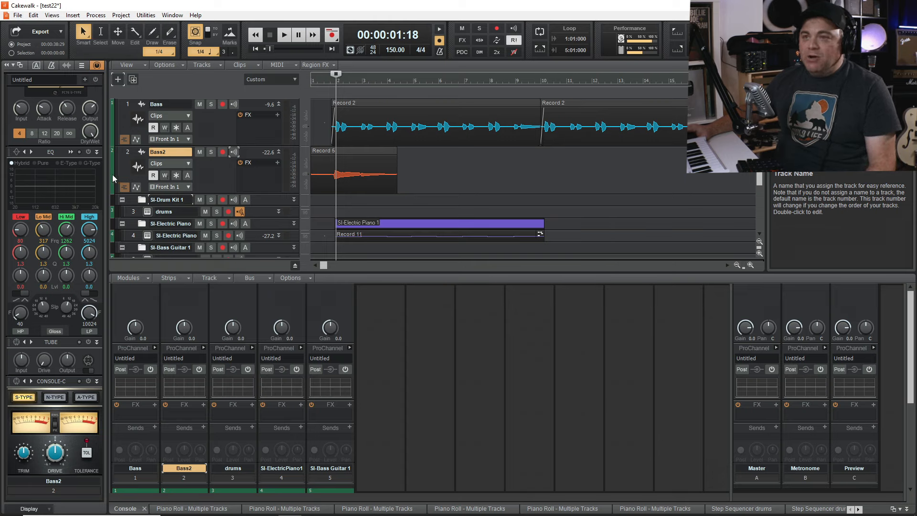
Switch on Bass2's ProChannel and its EQ, and set the EQ's Low band level to -7.7.
{"action": "scroll", "coordinate": [26, 102], "scroll_direction": "up", "scroll_amount": 3}
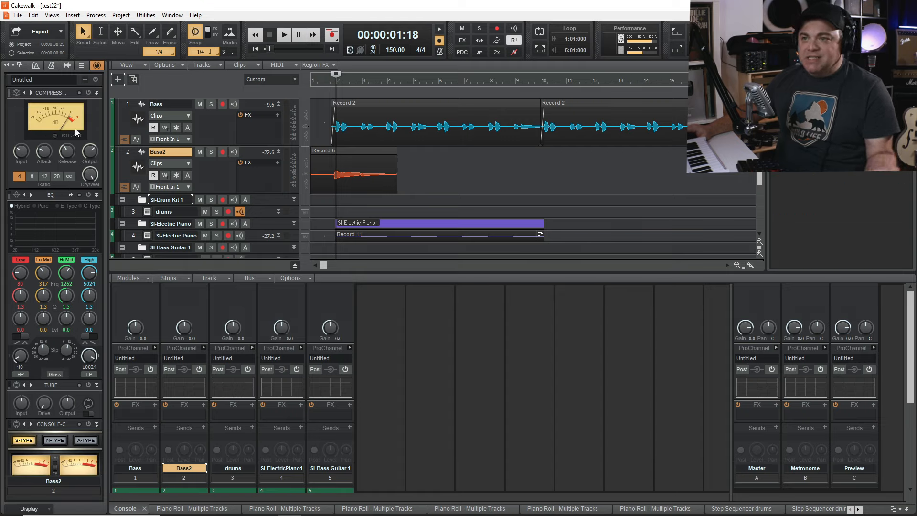
{"action": "left_click", "coordinate": [87, 93]}
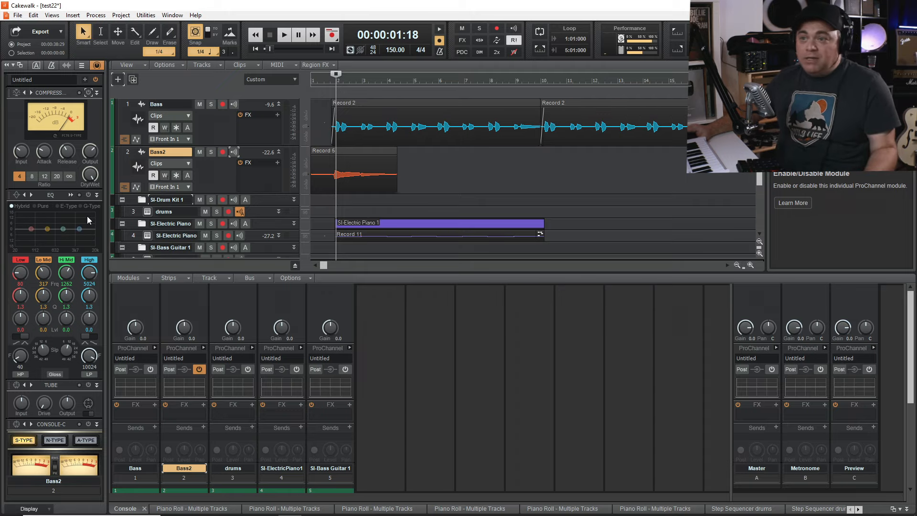
{"action": "left_click", "coordinate": [89, 195]}
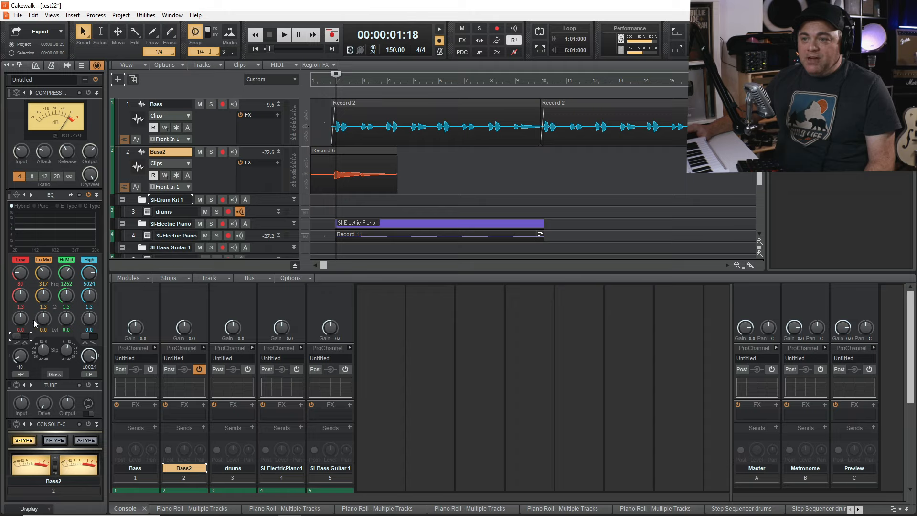
{"action": "left_click_drag", "start_coordinate": [23, 319], "coordinate": [24, 333]}
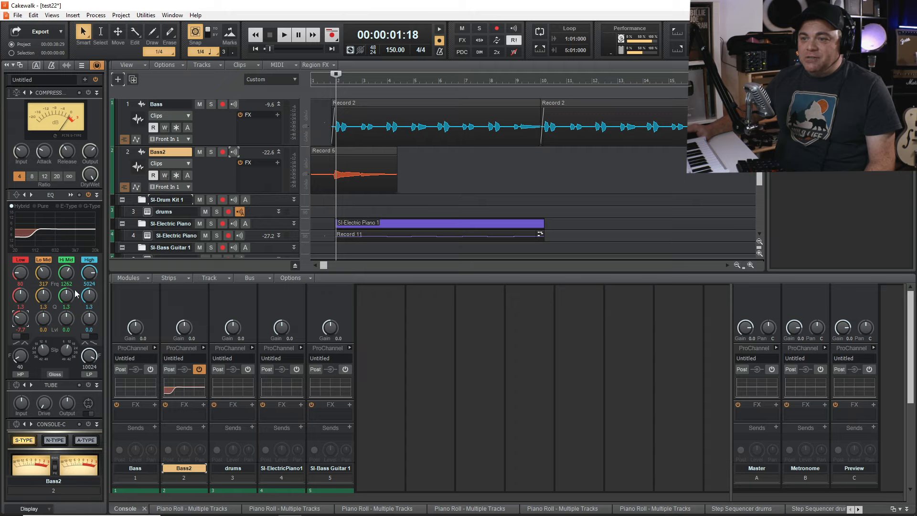
Boost the Hi Mid band of Bass2's ProChannel EQ to a level of 9.1 with a Q of 3.4.
{"action": "left_click_drag", "start_coordinate": [67, 318], "coordinate": [2, 205]}
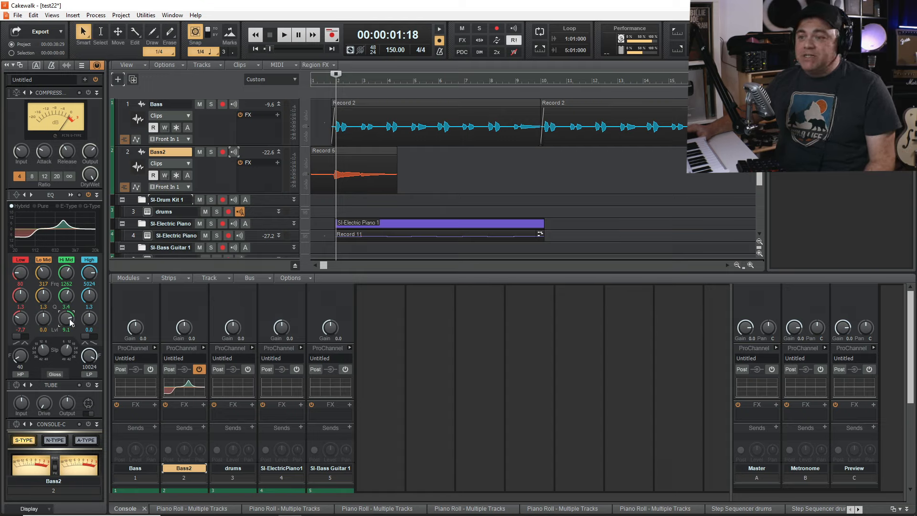
{"action": "scroll", "coordinate": [88, 396], "scroll_direction": "down", "scroll_amount": 3}
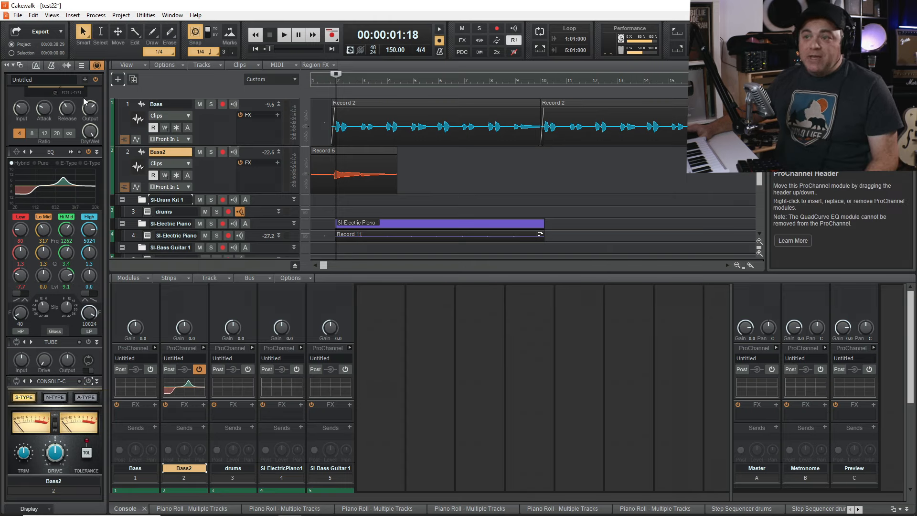
Look over the ProChannel modules that can be added to Bass2 without inserting one, and collapse the Inspector.
{"action": "left_click", "coordinate": [86, 80]}
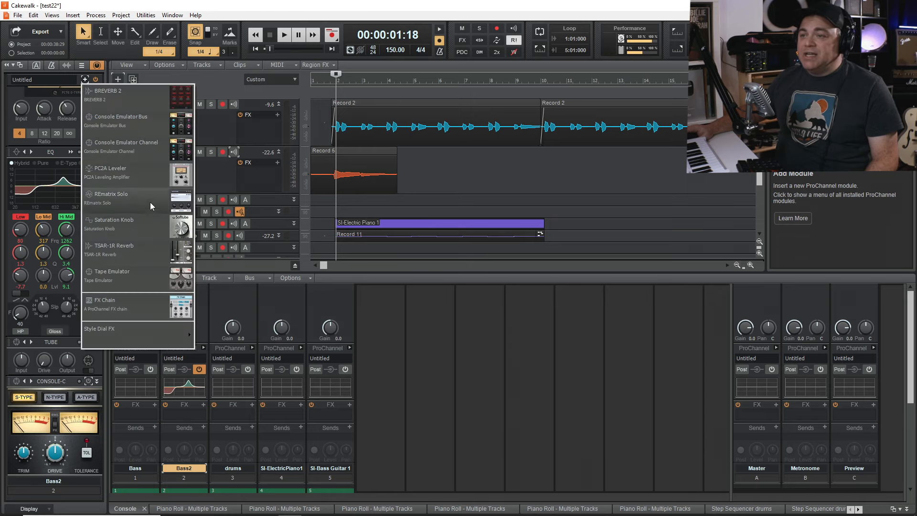
{"action": "left_click", "coordinate": [162, 3]}
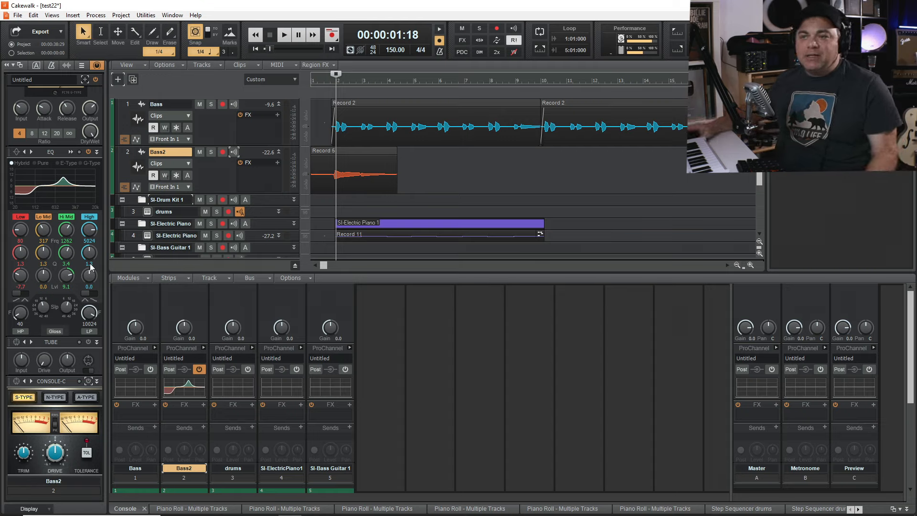
{"action": "left_click", "coordinate": [6, 65]}
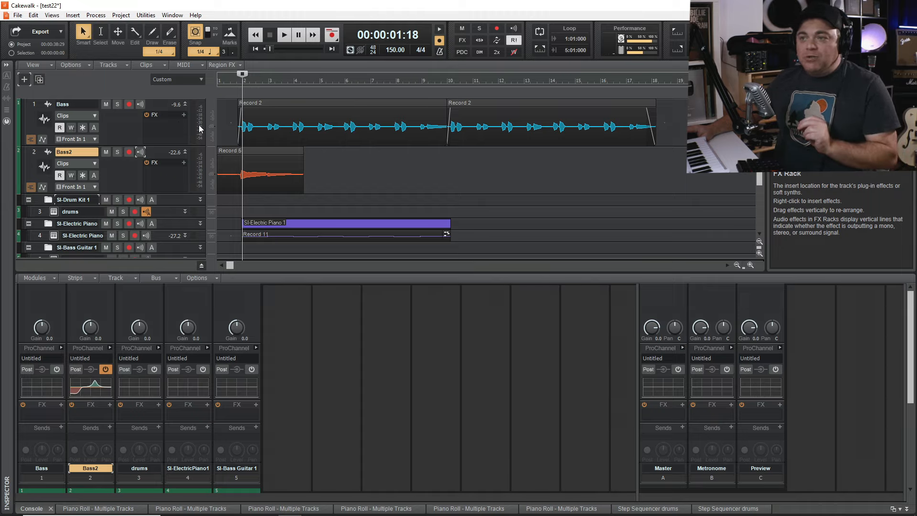
Insert Overloud's TH3 amp simulator in the Bass track's FX rack and reposition its plug-in window over the tracks.
{"action": "right_click", "coordinate": [185, 119]}
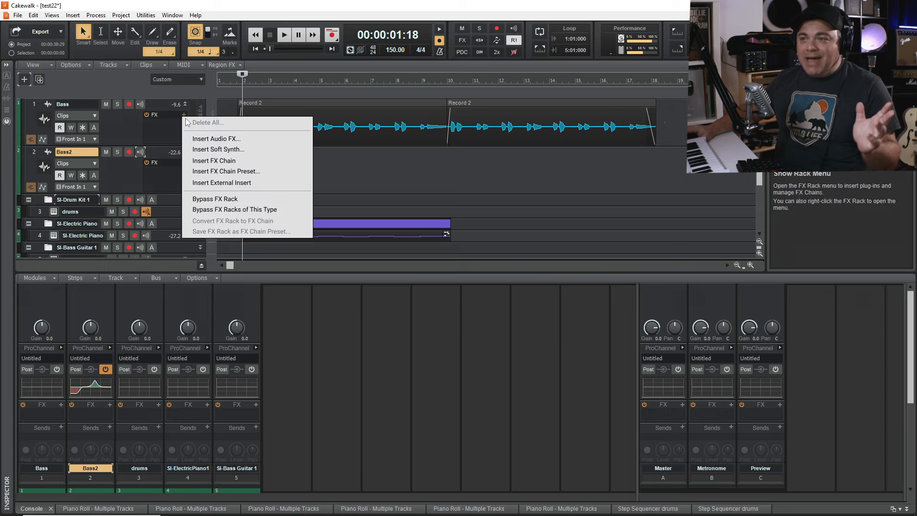
{"action": "left_click", "coordinate": [221, 139]}
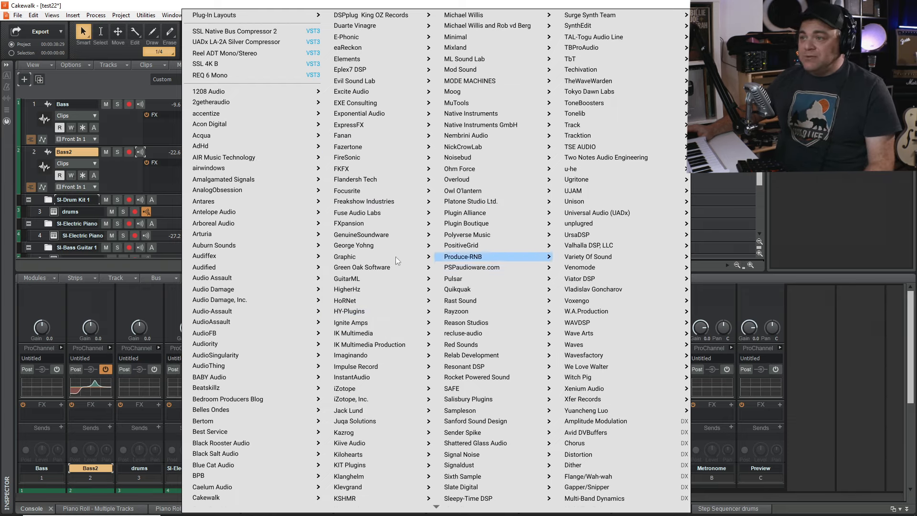
{"action": "scroll", "coordinate": [452, 281], "scroll_direction": "down", "scroll_amount": 1}
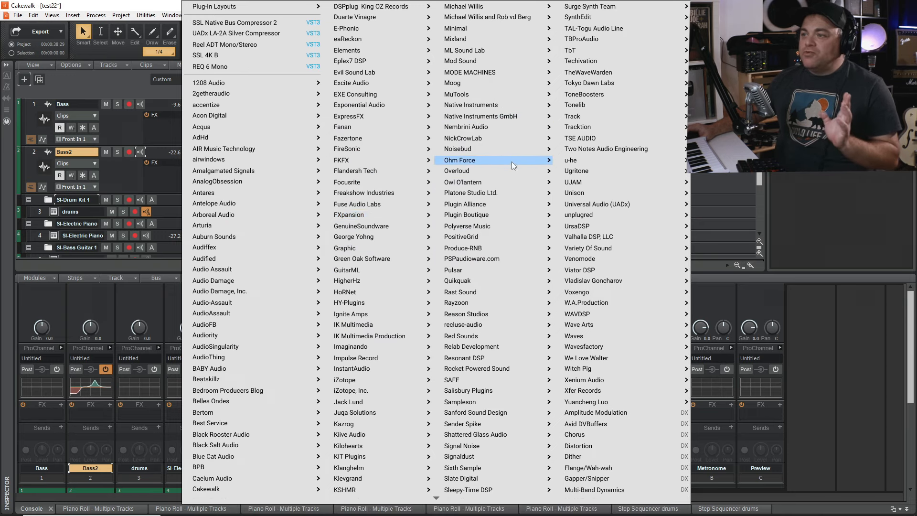
{"action": "mouse_move", "coordinate": [464, 176]}
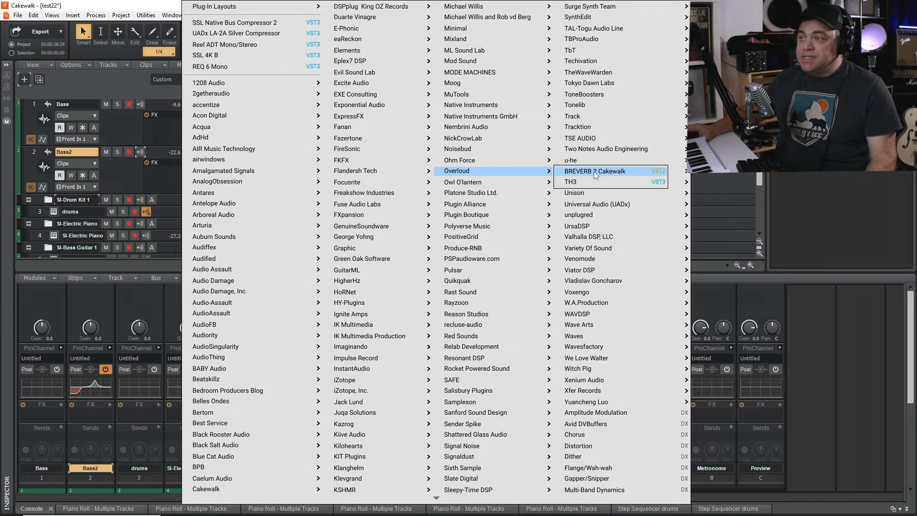
{"action": "left_click", "coordinate": [570, 182]}
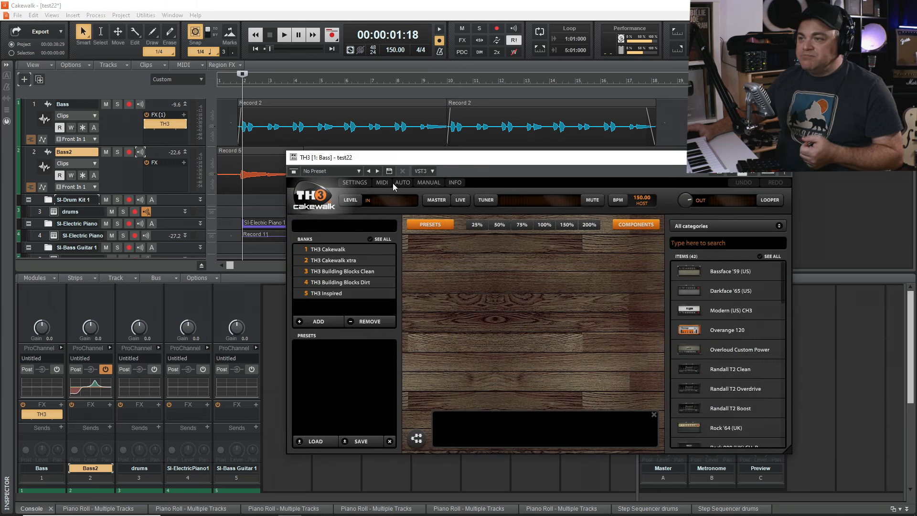
{"action": "left_click_drag", "start_coordinate": [372, 162], "coordinate": [358, 132]}
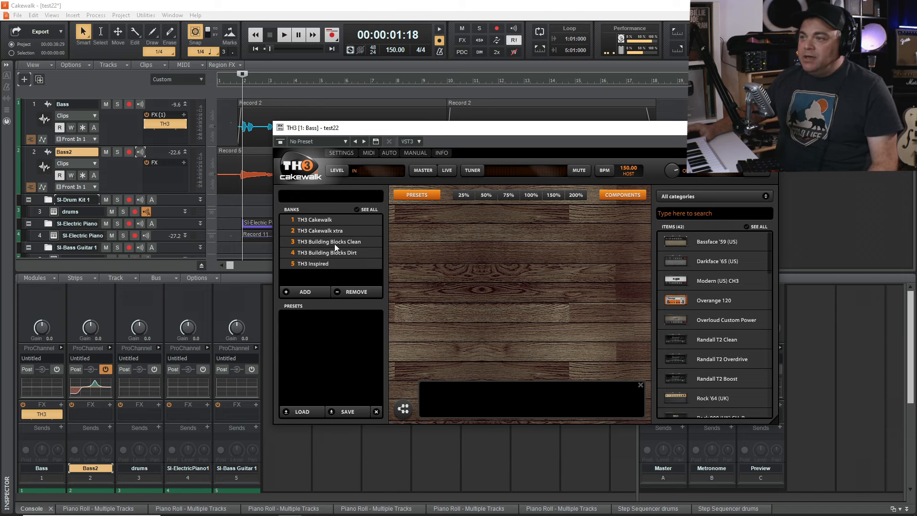
Browse the TH3 Cakewalk preset bank and add the Bass SuperTube VR amp to the empty TH3 chain.
{"action": "left_click", "coordinate": [315, 221]}
{"action": "scroll", "coordinate": [331, 378], "scroll_direction": "down", "scroll_amount": 6}
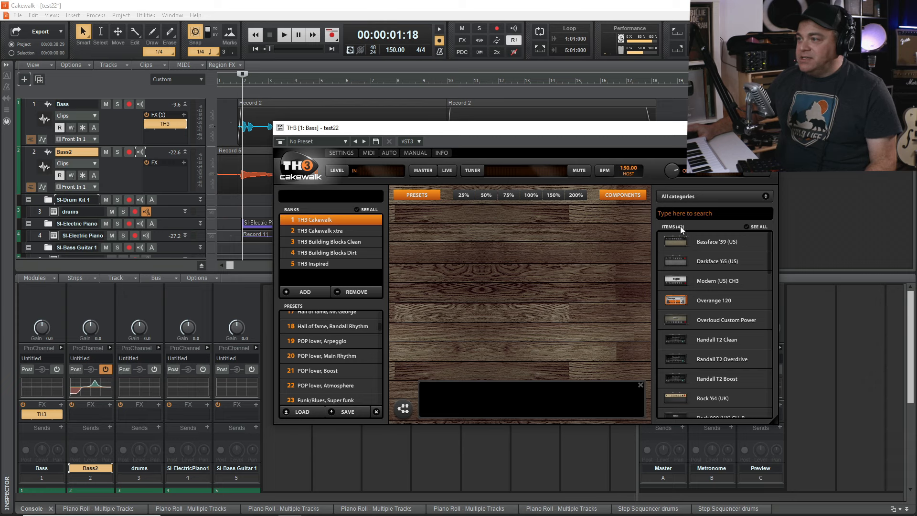
{"action": "scroll", "coordinate": [712, 328], "scroll_direction": "down", "scroll_amount": 5}
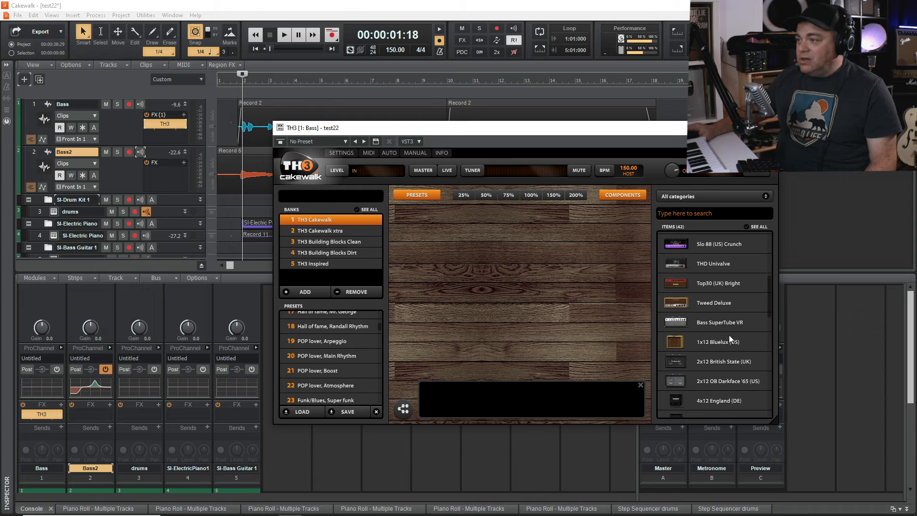
{"action": "left_click_drag", "start_coordinate": [703, 321], "coordinate": [495, 235]}
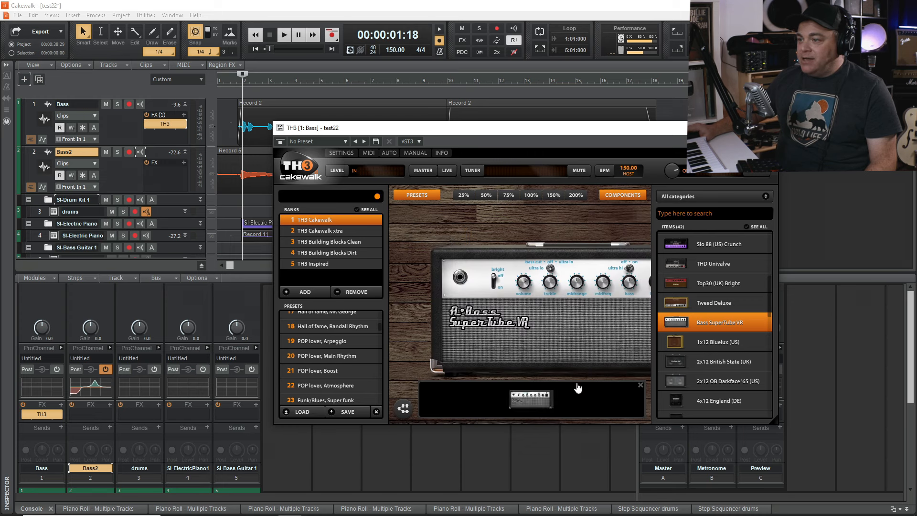
Add the 4x10 Bass Ashes cabinet after the Bass SuperTube VR amp and inspect both components in TH3.
{"action": "scroll", "coordinate": [723, 387], "scroll_direction": "down", "scroll_amount": 3}
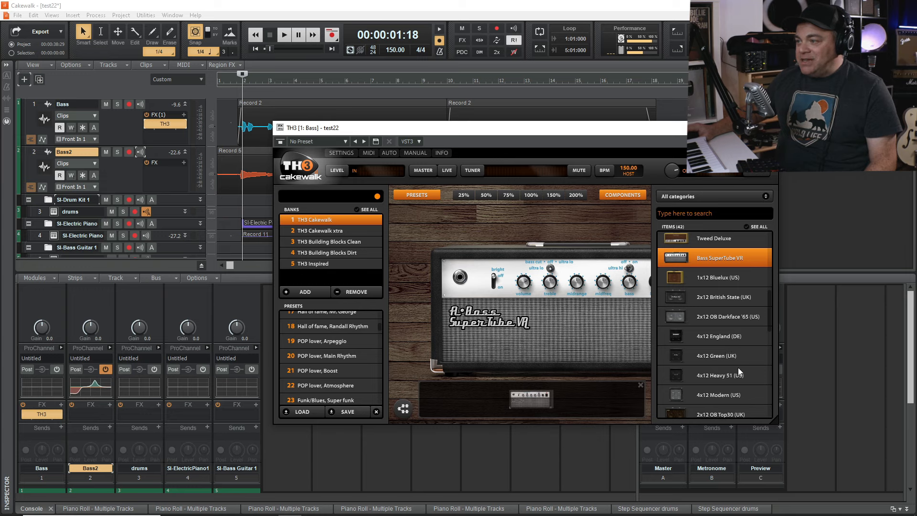
{"action": "scroll", "coordinate": [739, 371], "scroll_direction": "down", "scroll_amount": 3}
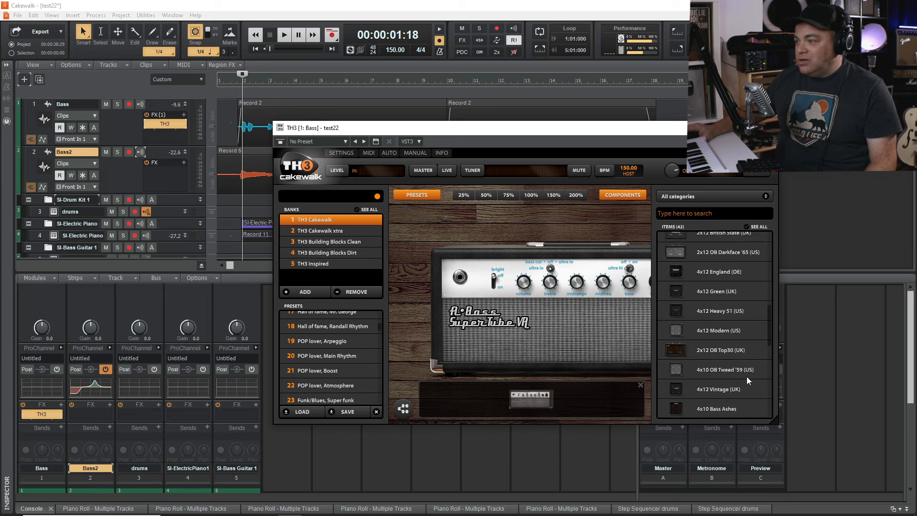
{"action": "scroll", "coordinate": [746, 377], "scroll_direction": "down", "scroll_amount": 3}
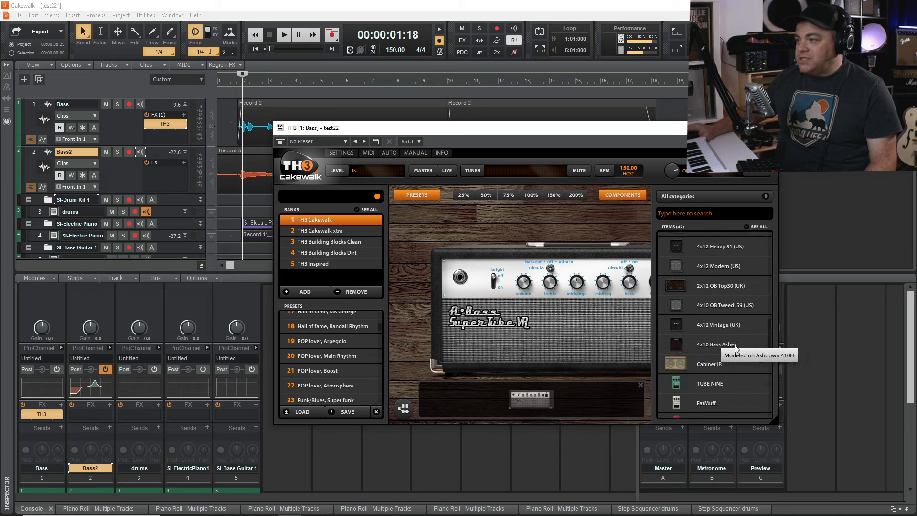
{"action": "left_click_drag", "start_coordinate": [735, 348], "coordinate": [616, 393]}
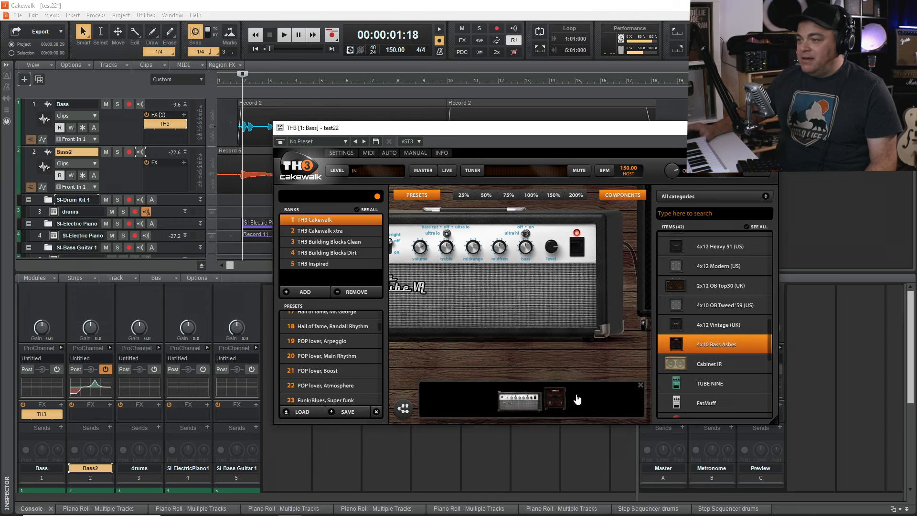
{"action": "left_click", "coordinate": [525, 400]}
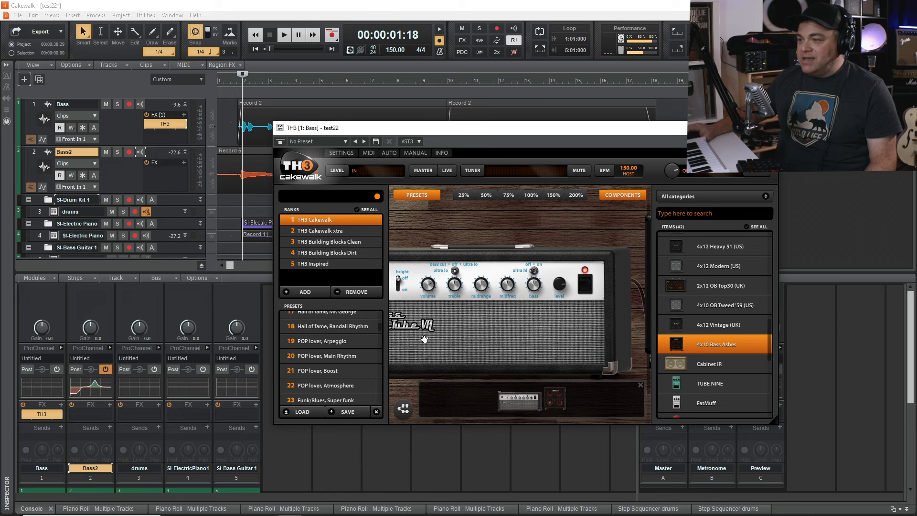
{"action": "left_click", "coordinate": [555, 398]}
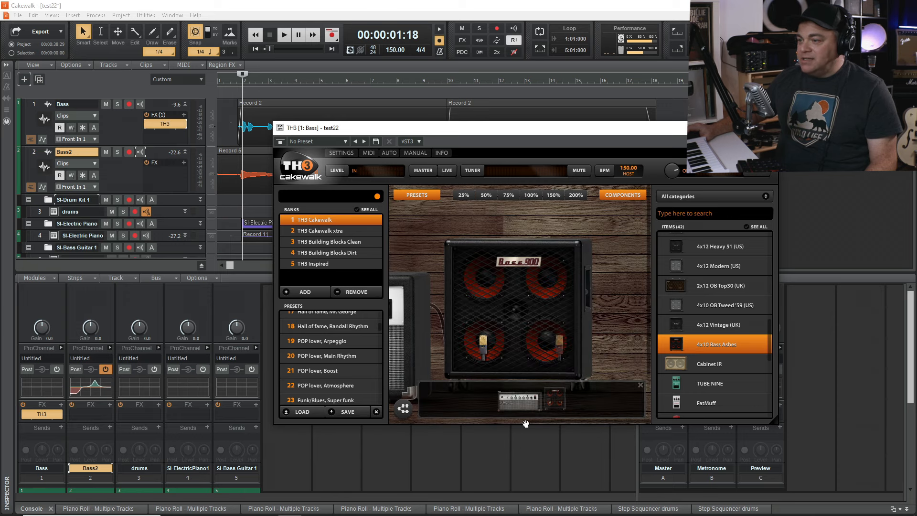
{"action": "mouse_move", "coordinate": [475, 350]}
{"action": "left_mouse_down"}
{"action": "mouse_move", "coordinate": [503, 341]}
{"action": "mouse_move", "coordinate": [475, 352]}
{"action": "left_mouse_up"}
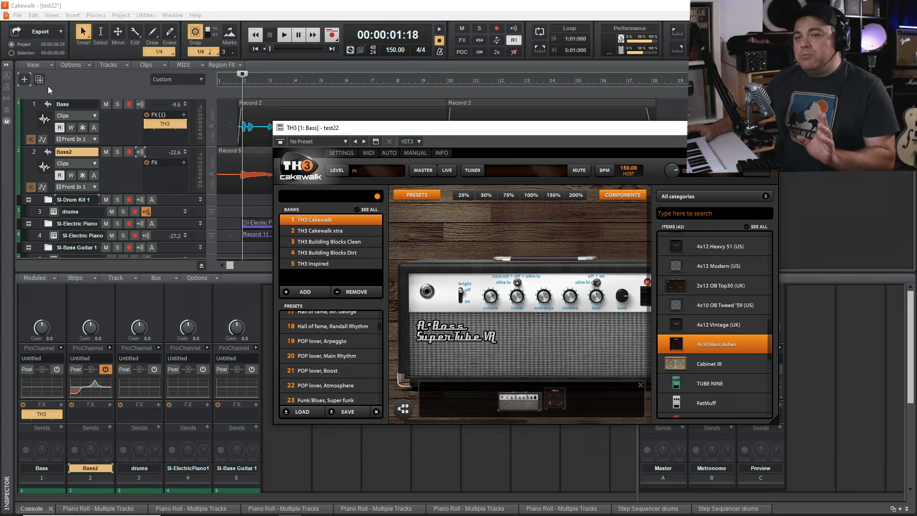
Solo the Bass track and play it back to audition the TH3 amp sound.
{"action": "left_click", "coordinate": [117, 104]}
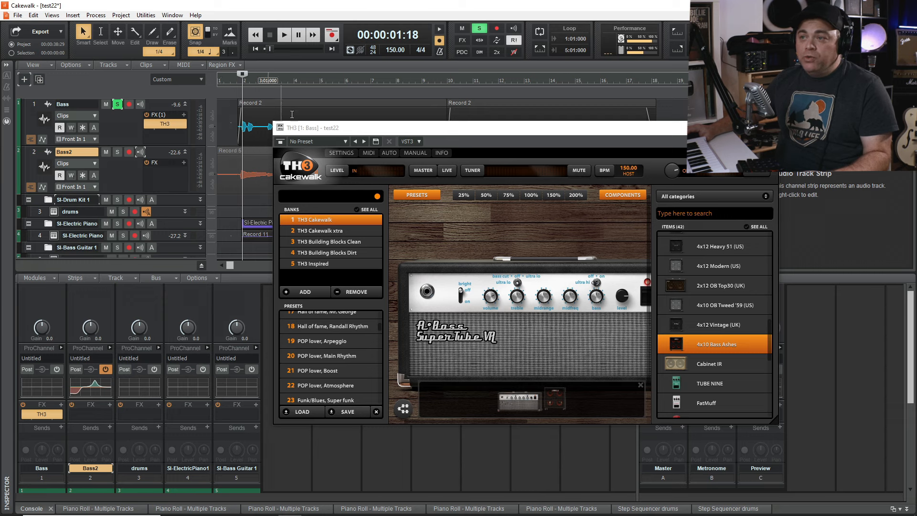
{"action": "key", "text": "space"}
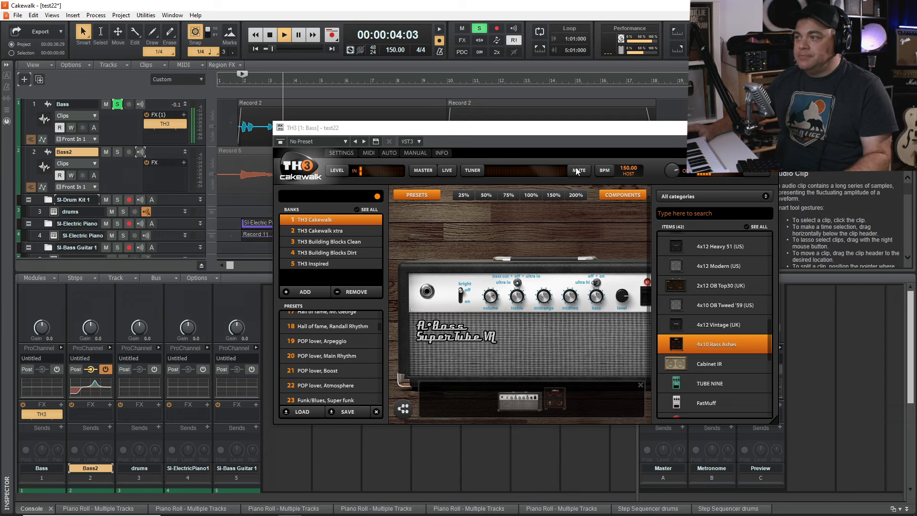
{"action": "key", "text": "space"}
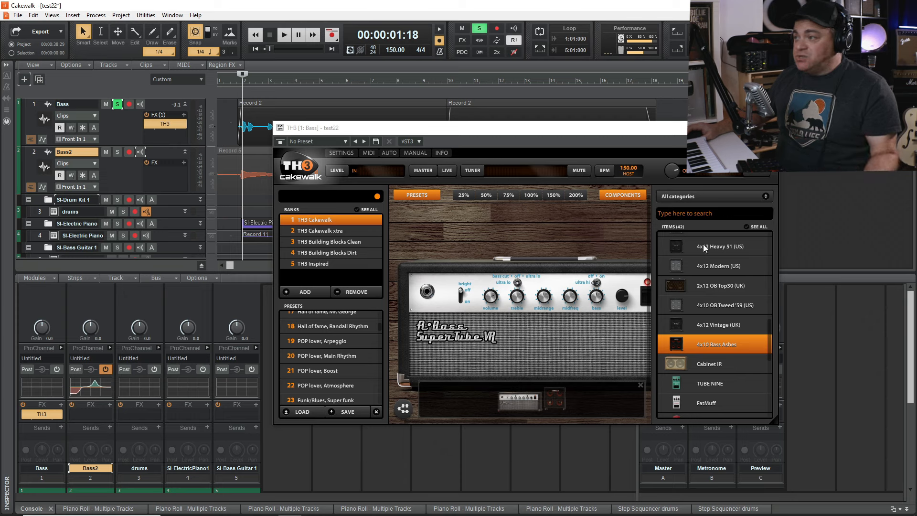
Filter the TH3 components to Overdrive and place the TUBE NINE pedal in front of the amp.
{"action": "left_click", "coordinate": [712, 197]}
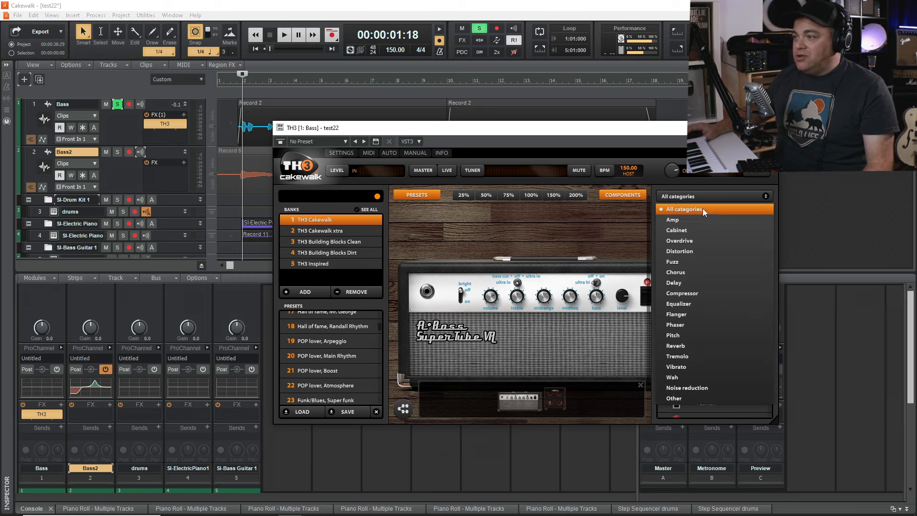
{"action": "left_click", "coordinate": [692, 241]}
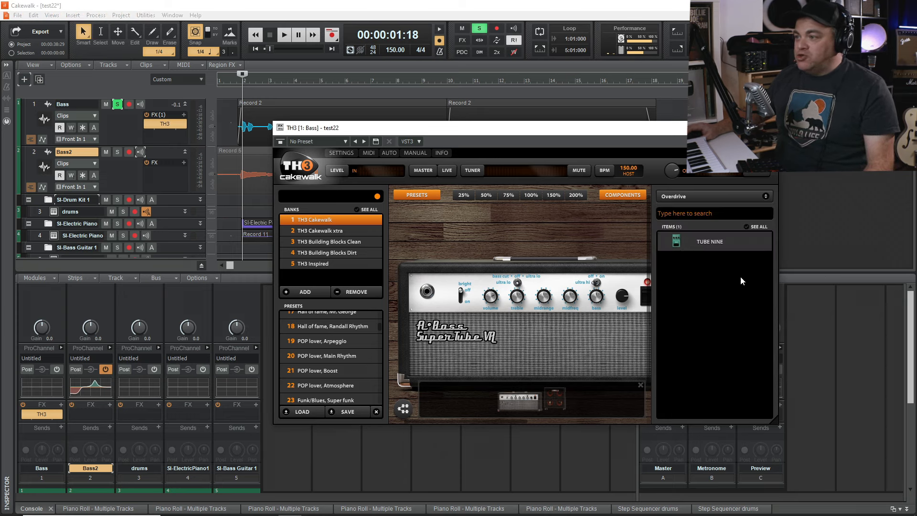
{"action": "left_click_drag", "start_coordinate": [715, 244], "coordinate": [485, 405]}
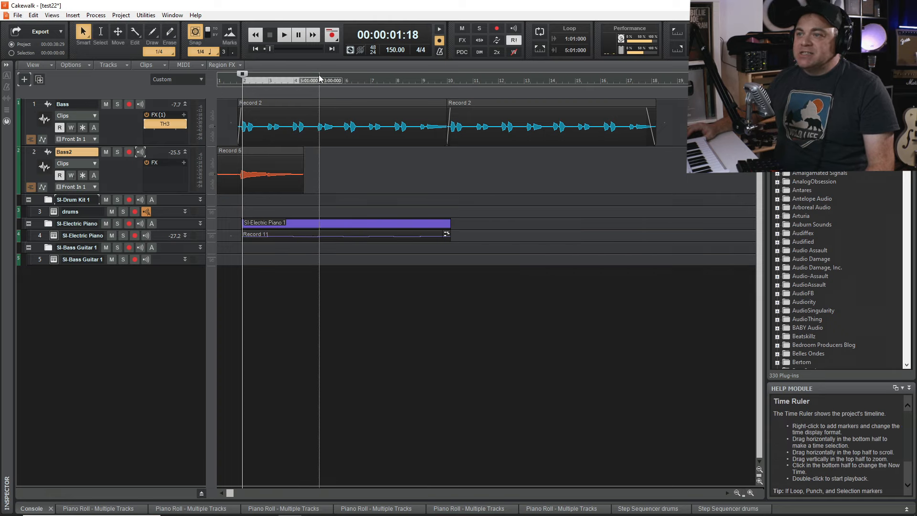
Select the time range from 2:01:000 to 18:02:000 over the Bass clips and open the audio export settings.
{"action": "left_click", "coordinate": [657, 99]}
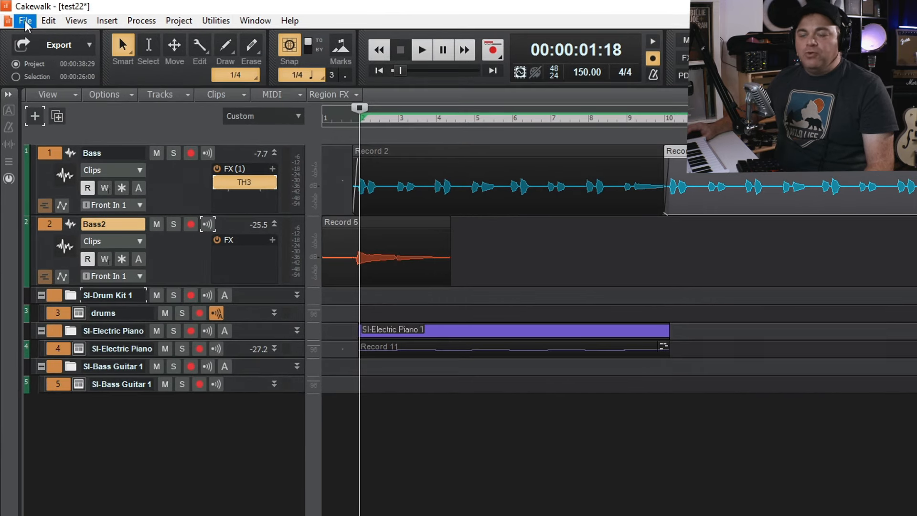
{"action": "left_click", "coordinate": [24, 21]}
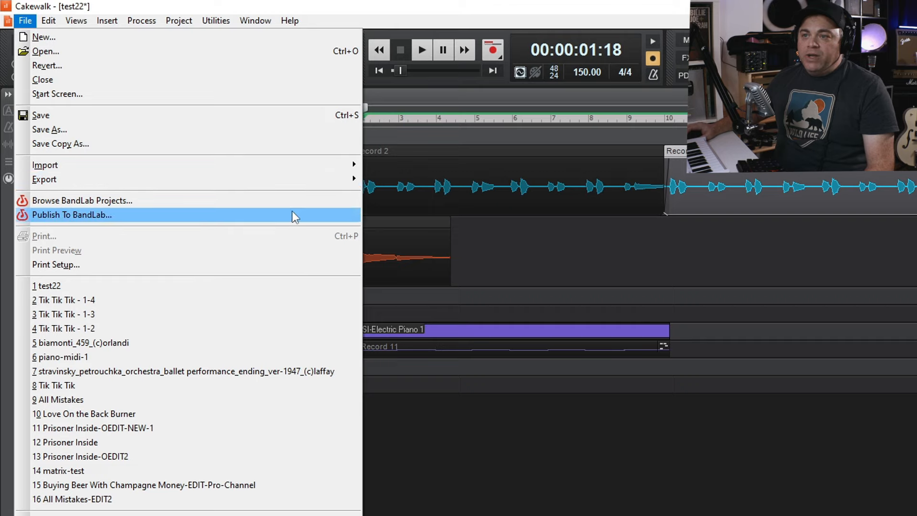
{"action": "mouse_move", "coordinate": [291, 186]}
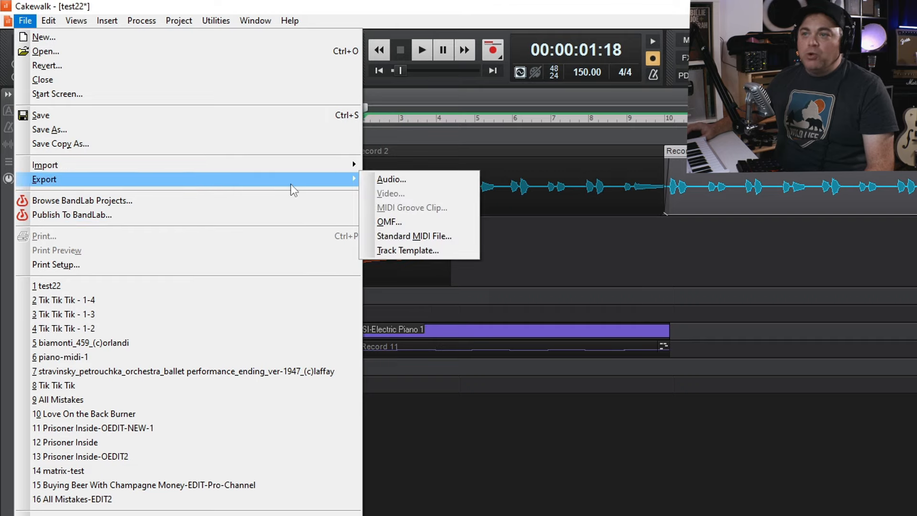
{"action": "left_click", "coordinate": [405, 179]}
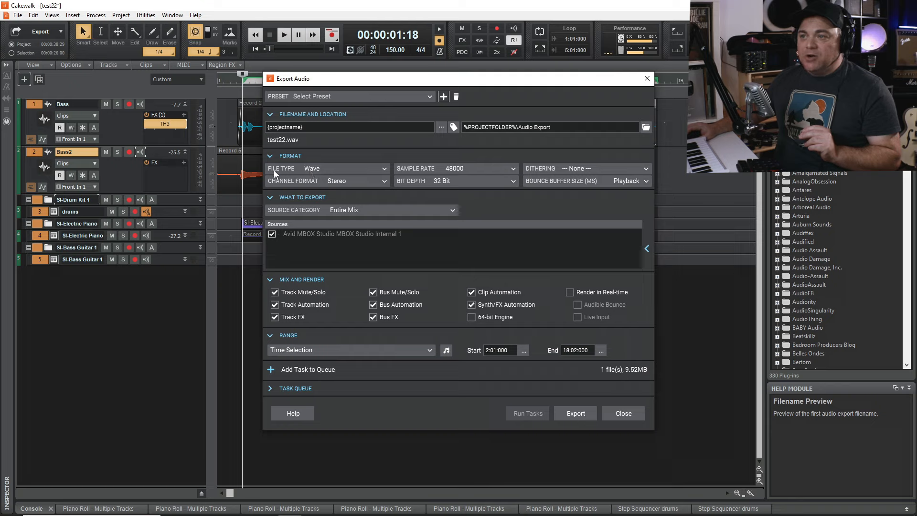
Set the export file type to MP3 and keep Time Selection as the export range.
{"action": "left_click", "coordinate": [317, 170]}
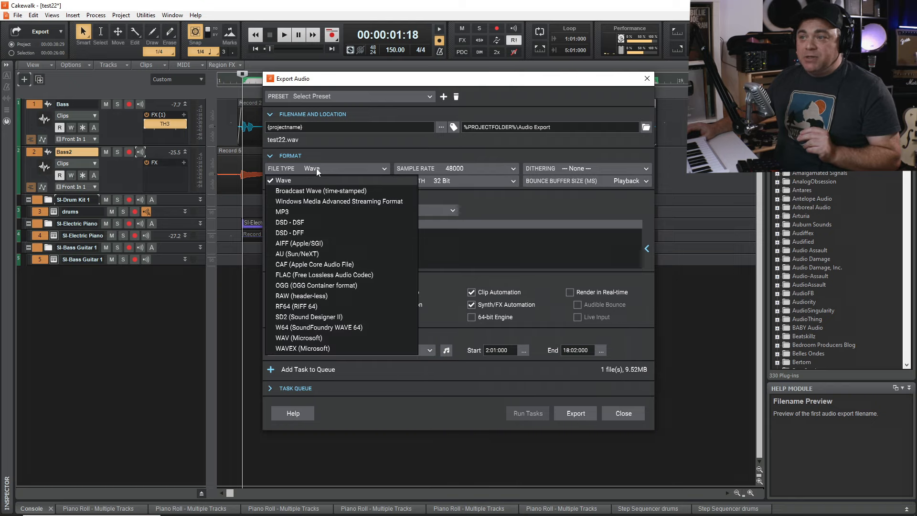
{"action": "left_click", "coordinate": [288, 211]}
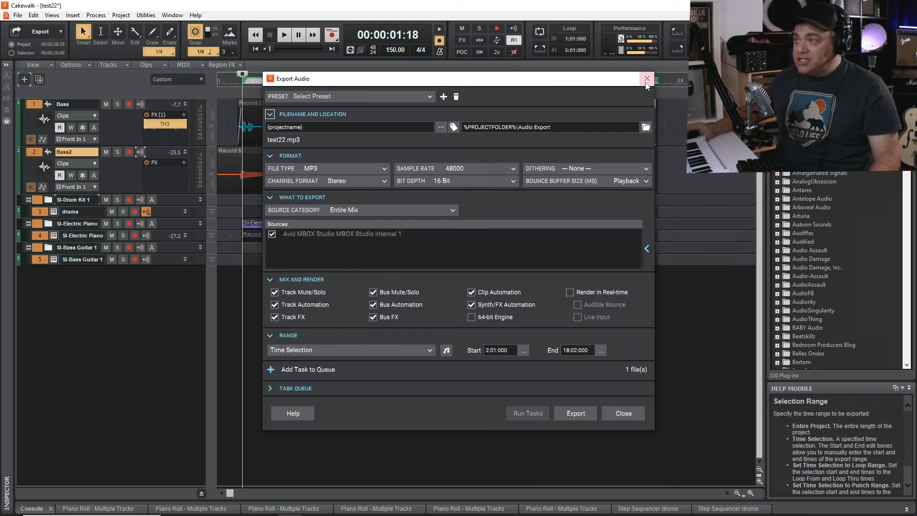
{"action": "left_click", "coordinate": [397, 351]}
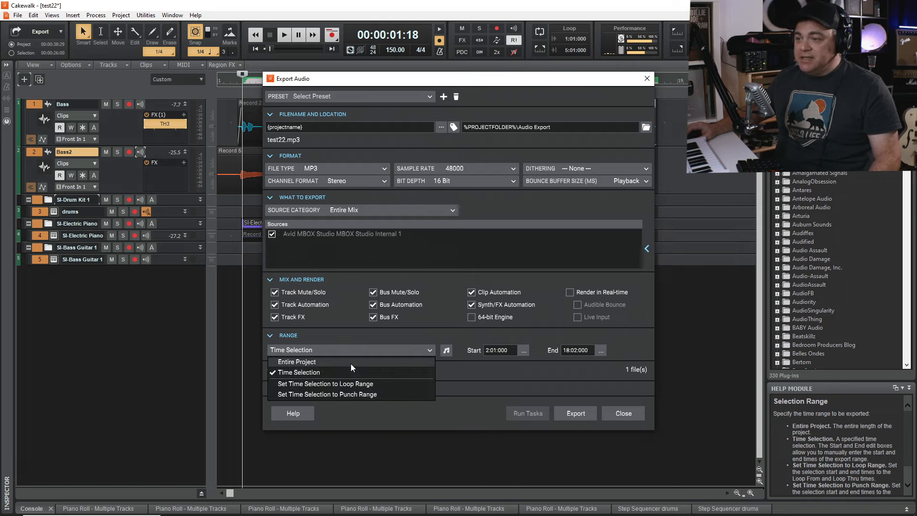
{"action": "left_click", "coordinate": [301, 373]}
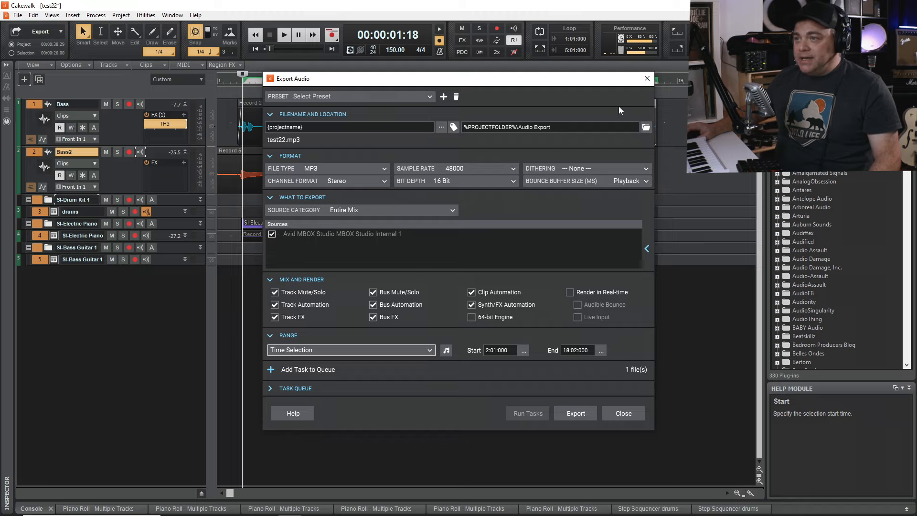
Export the mix as an MP3 with a 320 kbps bit rate and the encoding quality set to 0.
{"action": "left_click", "coordinate": [576, 413]}
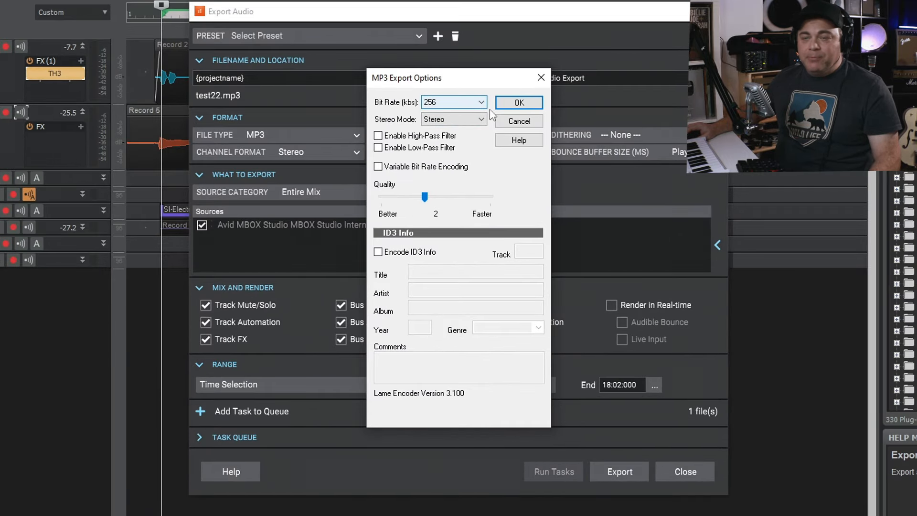
{"action": "left_click", "coordinate": [470, 108]}
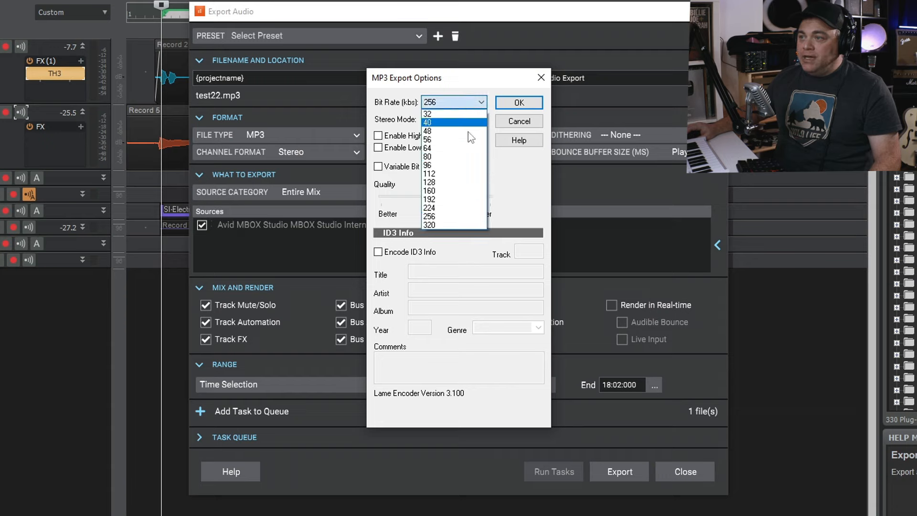
{"action": "left_click", "coordinate": [445, 223]}
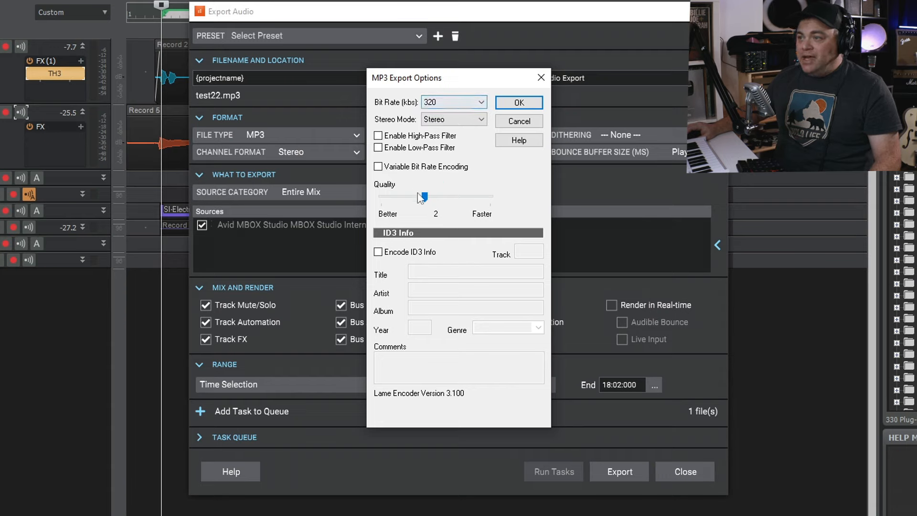
{"action": "left_click_drag", "start_coordinate": [426, 196], "coordinate": [354, 188]}
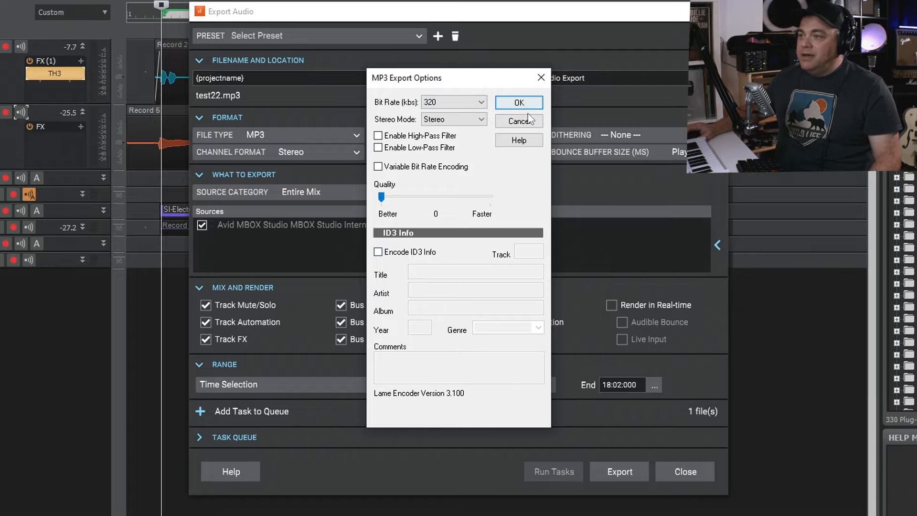
{"action": "left_click", "coordinate": [519, 102]}
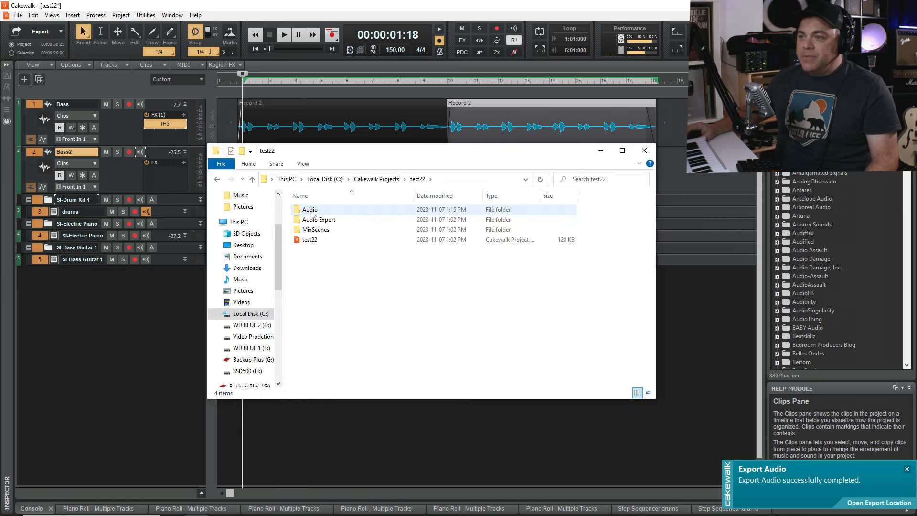
Open the project's Audio Export folder in File Explorer, play the exported test22 file to check it, and close the player.
{"action": "left_click", "coordinate": [323, 223]}
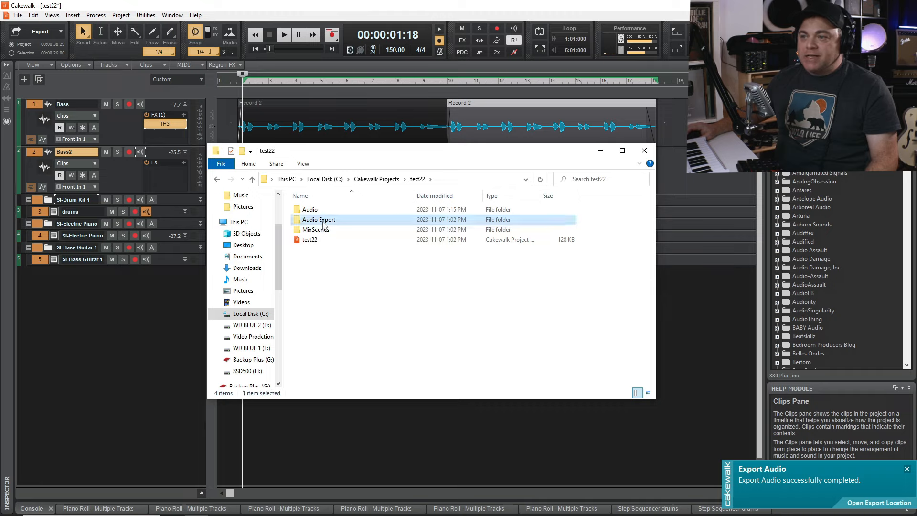
{"action": "double_click", "coordinate": [323, 220]}
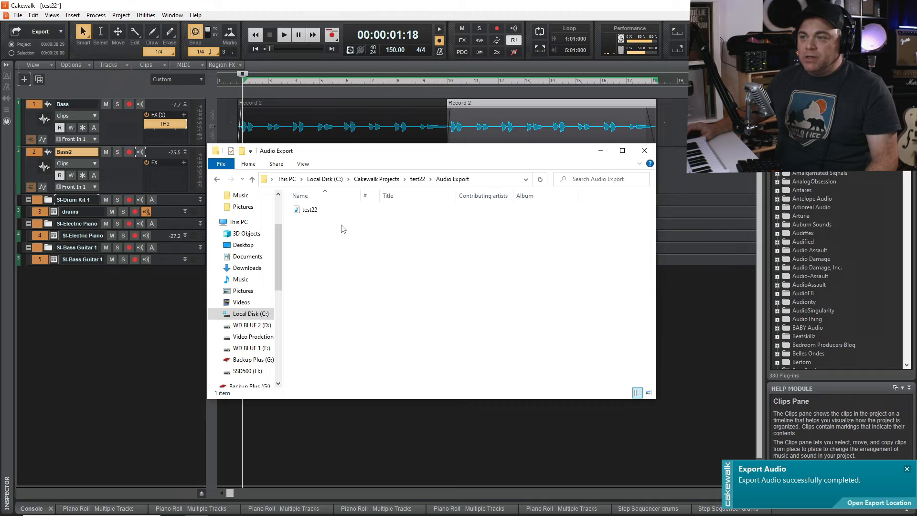
{"action": "double_click", "coordinate": [308, 213]}
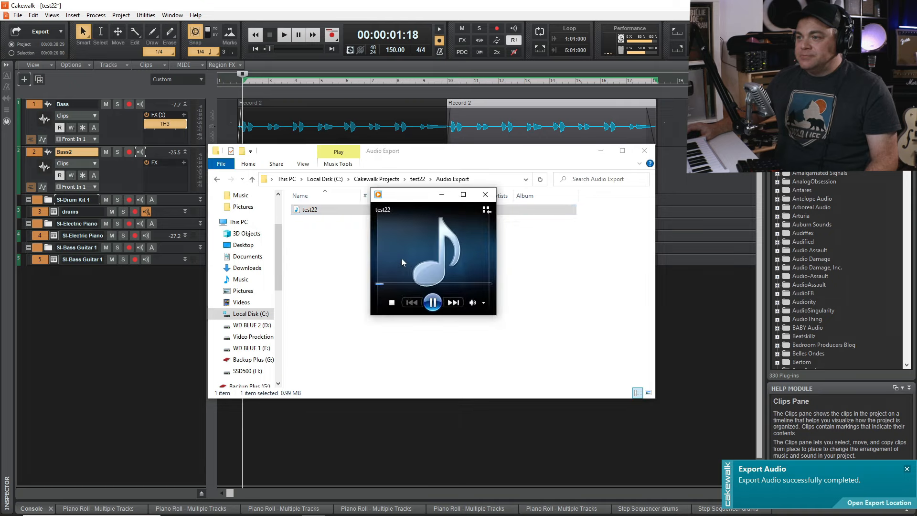
{"action": "left_click", "coordinate": [485, 194]}
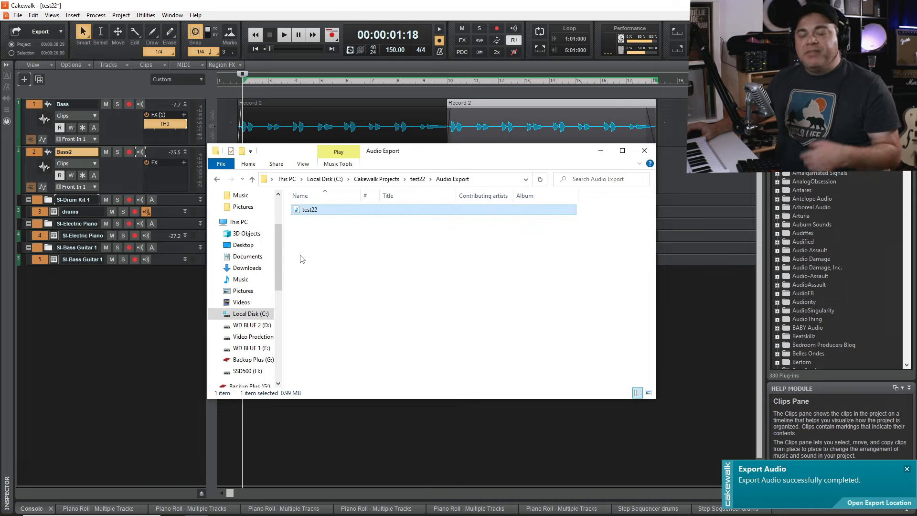
{"action": "left_click", "coordinate": [382, 284]}
{"action": "left_click", "coordinate": [304, 211]}
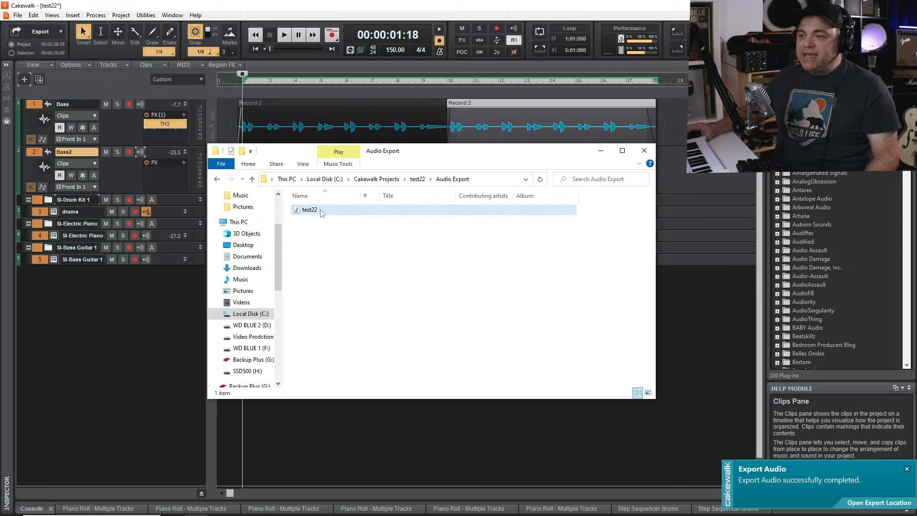